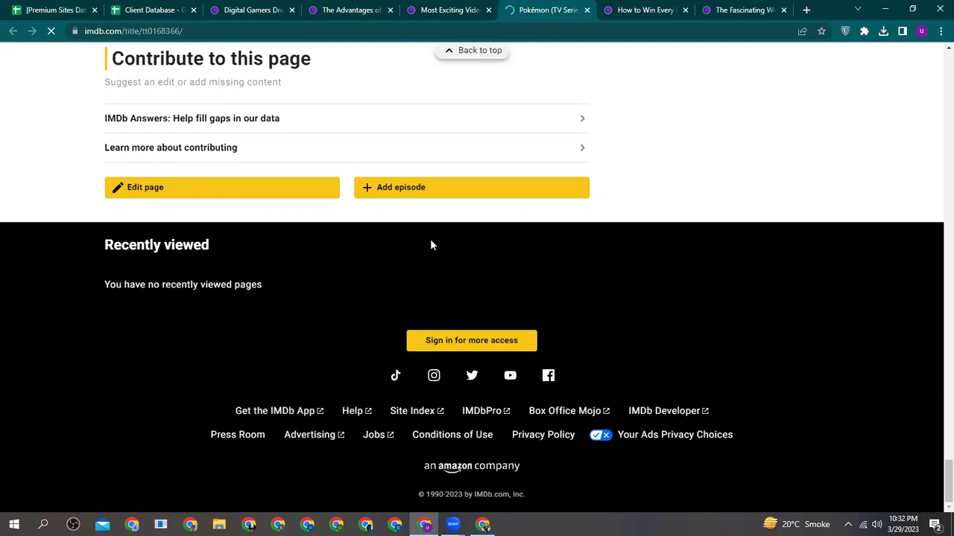
- Close the IMDb page and all Digital Gamers Dream tabs, keeping only the Premium Sites Database and Client Database spreadsheets open
left_click(587, 11)
left_click(587, 10)
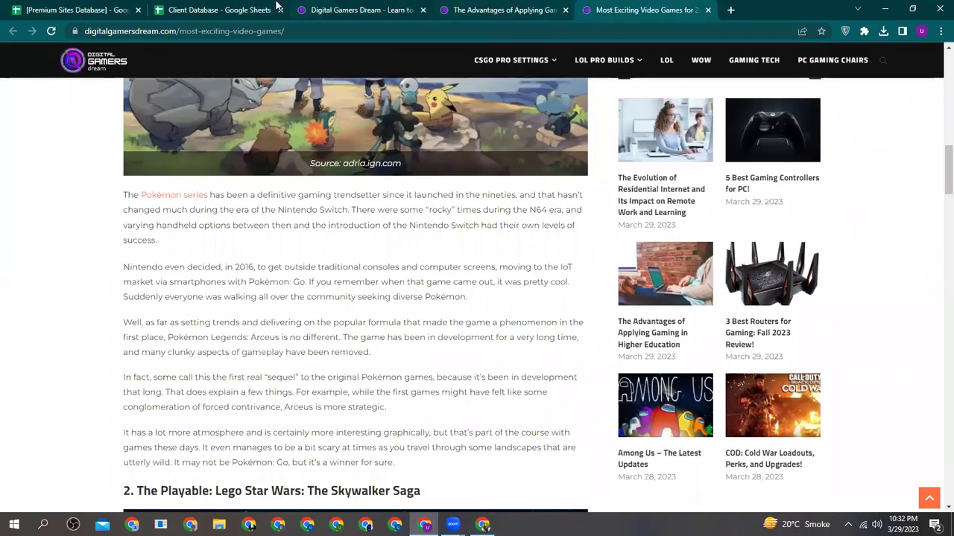
left_click(385, 9)
left_click(423, 10)
left_click(424, 10)
left_click(423, 10)
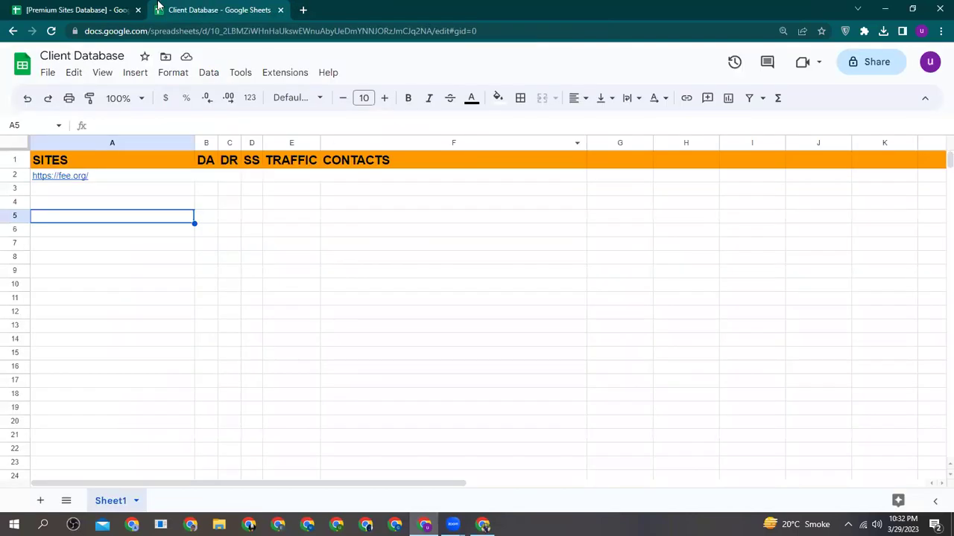
- Examine the general sites in the Premium Sites Database, including their sample posts, USA traffic and client prices
left_click(52, 6)
scroll(336, 359, "up", 20)
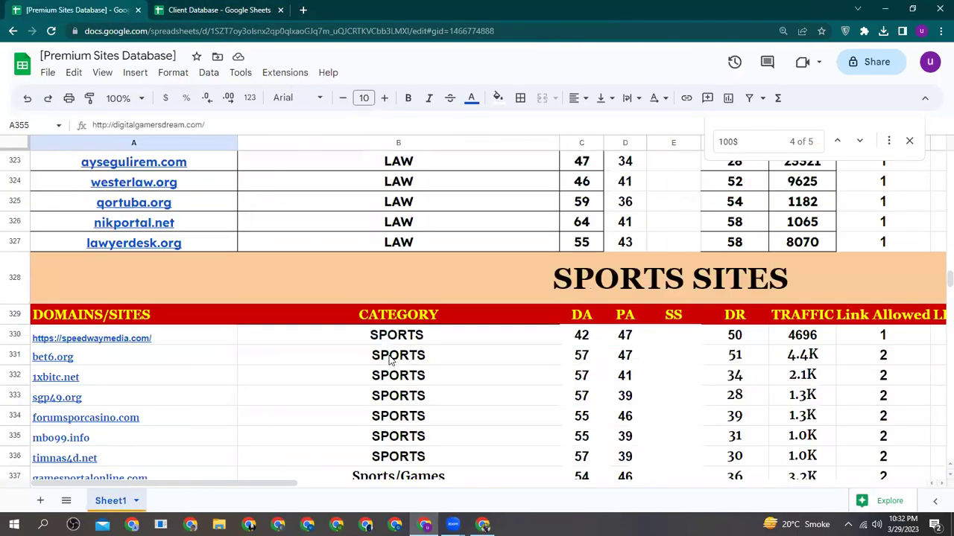
scroll(431, 378, "up", 20)
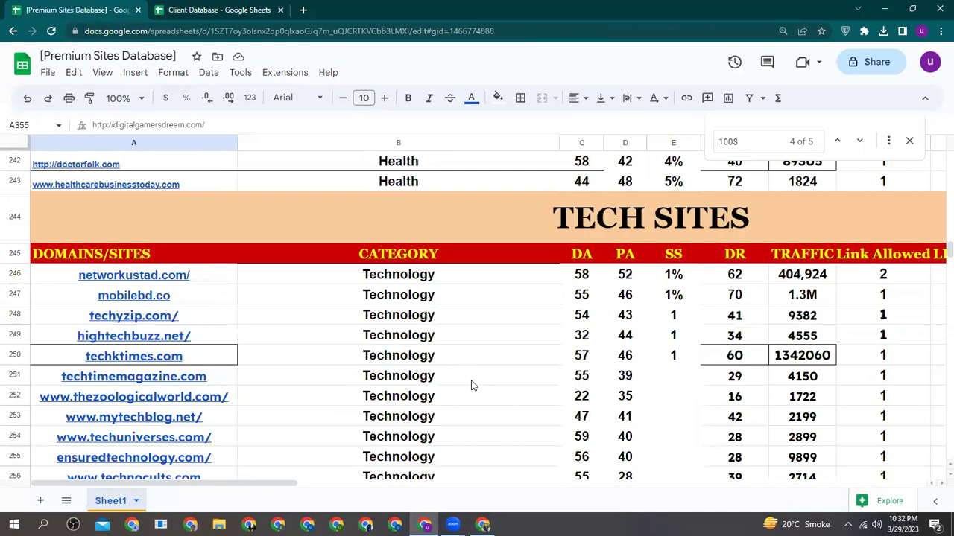
scroll(522, 405, "down", 9)
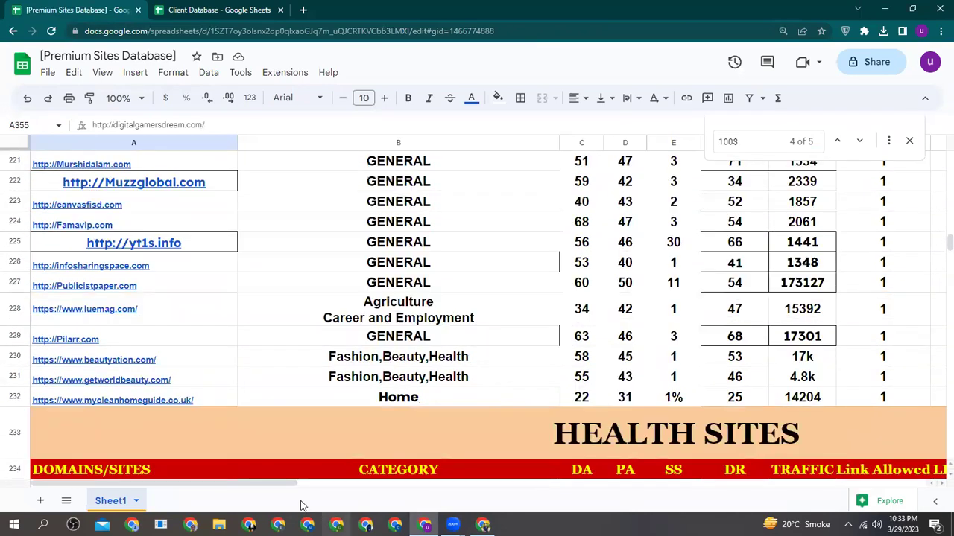
scroll(415, 499, "right", 6)
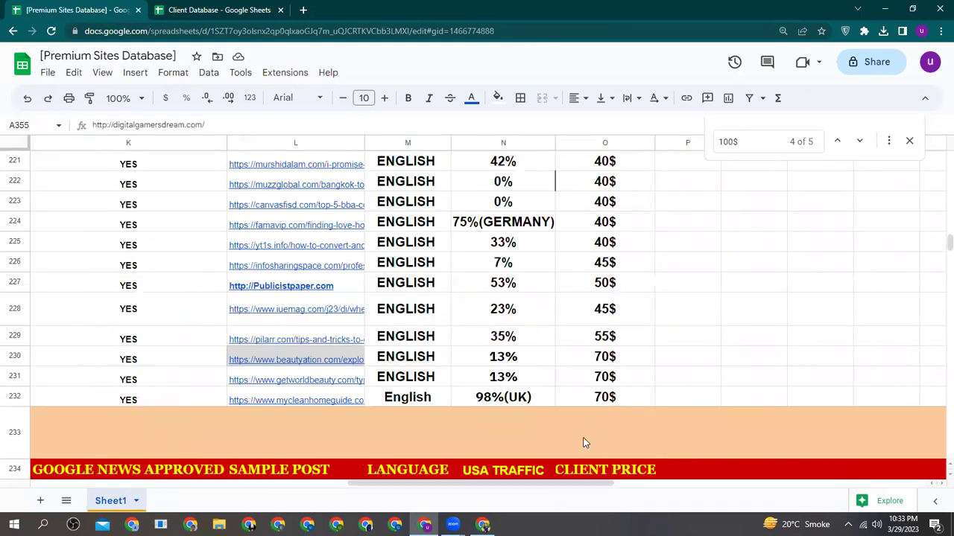
left_click(337, 402)
scroll(605, 382, "up", 2)
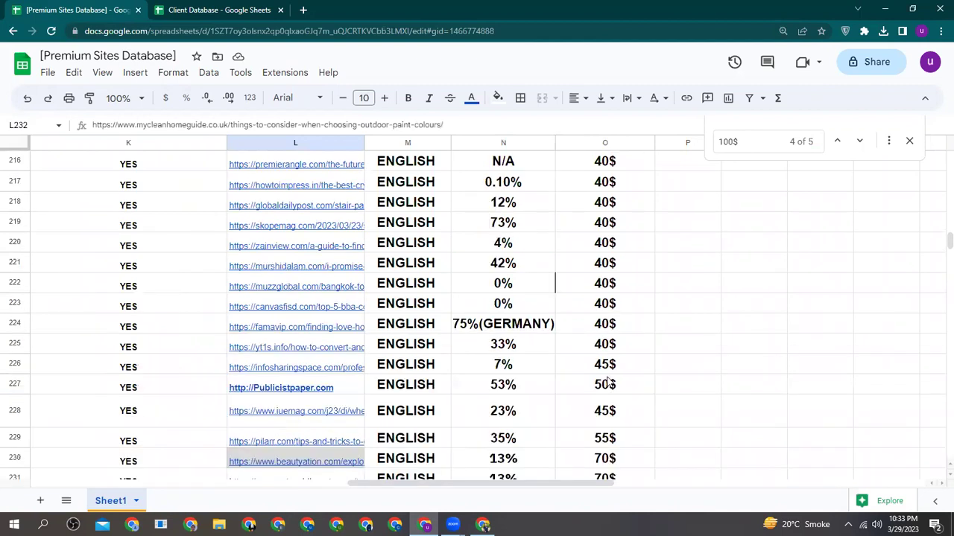
scroll(608, 381, "up", 3)
scroll(608, 382, "up", 1)
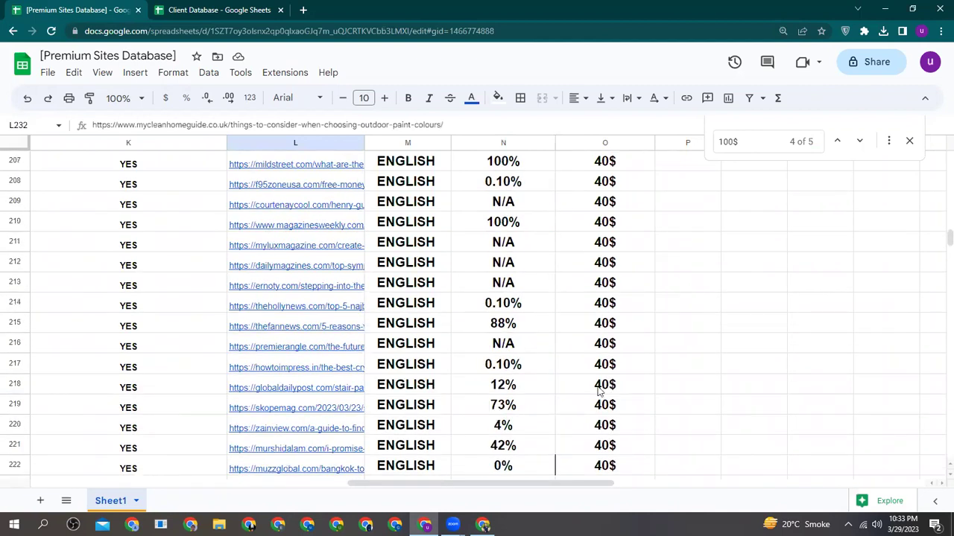
scroll(566, 410, "up", 2)
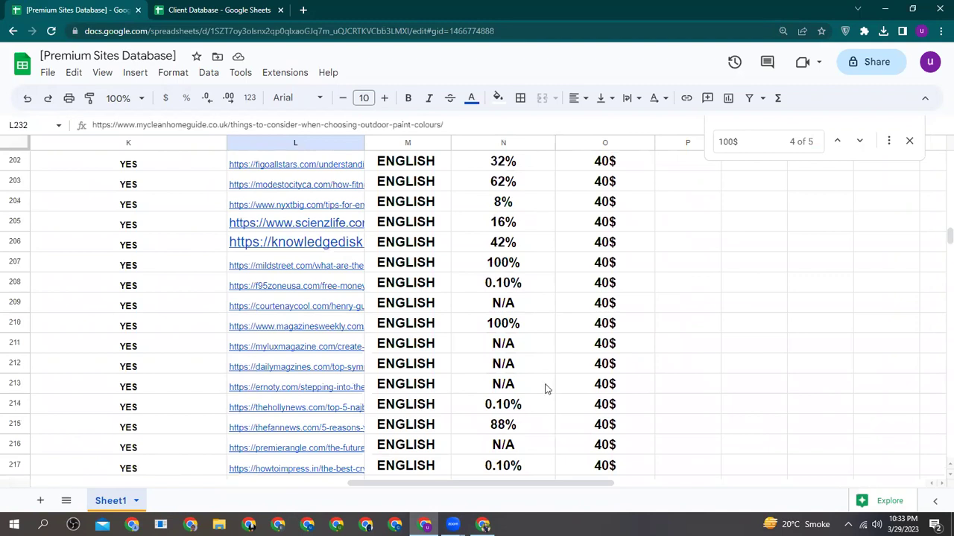
scroll(544, 388, "up", 2)
left_click_drag(504, 485, 318, 500)
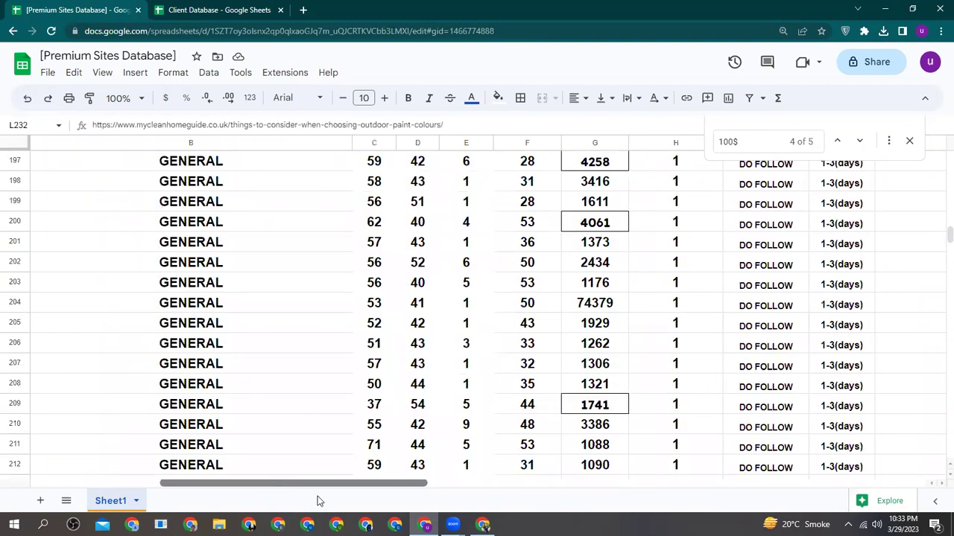
left_click(555, 320)
left_click(21, 302)
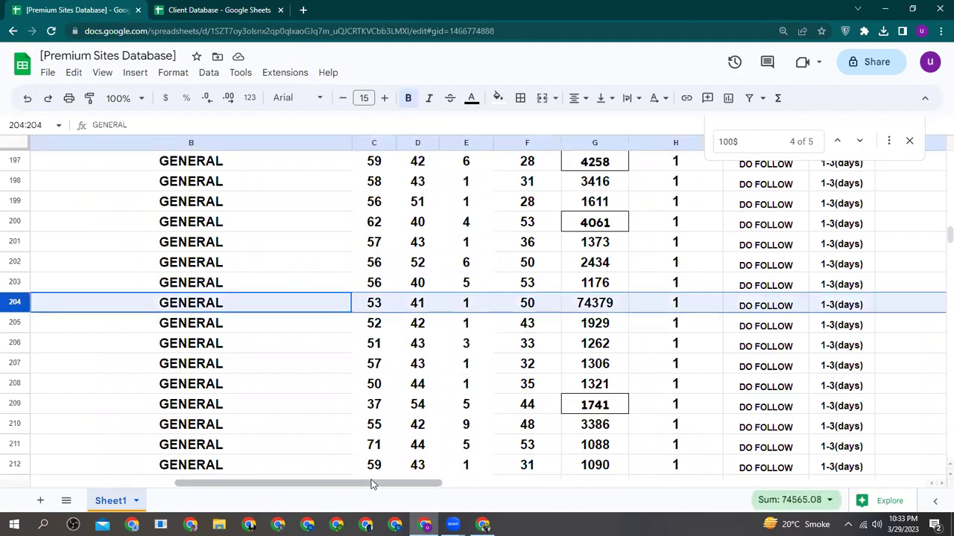
left_click_drag(362, 483, 217, 484)
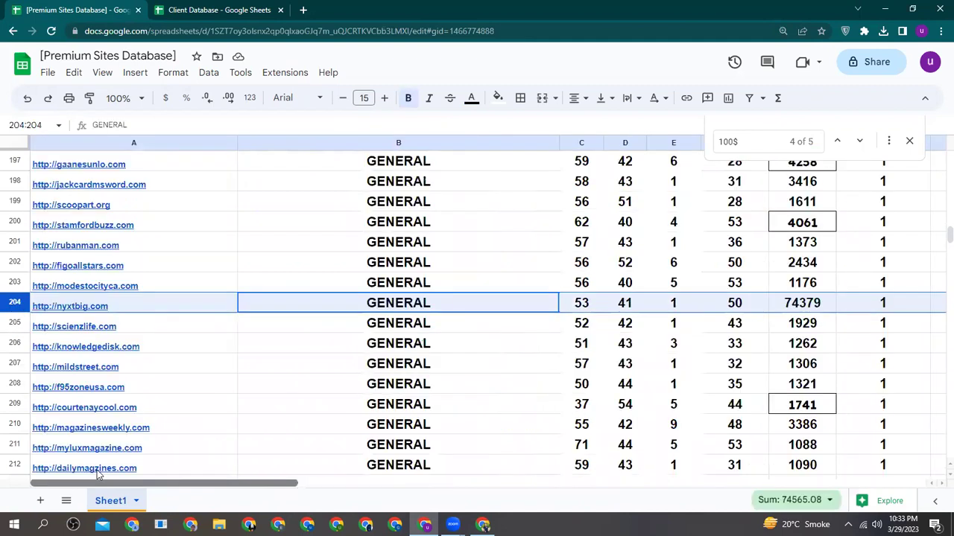
left_click(110, 306)
right_click(98, 327)
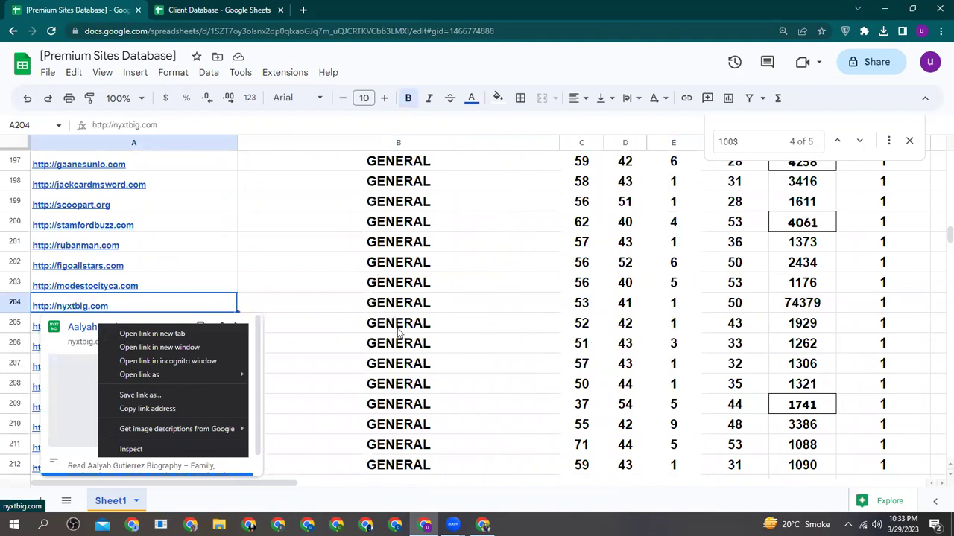
scroll(397, 333, "down", 1)
scroll(397, 336, "up", 2)
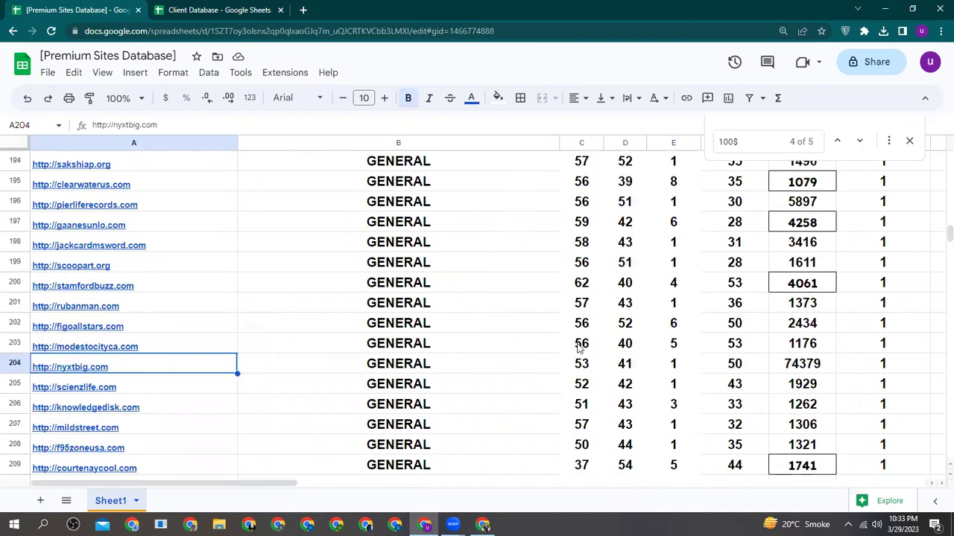
- Open stamfordbuzz.com from the site list in a new tab and place the Client Database tab ahead of it
left_click(64, 287)
right_click(112, 309)
left_click(134, 317)
left_click(198, 10)
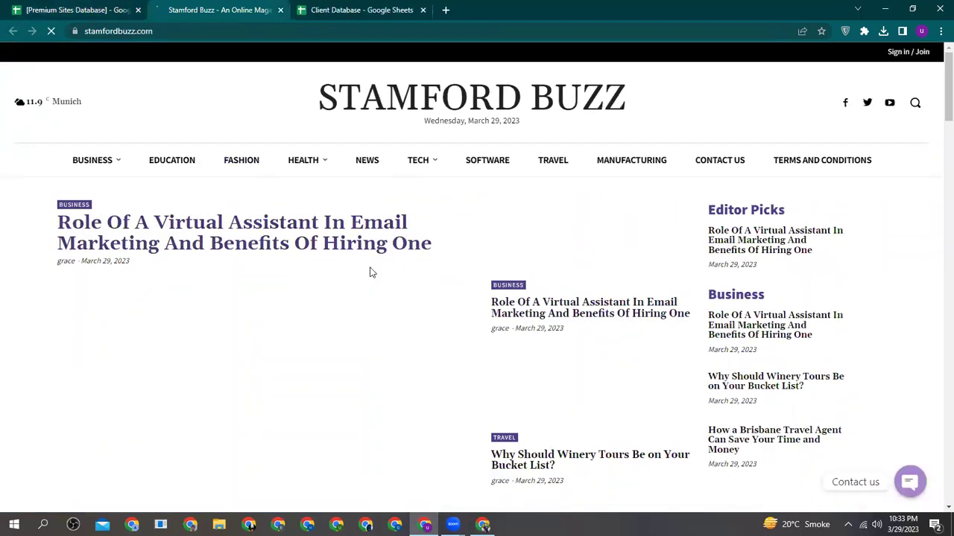
left_click_drag(364, 10, 184, 11)
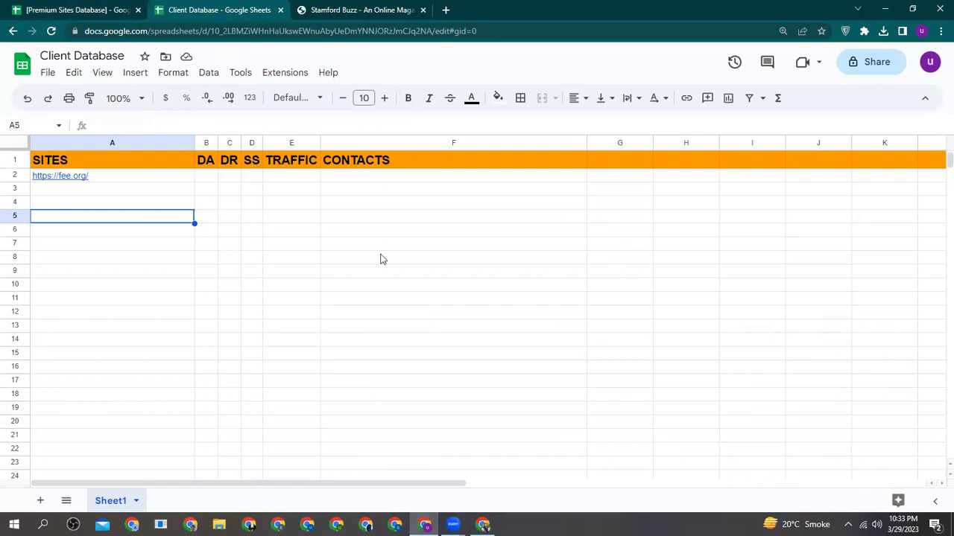
left_click(337, 7)
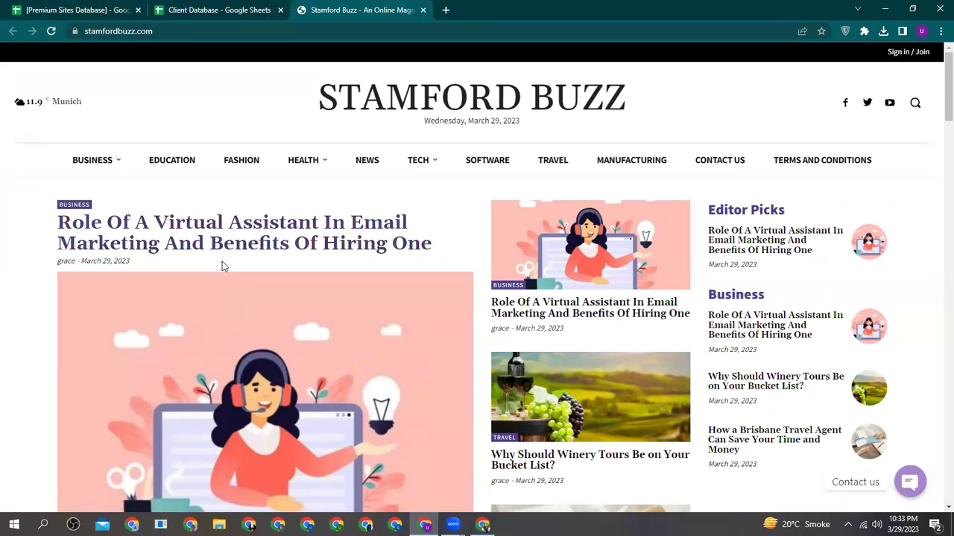
- Go to Stamford Buzz's Business category and open its first three articles in new background tabs
mouse_move(111, 164)
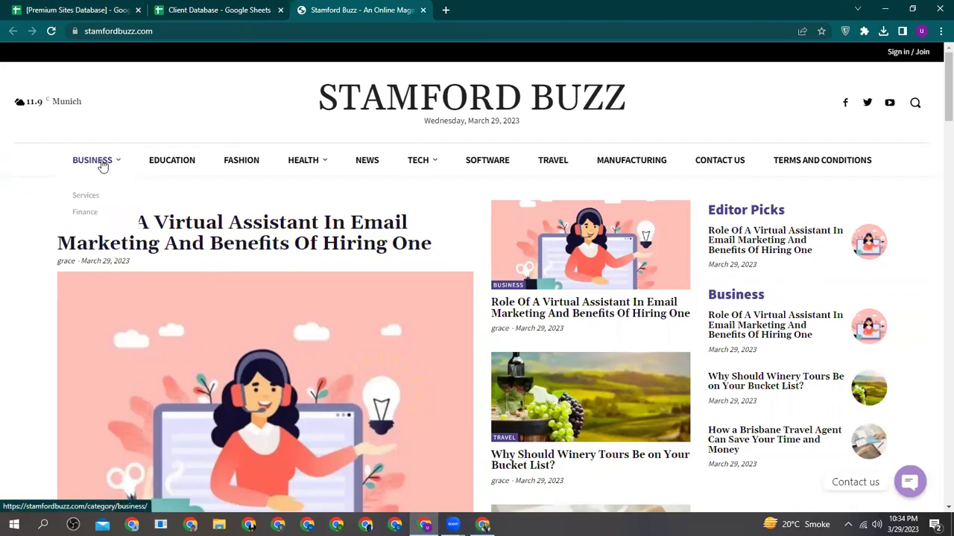
left_click(103, 165)
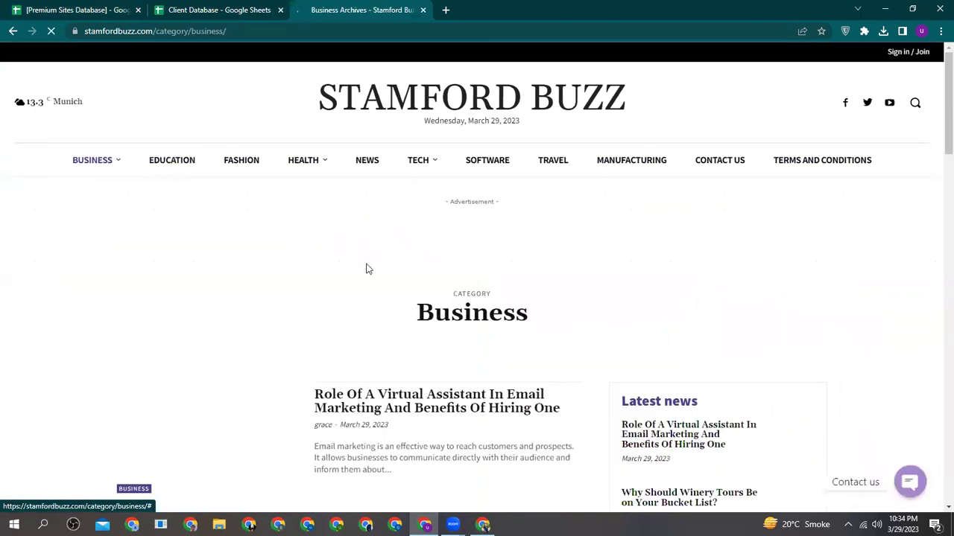
scroll(279, 283, "down", 3)
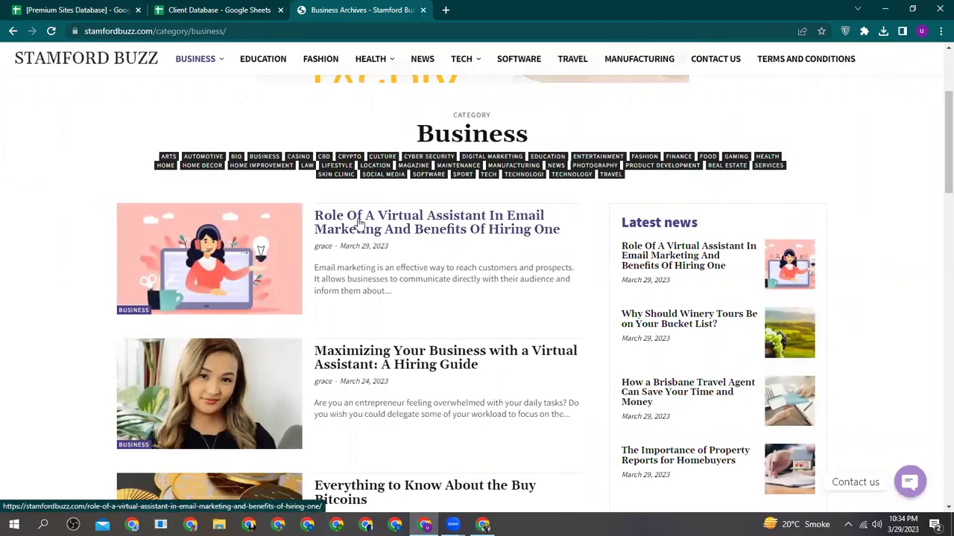
middle_click(359, 221)
scroll(360, 224, "down", 3)
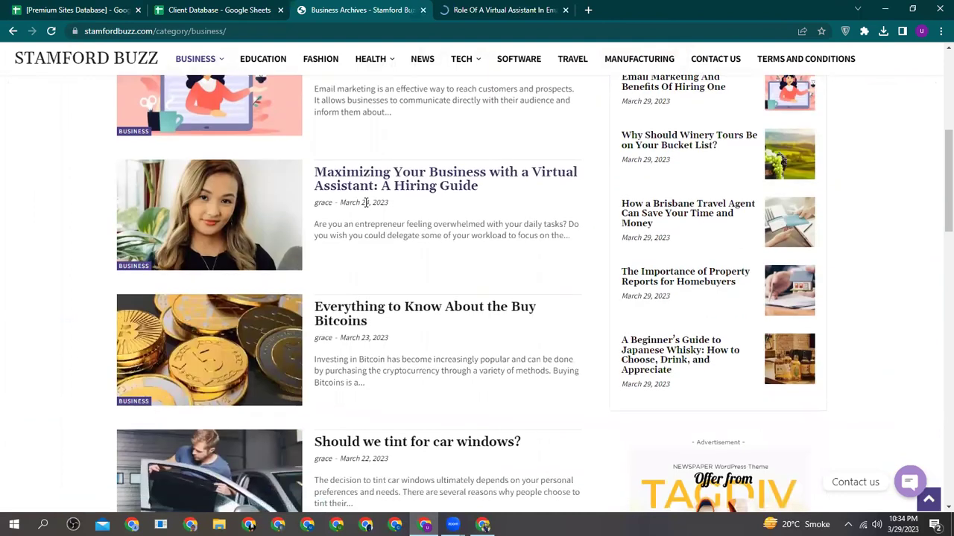
middle_click(360, 186)
scroll(363, 195, "down", 2)
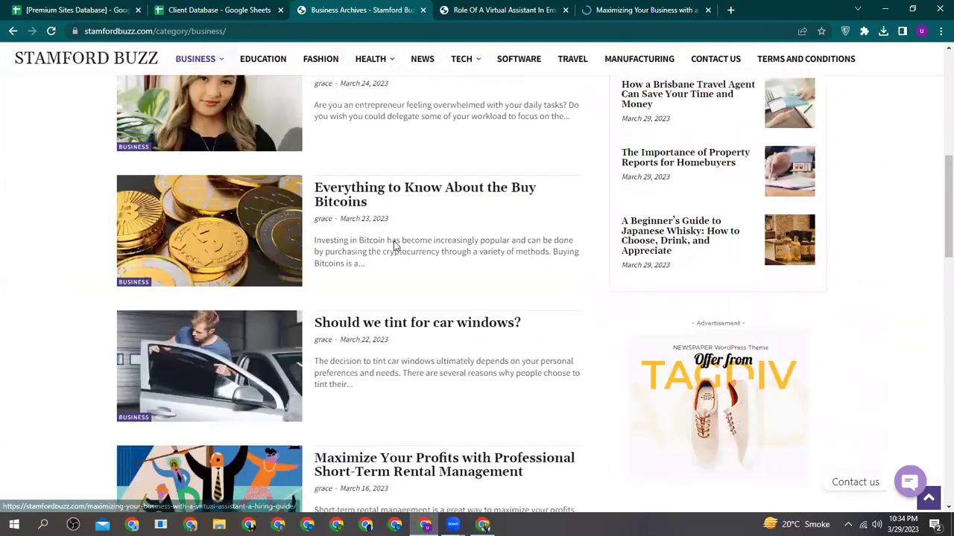
middle_click(359, 191)
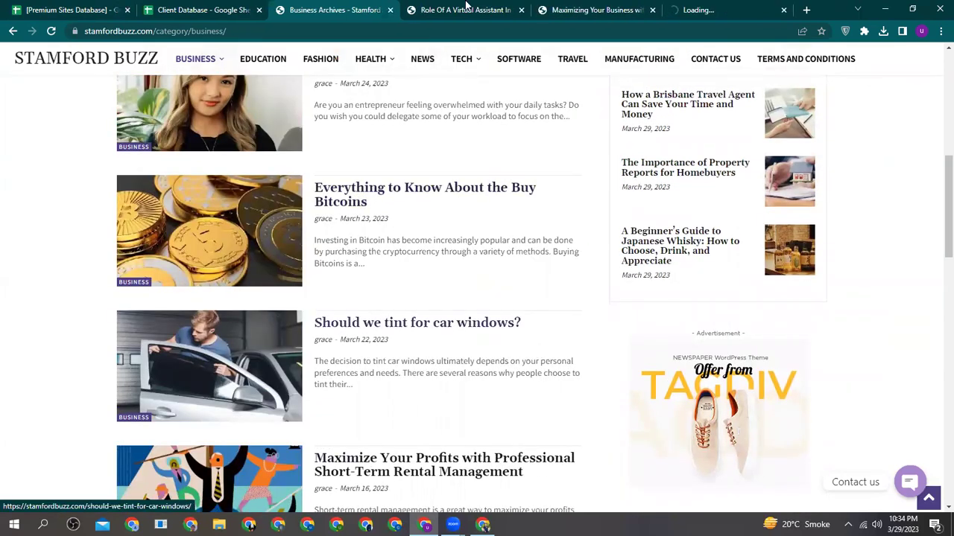
- In the article on virtual assistants in email marketing, open the "virtual assistant for email marketing" link in a new tab
left_click(440, 7)
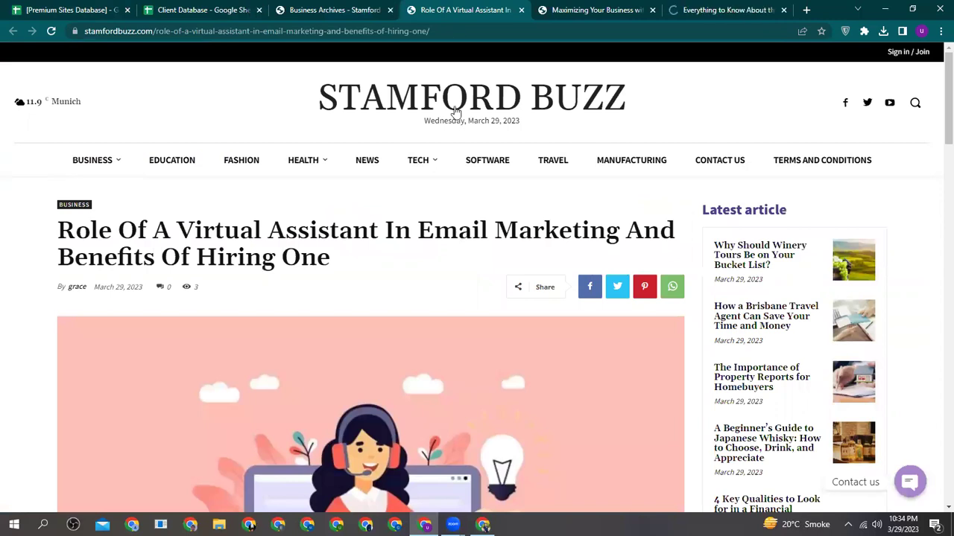
scroll(469, 218, "down", 7)
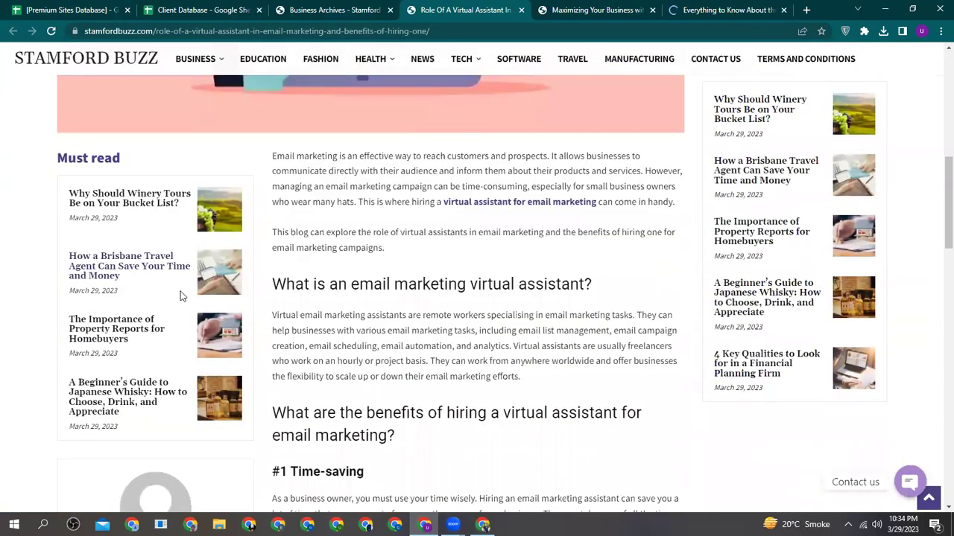
right_click(494, 206)
left_click(506, 211)
left_click(520, 13)
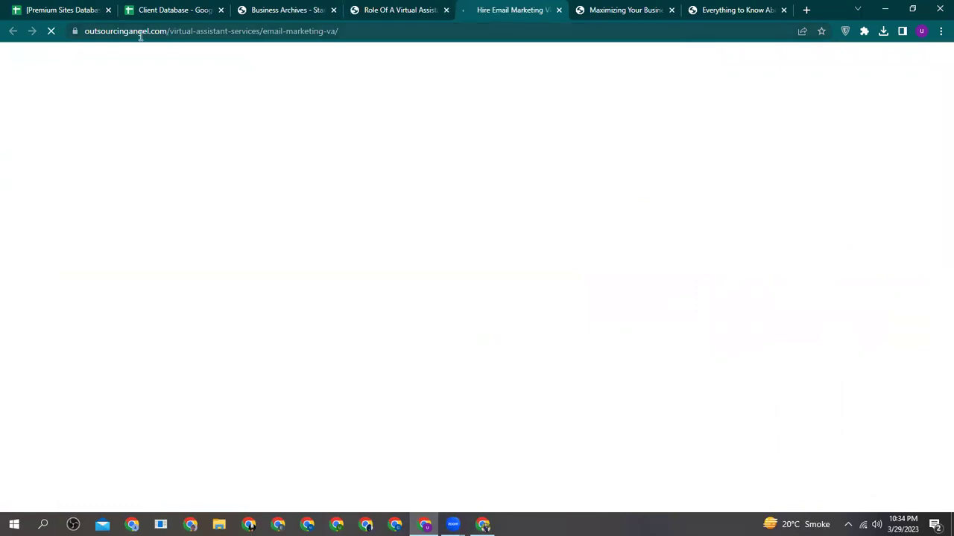
left_click_drag(168, 31, 103, 37)
right_click(104, 33)
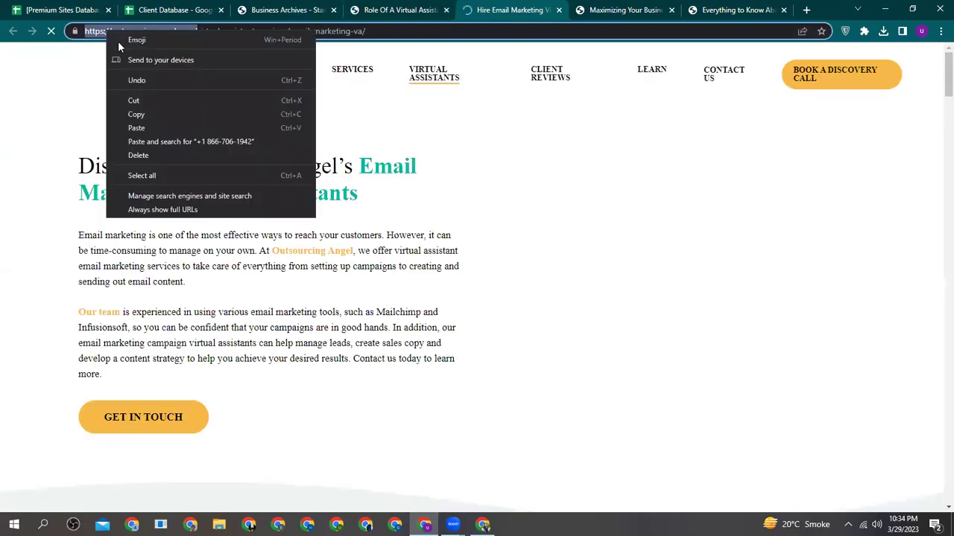
left_click(147, 116)
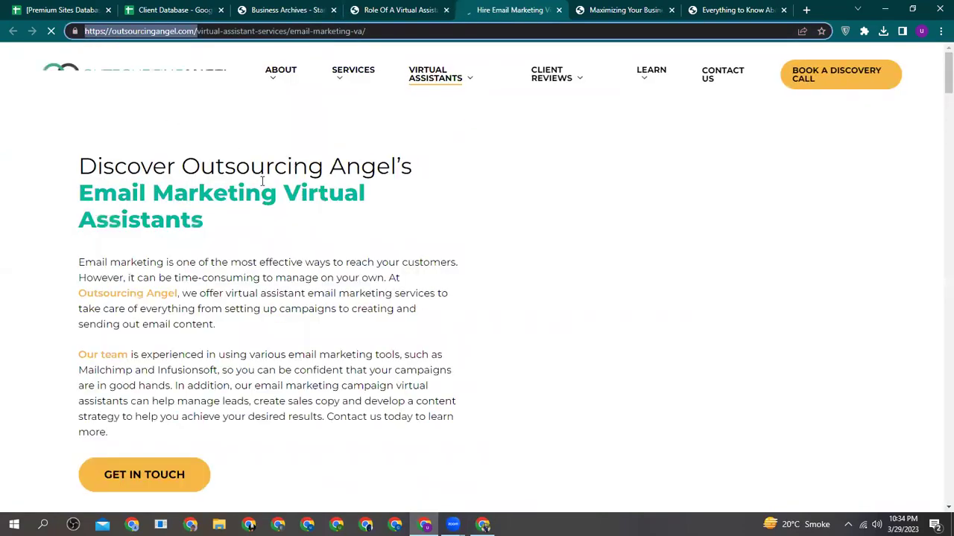
- Open Outsourcing Angel's Contact Us page and look through it for contact details and social links
left_click(721, 96)
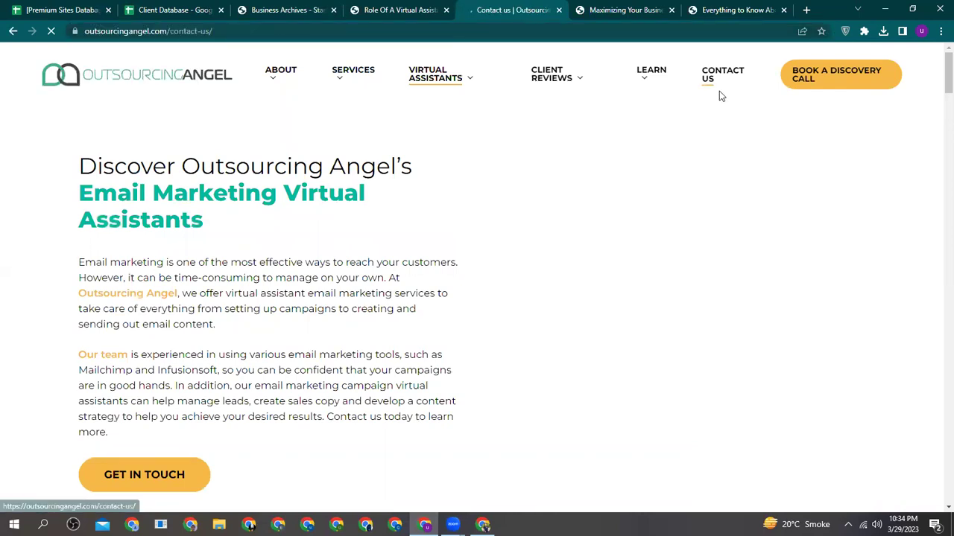
scroll(421, 299, "down", 2)
scroll(284, 330, "down", 2)
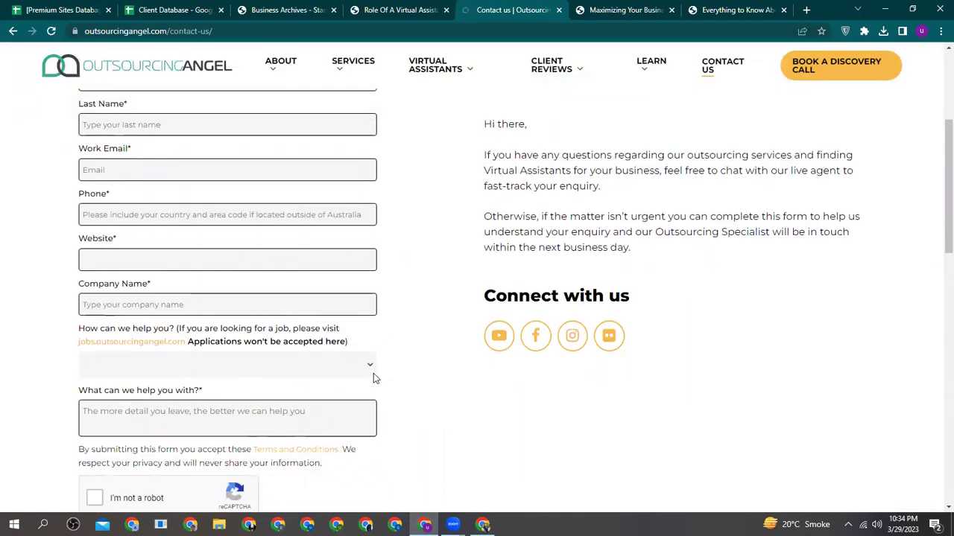
scroll(371, 378, "down", 2)
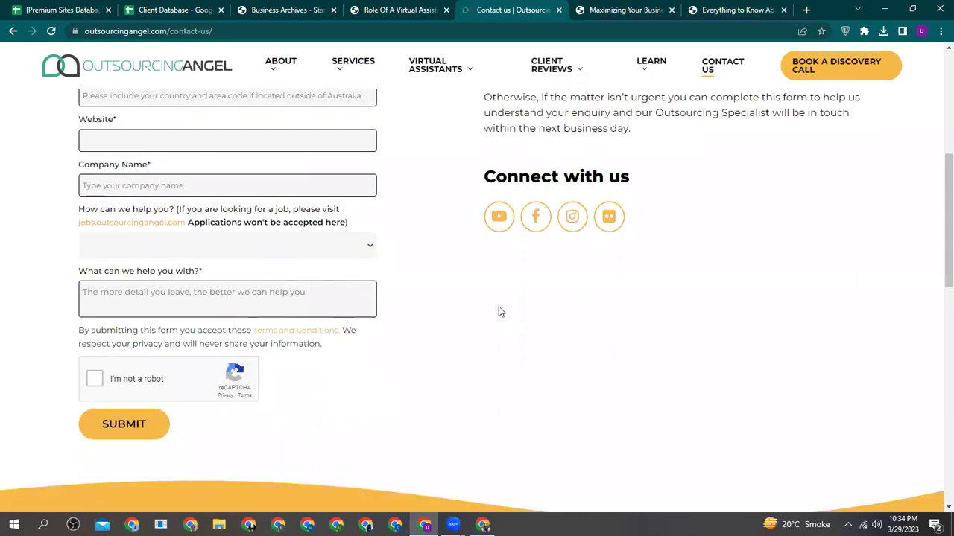
- Open Outsourcing Angel's Facebook page in a new tab and view the contact details in its intro
middle_click(524, 227)
left_click(523, 6)
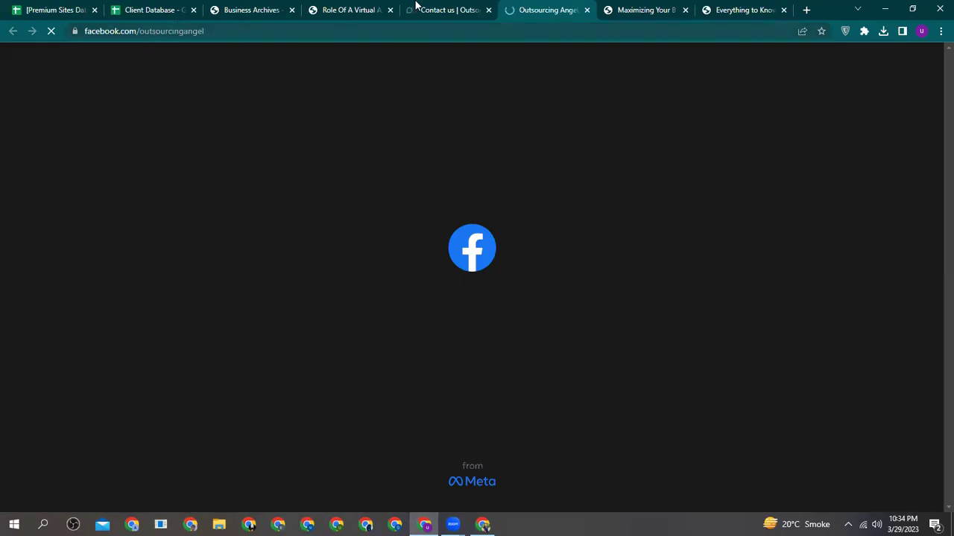
key("ctrl+shift+Tab")
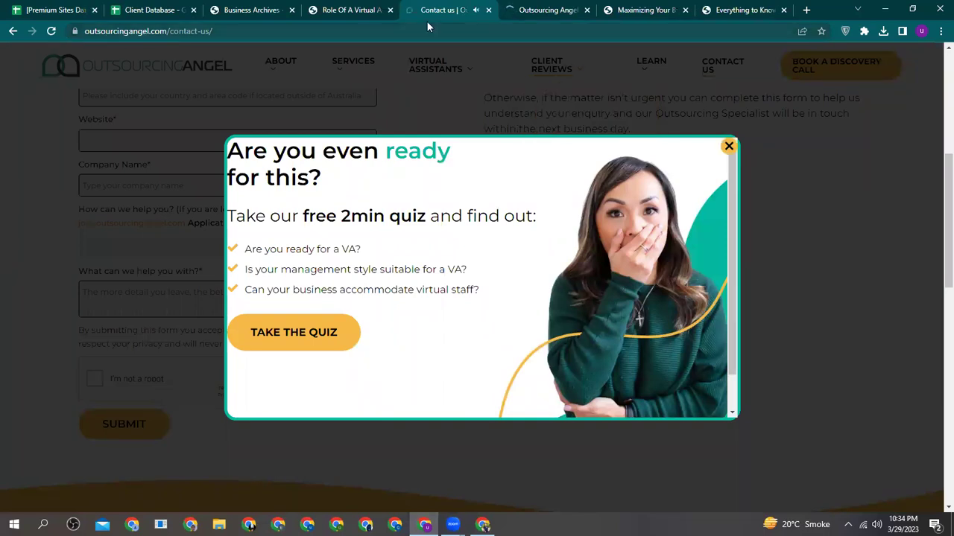
left_click(538, 9)
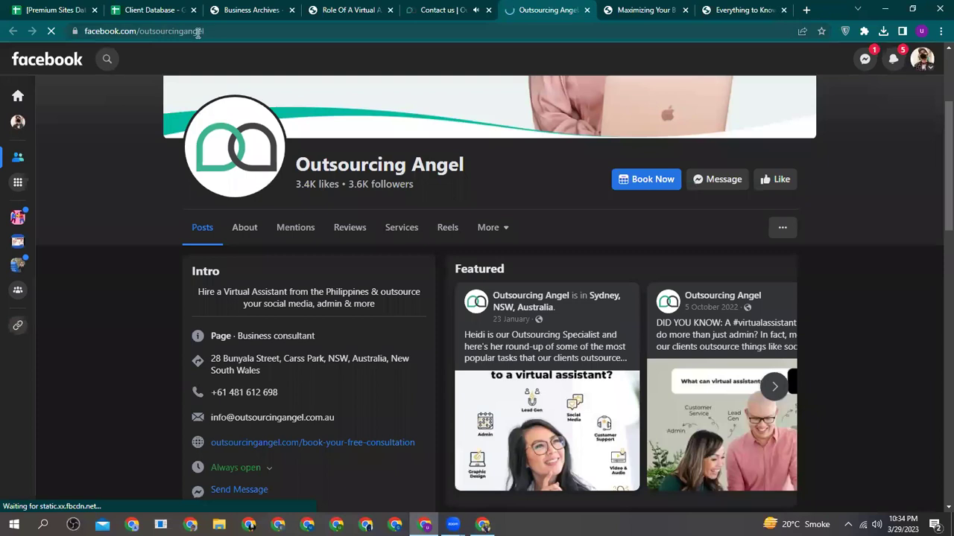
scroll(214, 291, "down", 2)
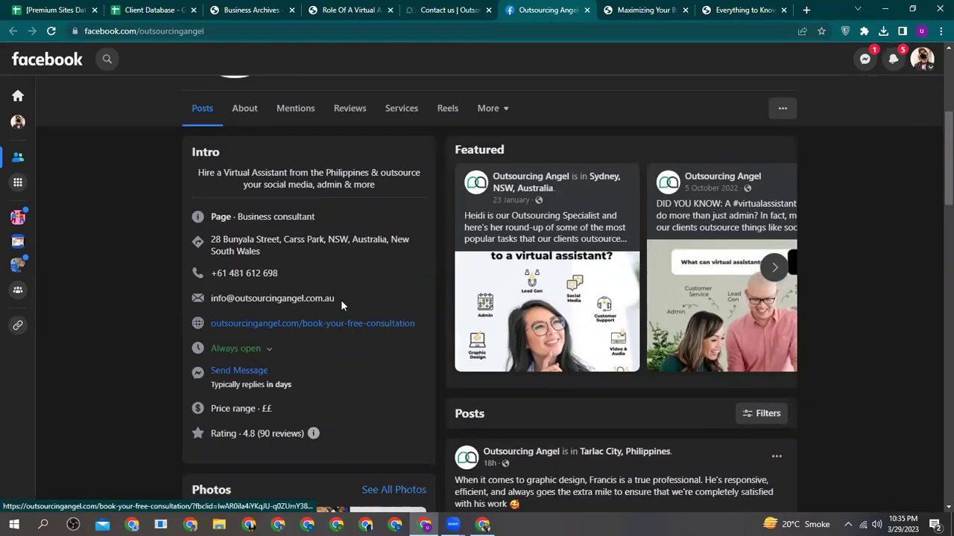
left_click_drag(340, 299, 305, 300)
left_click_drag(231, 298, 207, 298)
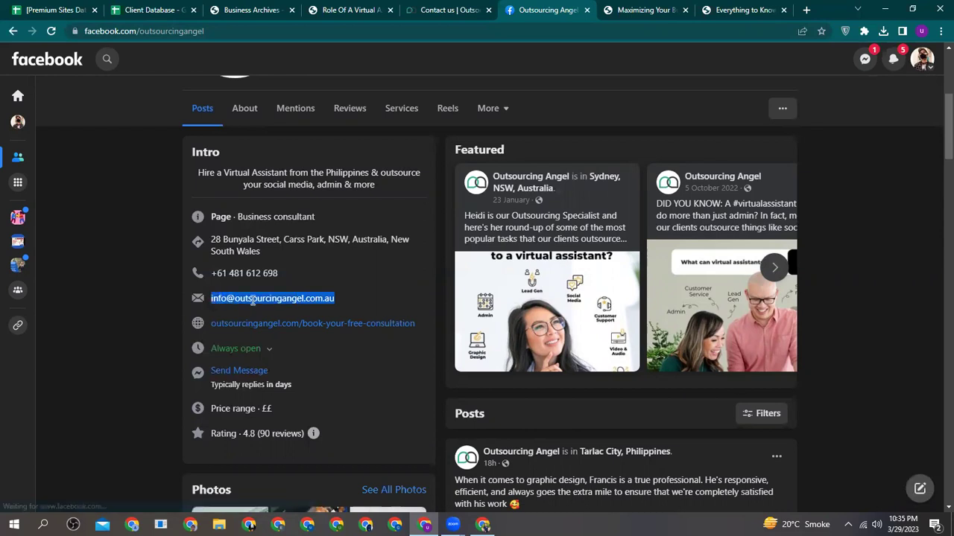
left_click(424, 10)
left_click_drag(166, 31, 103, 34)
right_click(117, 37)
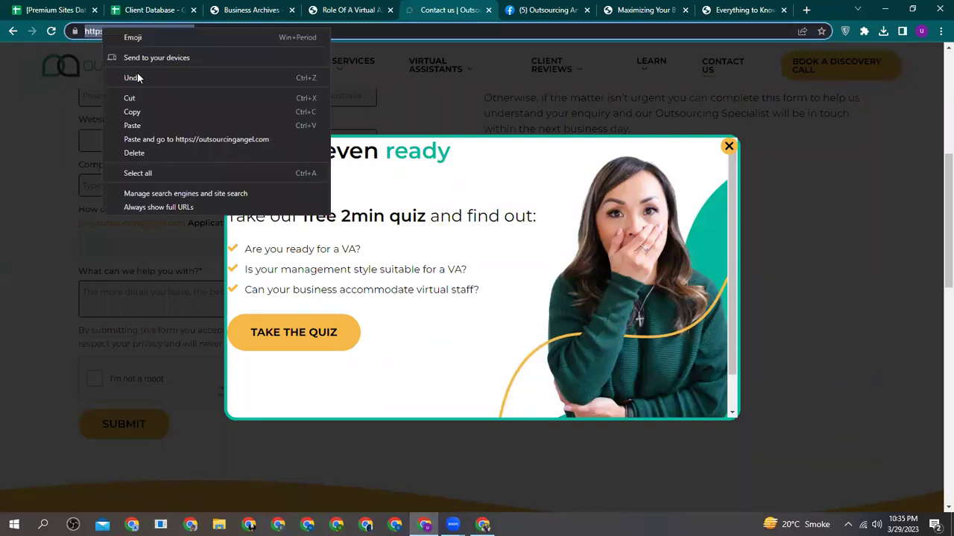
left_click(161, 109)
left_click(160, 11)
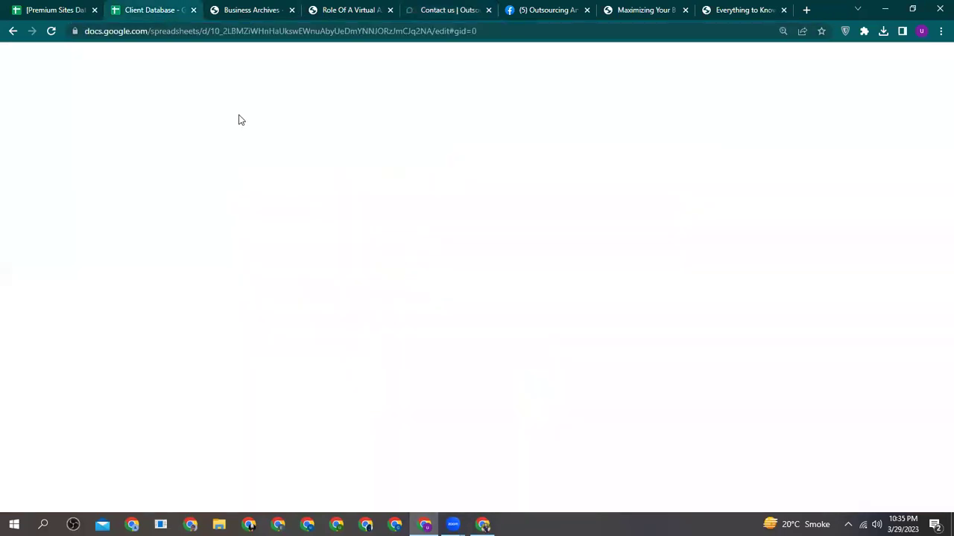
left_click(141, 179)
right_click(141, 179)
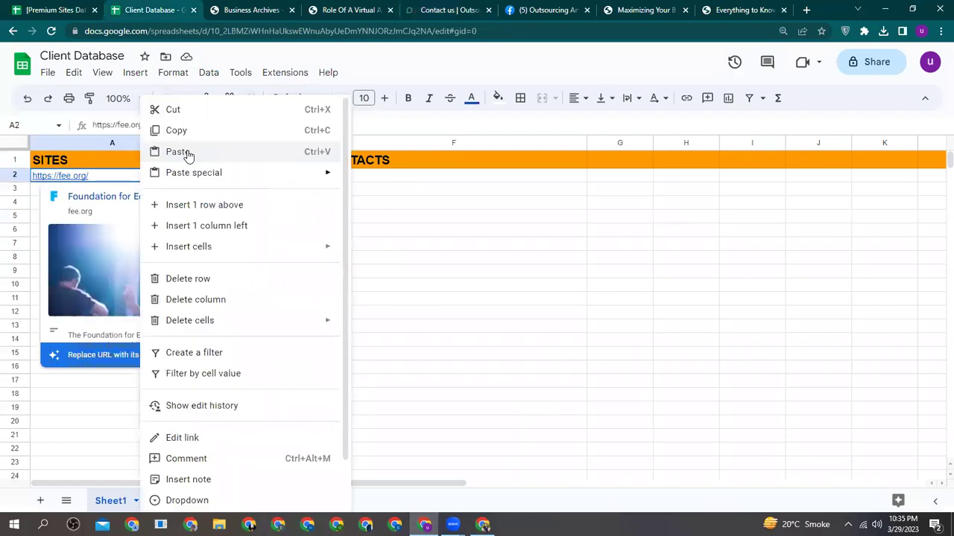
left_click(178, 152)
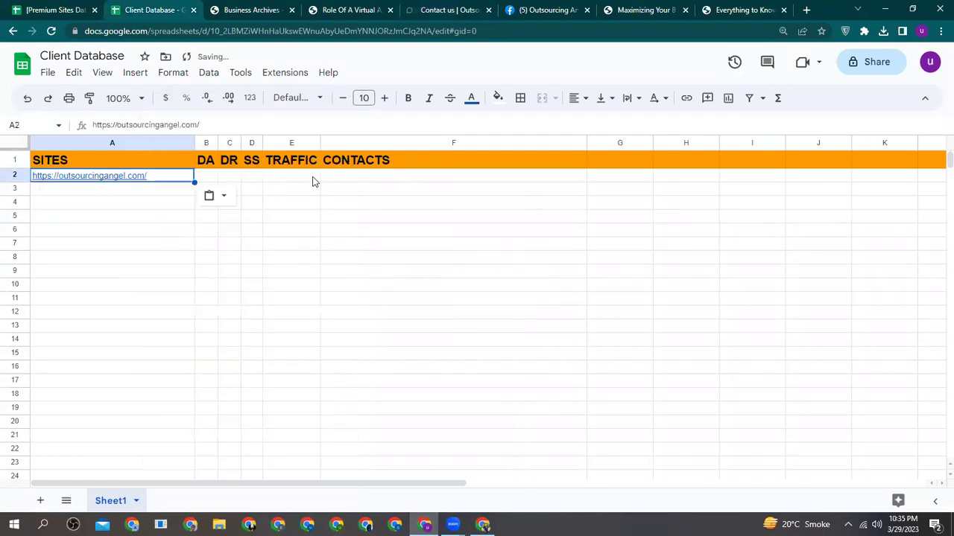
- Copy Outsourcing Angel's contact e-mail from its Facebook page into cell F2 under CONTACTS
left_click(364, 180)
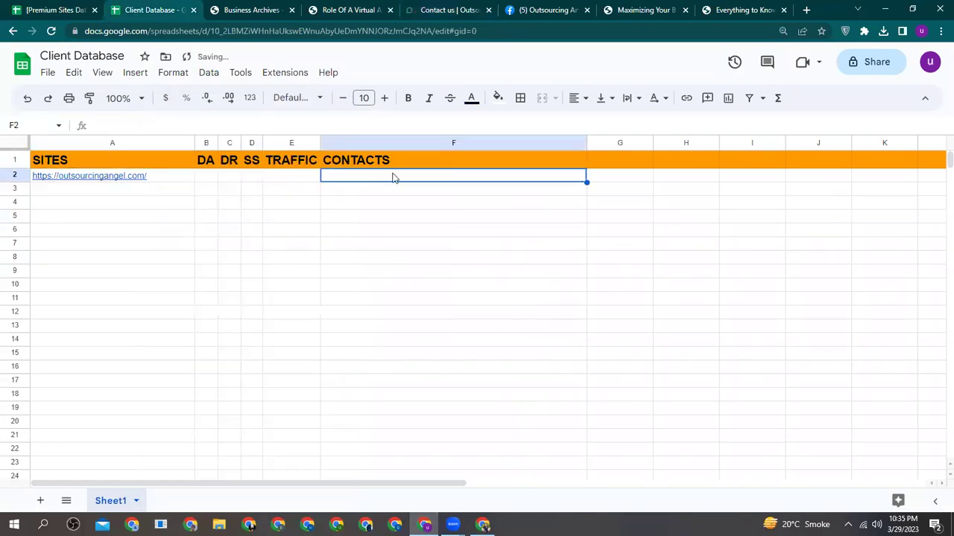
left_click(539, 9)
right_click(313, 301)
left_click(335, 307)
left_click(152, 9)
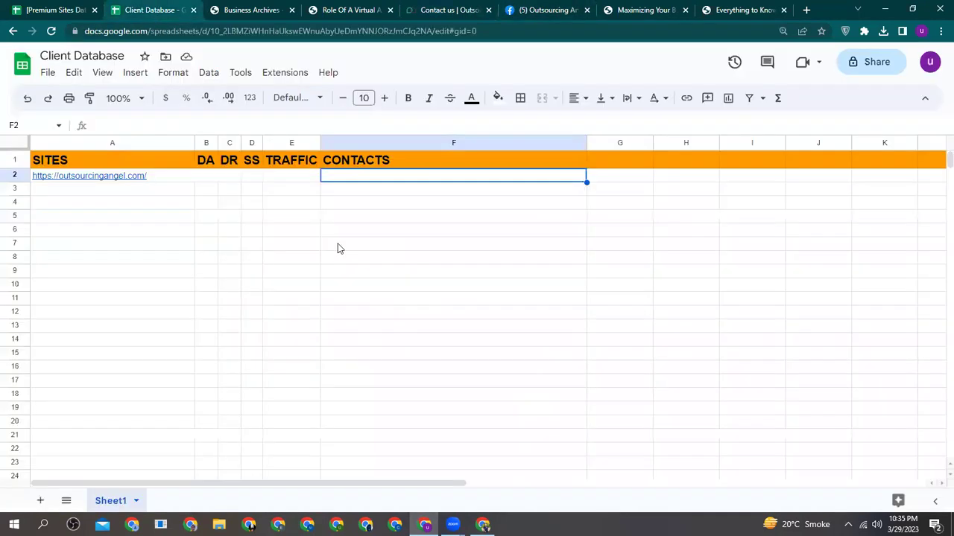
right_click(346, 184)
left_click(386, 154)
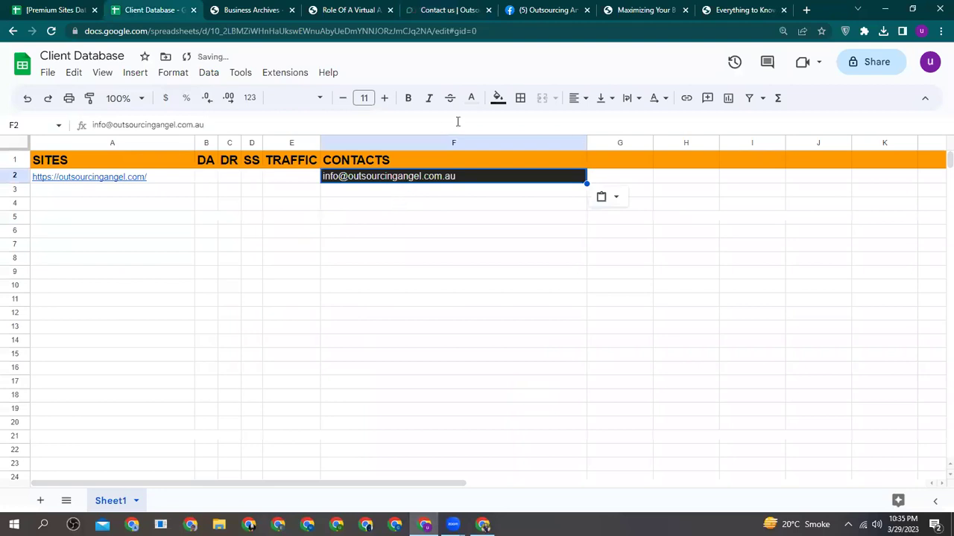
- Set the text colour of the pasted e-mail in F2 to black and its cell fill to white
left_click(496, 99)
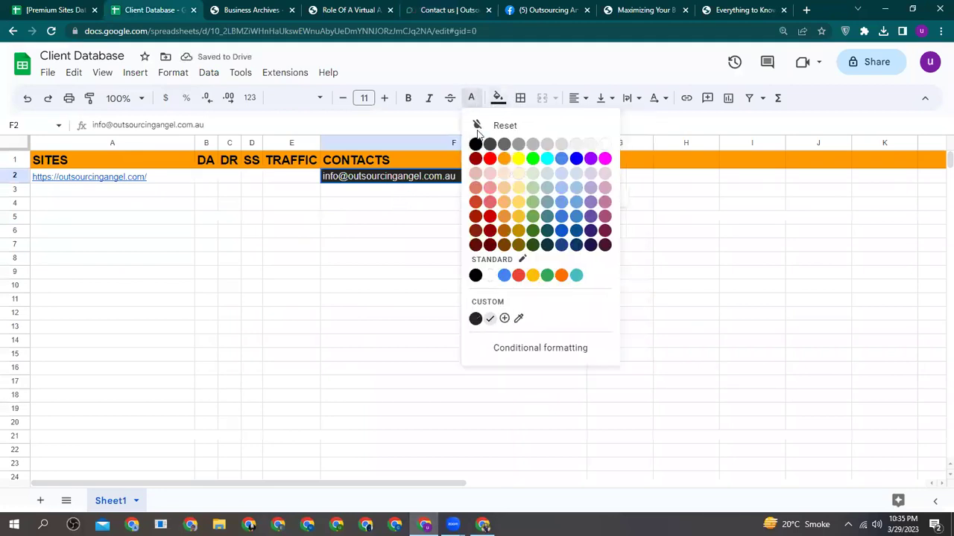
left_click(475, 144)
left_click(497, 99)
left_click(631, 140)
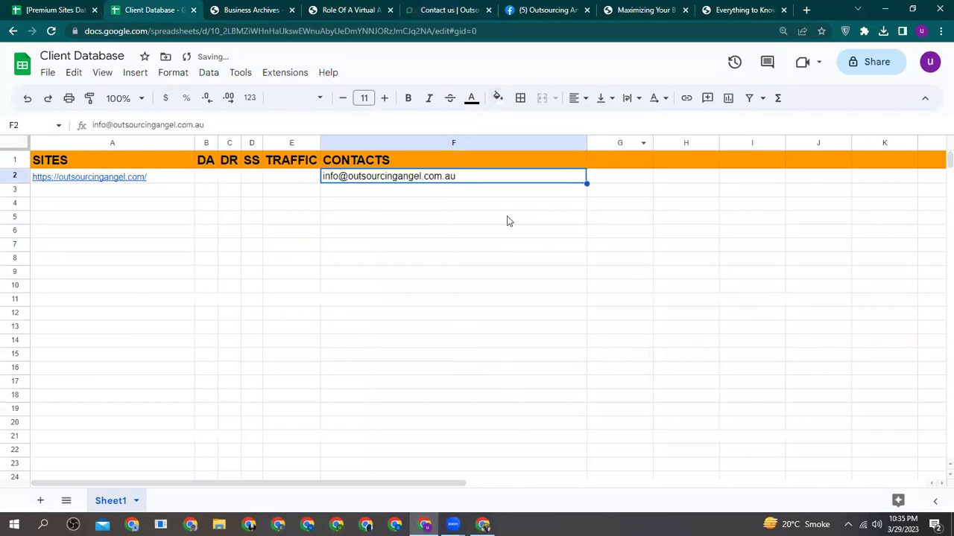
left_click(127, 194)
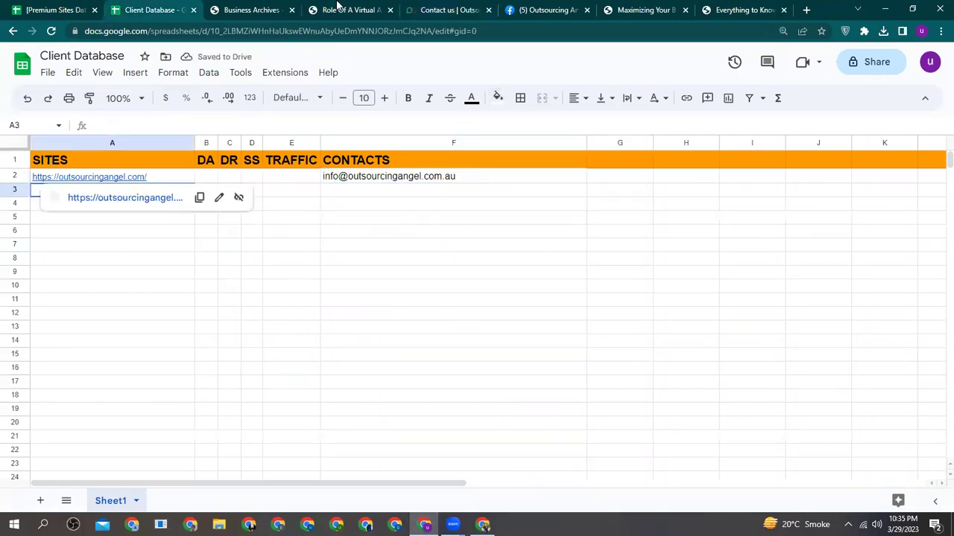
- Close the tabs with the email marketing article, Outsourcing Angel's contact page and its Facebook page
left_click(350, 10)
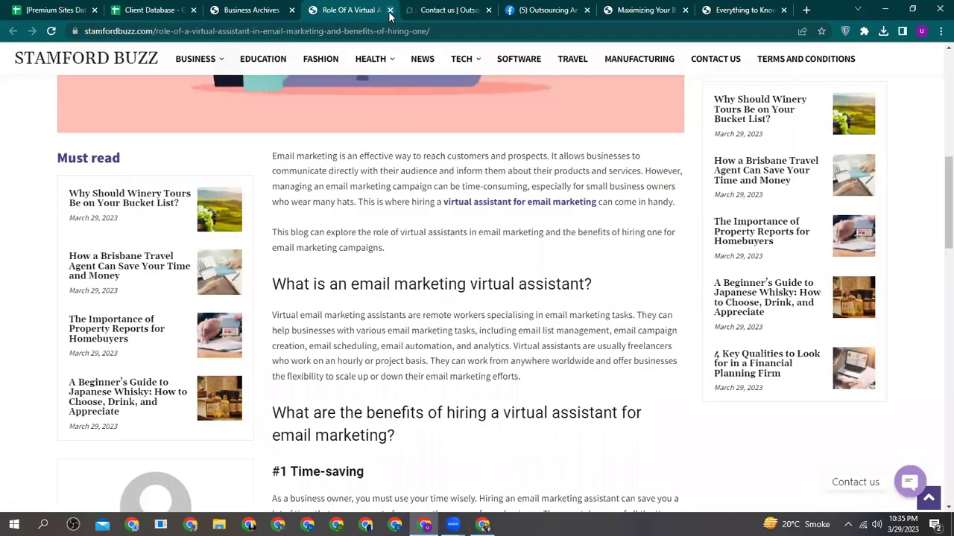
left_click(468, 12)
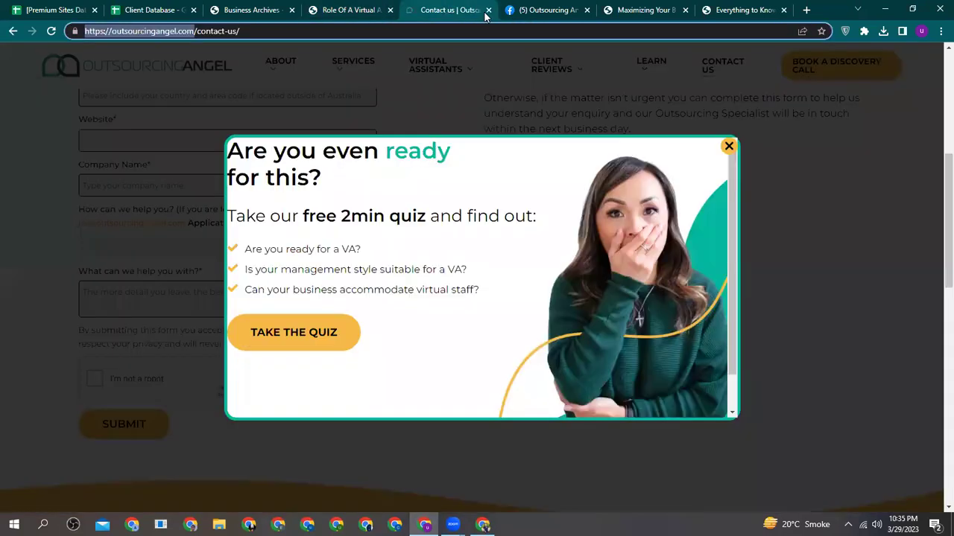
key("ctrl+w")
left_click(390, 10)
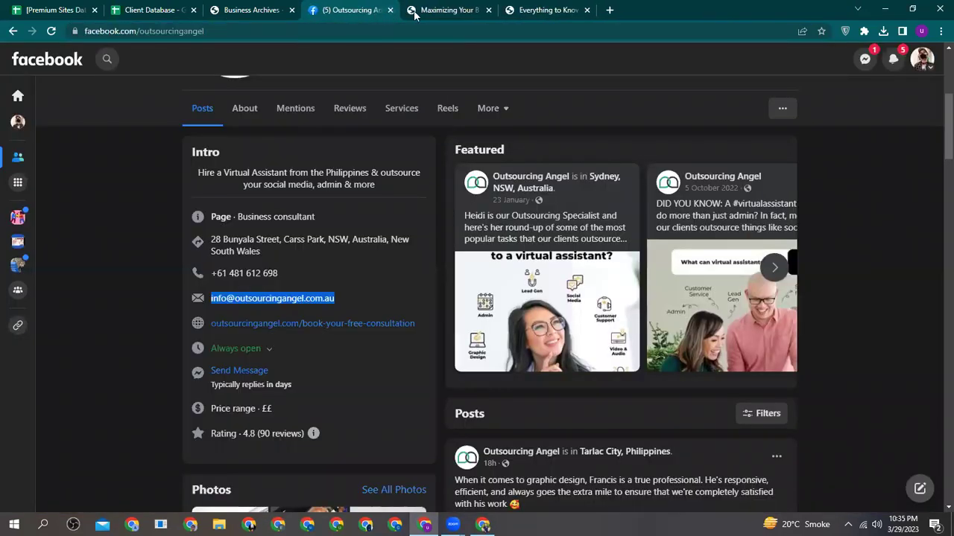
left_click(390, 11)
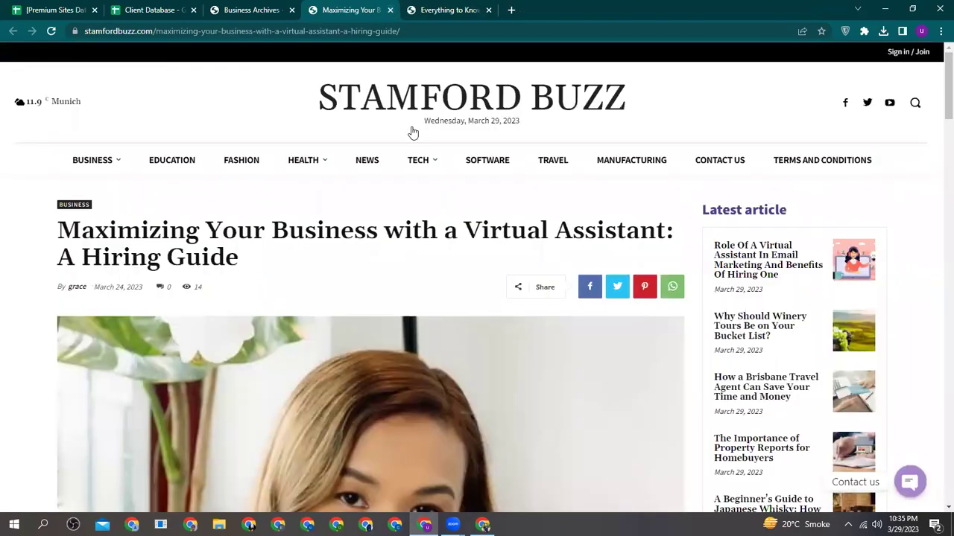
- Examine the article "Maximizing Your Business with a Virtual Assistant: A Hiring Guide" for outbound links to potential clients
scroll(284, 283, "down", 10)
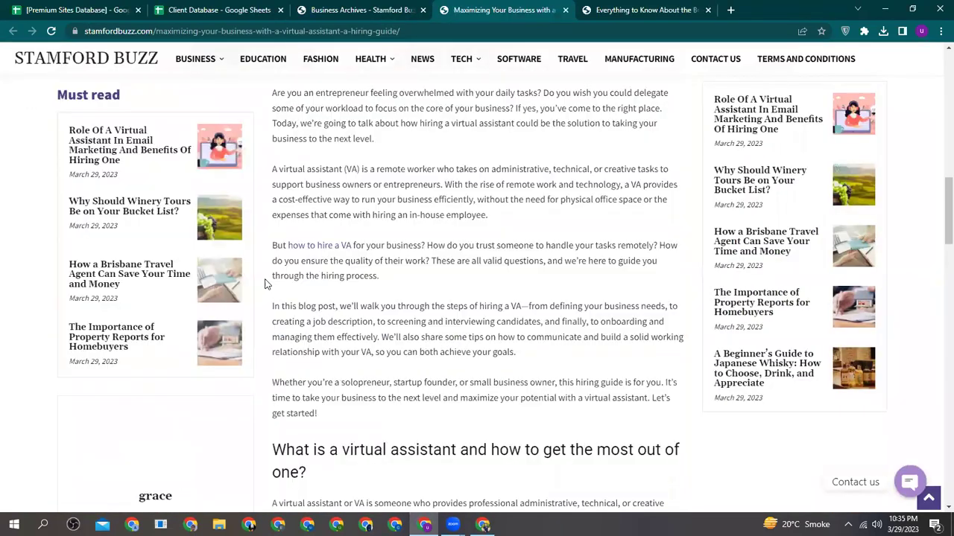
scroll(418, 239, "up", 2)
scroll(402, 305, "down", 5)
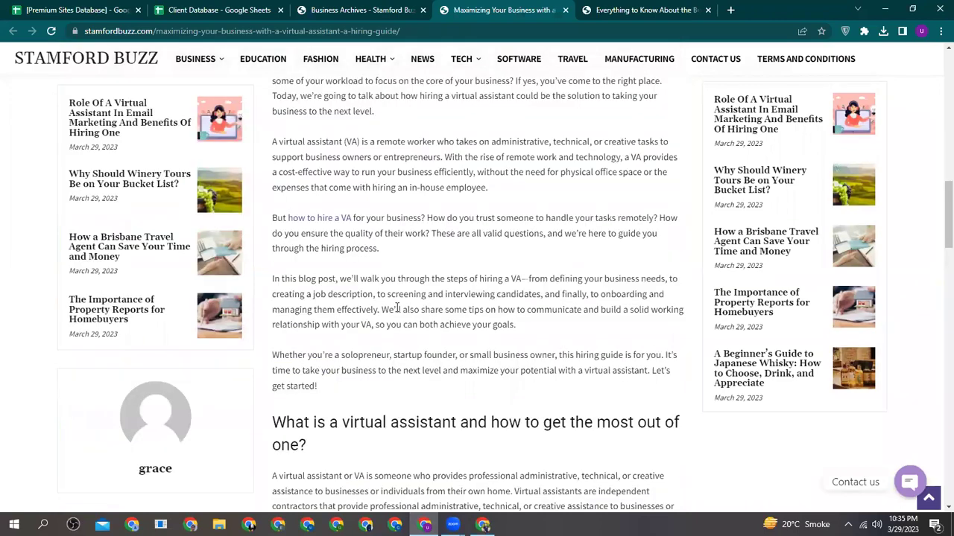
scroll(395, 328, "down", 8)
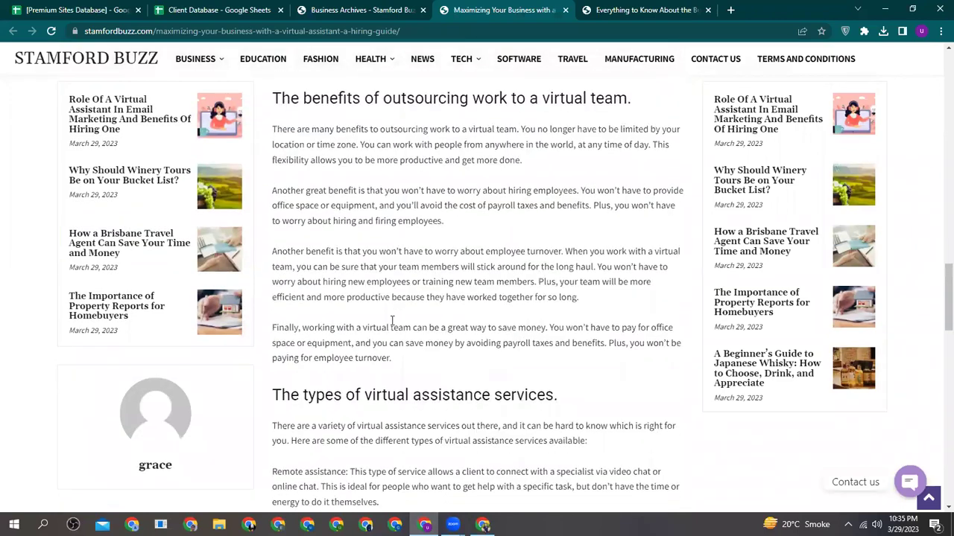
scroll(402, 339, "down", 5)
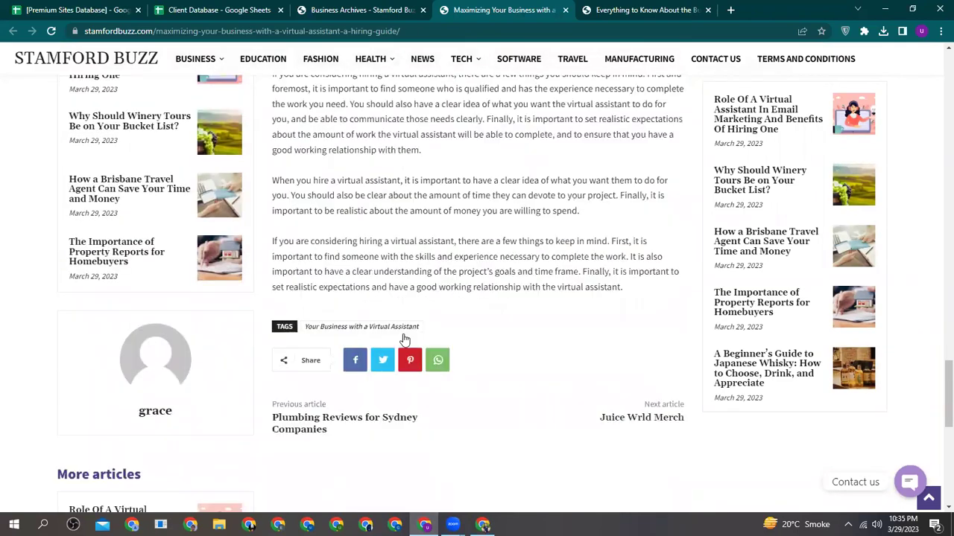
scroll(426, 345, "up", 1)
scroll(470, 347, "up", 5)
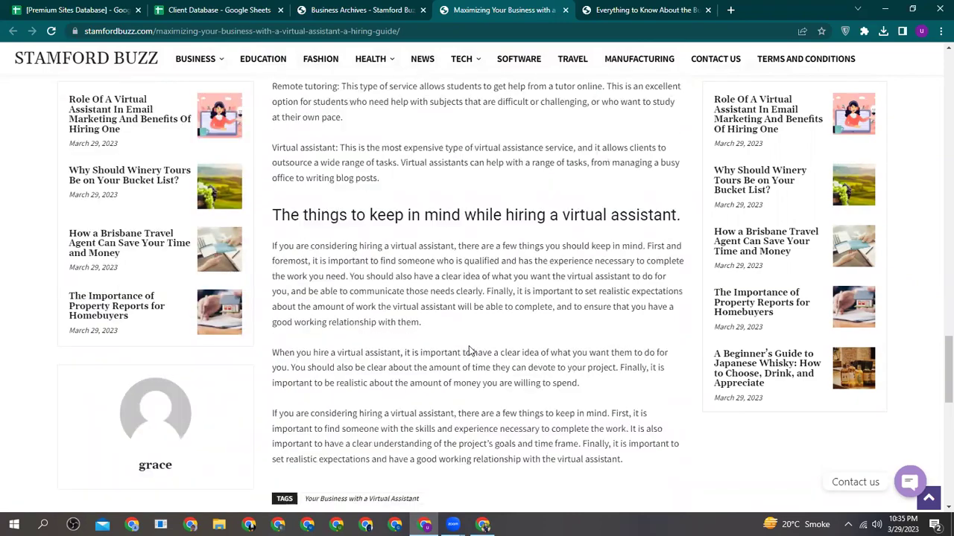
scroll(468, 346, "up", 10)
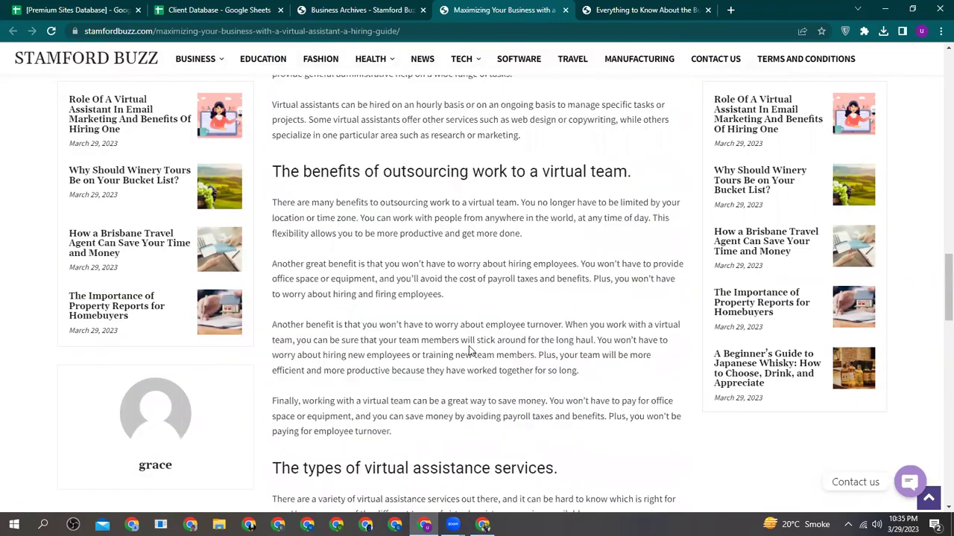
scroll(469, 346, "up", 2)
scroll(368, 388, "down", 9)
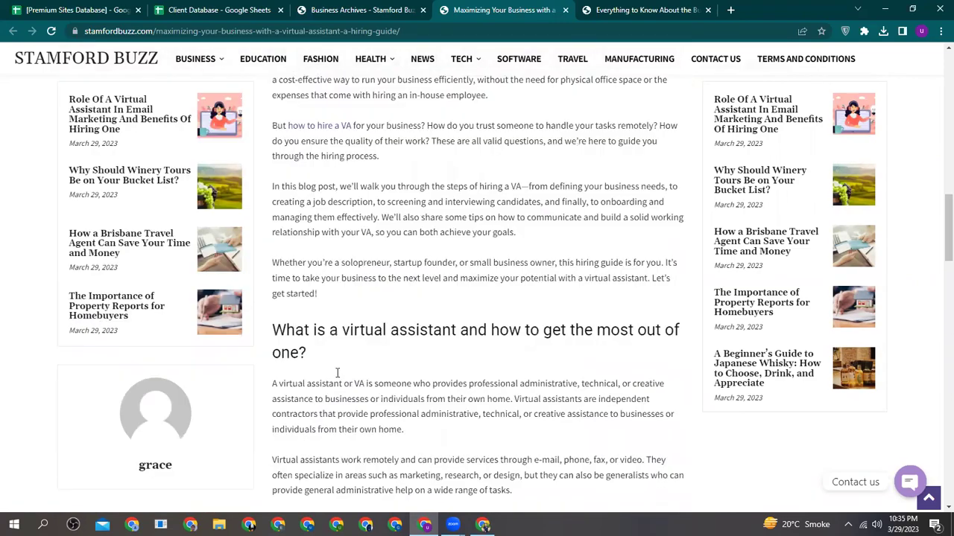
scroll(368, 389, "down", 15)
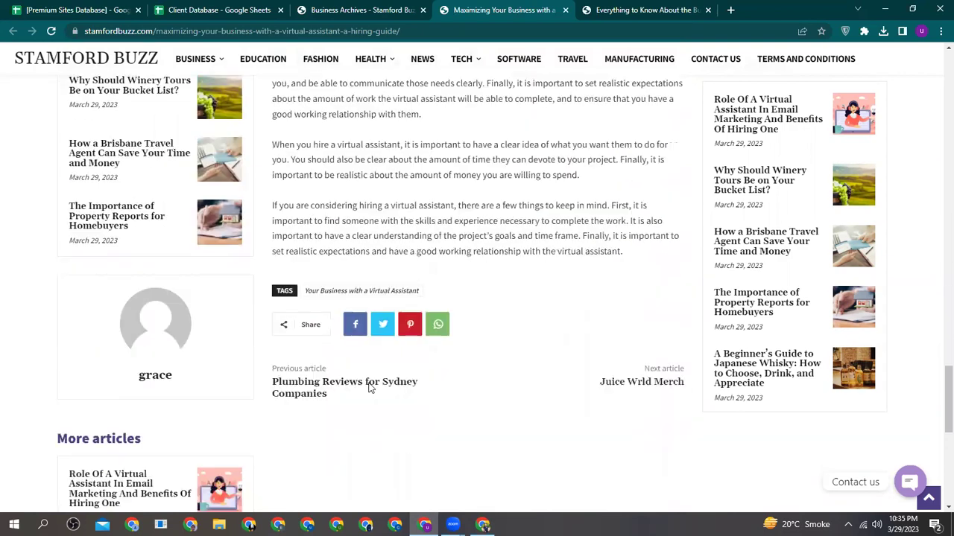
scroll(245, 349, "up", 3)
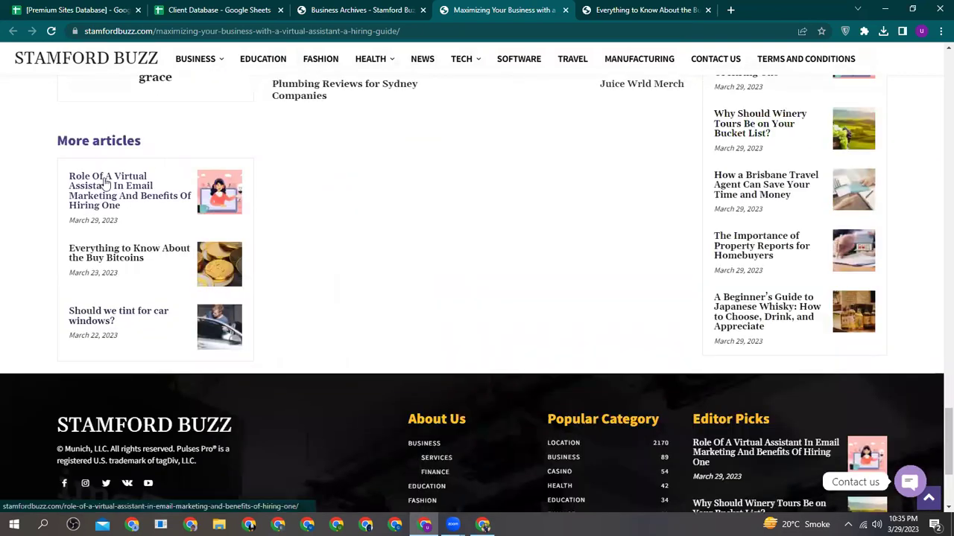
- Open the related email marketing article, and from it open "Why Should Winery Tours Be on Your Bucket List?" to look for outbound links
left_click(105, 183)
scroll(272, 282, "down", 7)
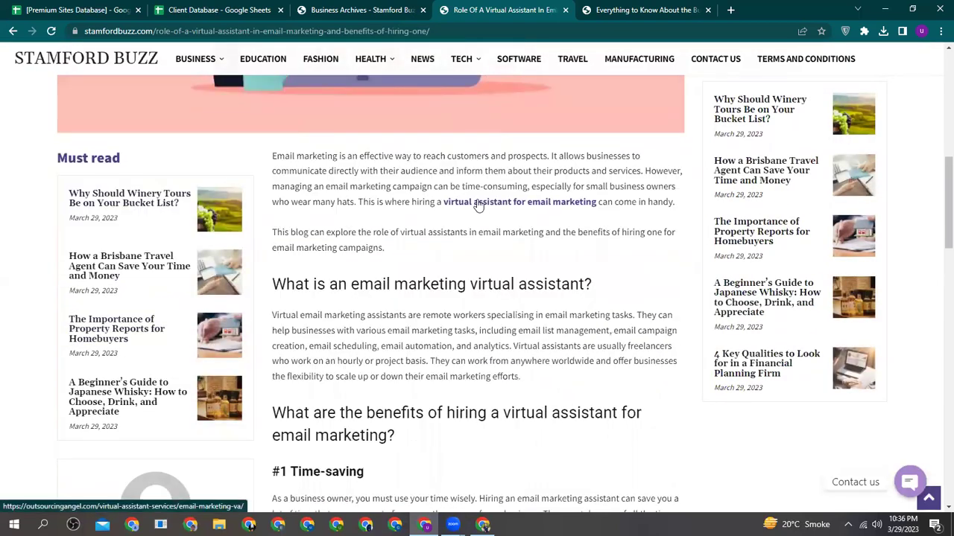
left_click(97, 198)
scroll(268, 298, "down", 3)
scroll(268, 298, "down", 5)
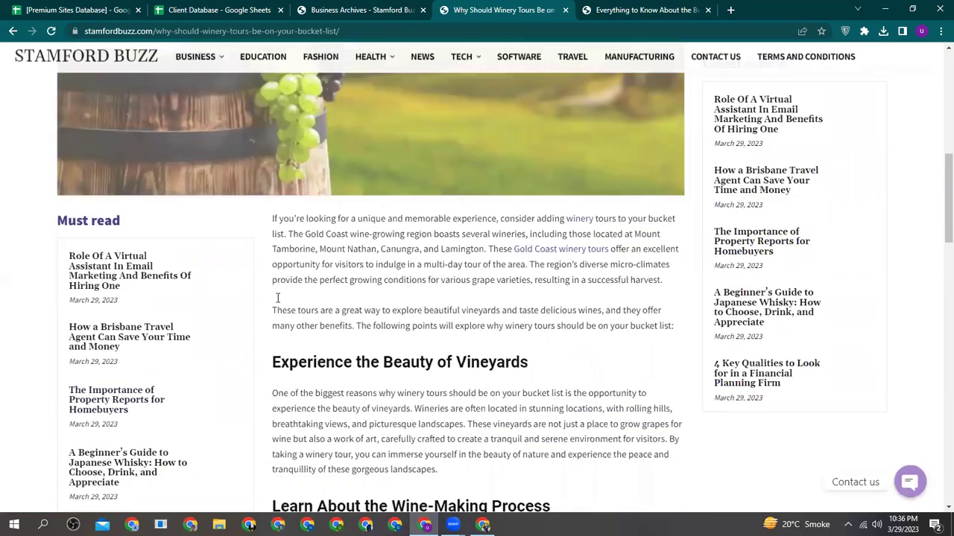
scroll(511, 327, "up", 2)
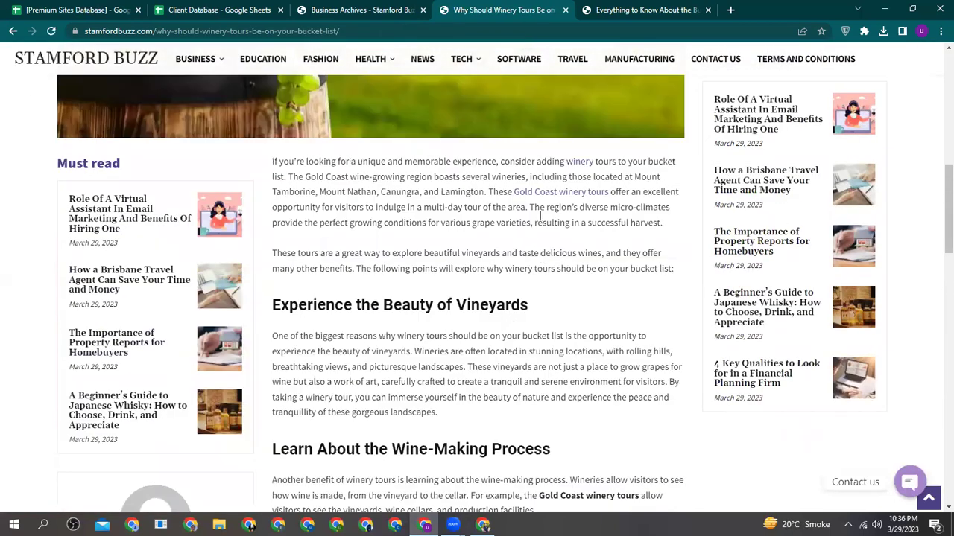
- Open the article's "Gold Coast winery tours" link in a new tab and view the contact details on Pineapple Tours' Contact Us page
right_click(546, 198)
left_click(591, 198)
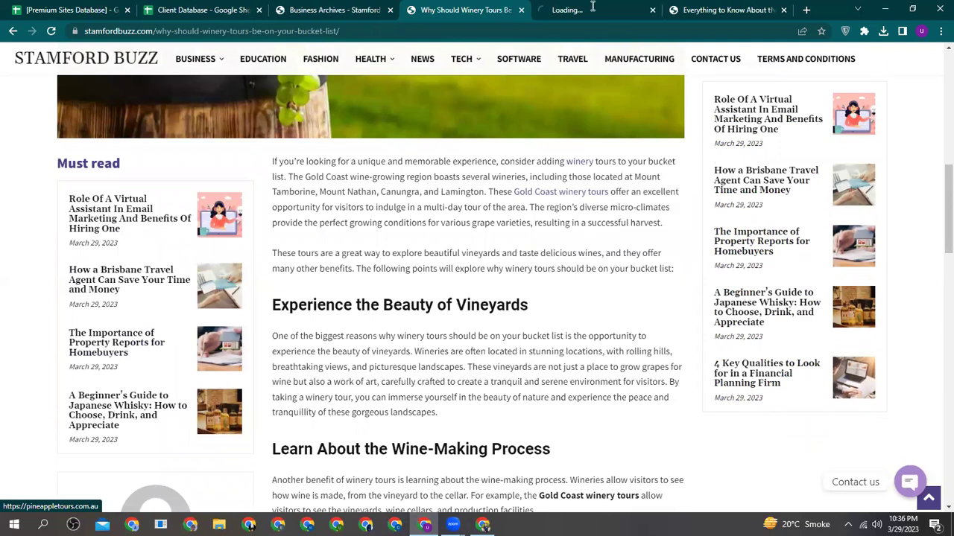
left_click(592, 9)
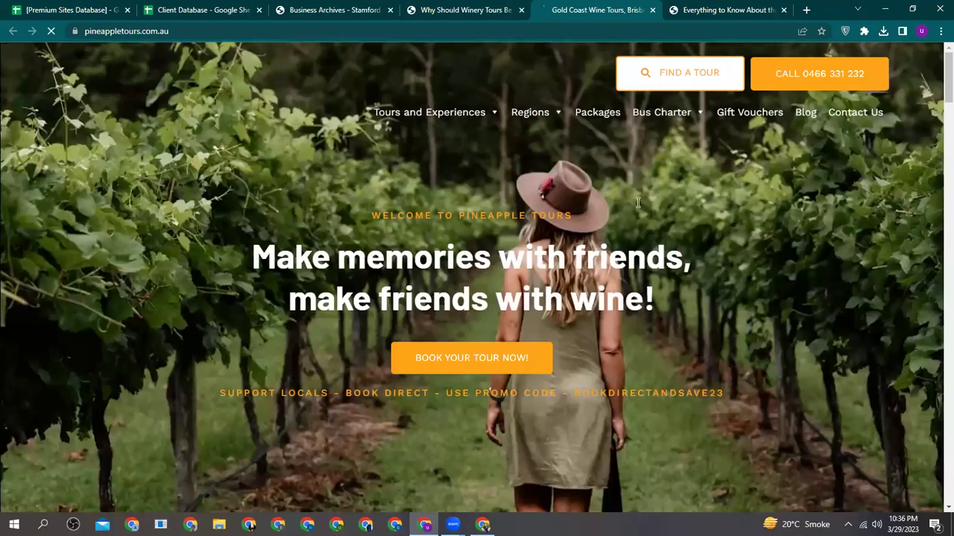
left_click(861, 113)
scroll(525, 318, "down", 3)
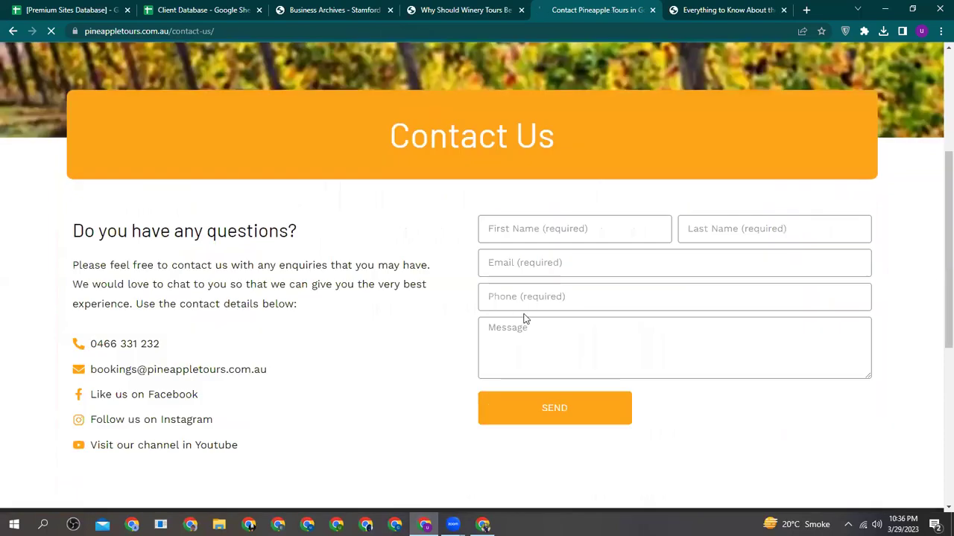
scroll(208, 348, "down", 2)
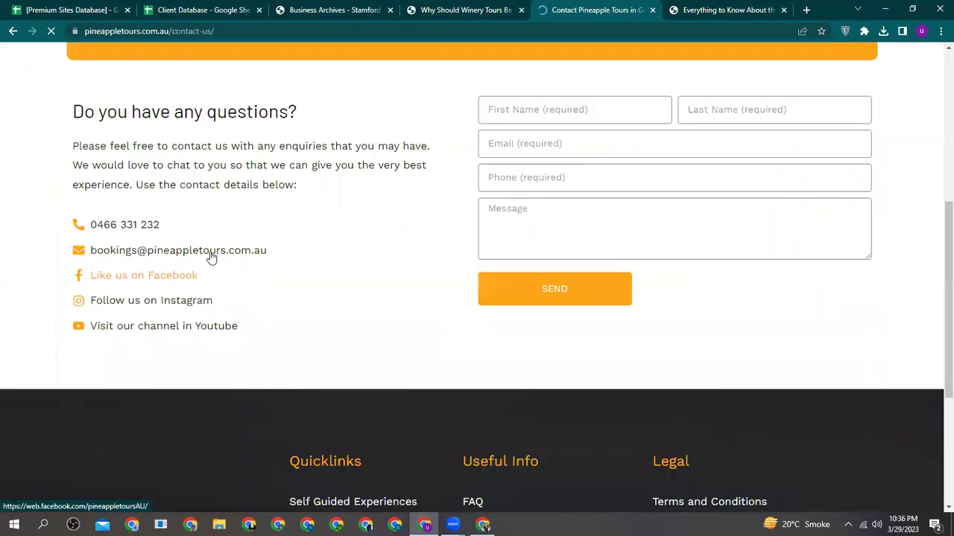
left_click(172, 32)
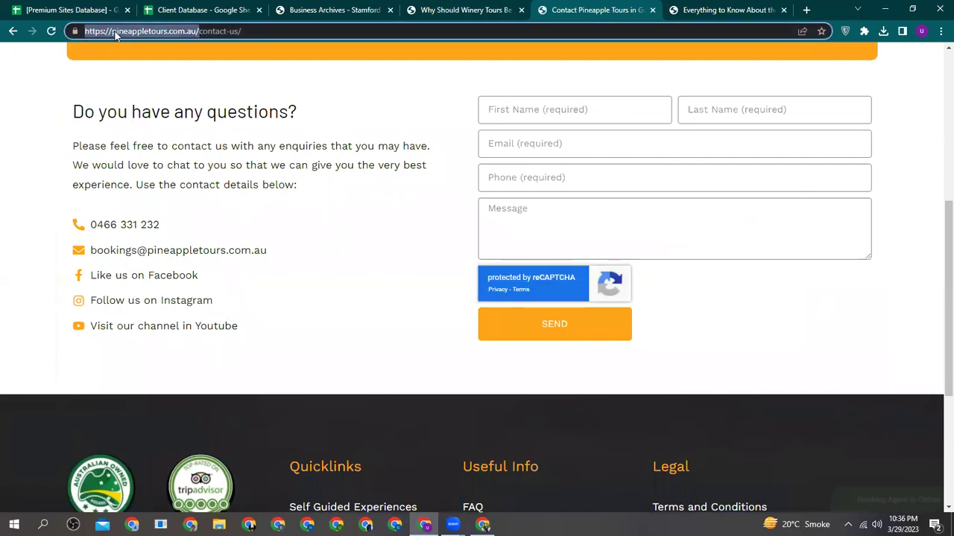
right_click(114, 31)
left_click(149, 112)
left_click(169, 9)
left_click(142, 192)
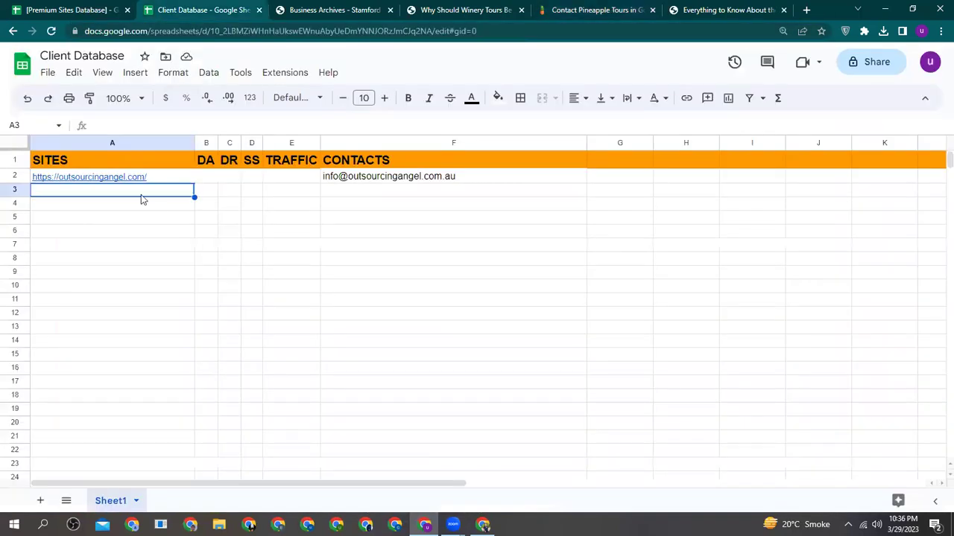
right_click(146, 193)
left_click(179, 151)
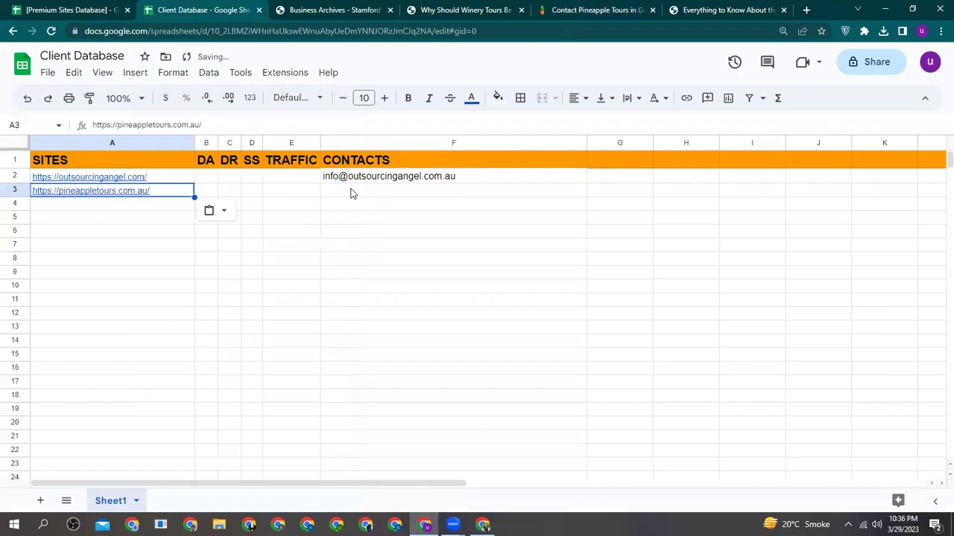
- Copy the bookings e-mail address from Pineapple Tours' contact page into cell F3 under CONTACTS in the Client Database
left_click(358, 193)
left_click(489, 7)
left_click(583, 10)
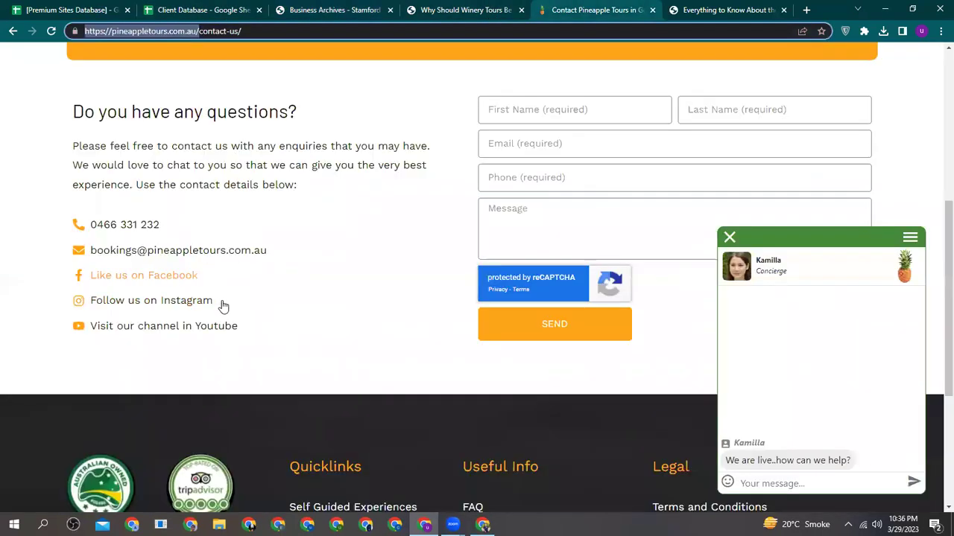
right_click(152, 252)
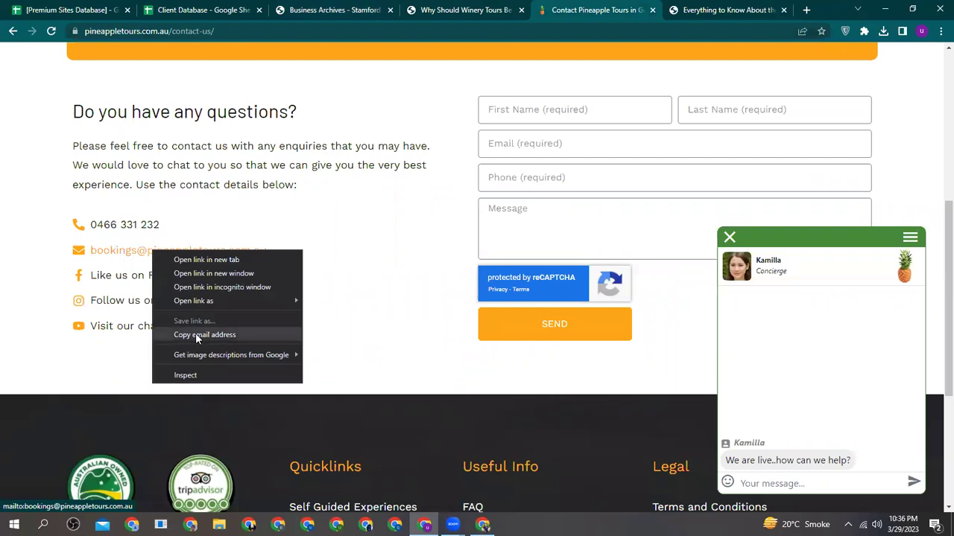
left_click(195, 334)
left_click(187, 9)
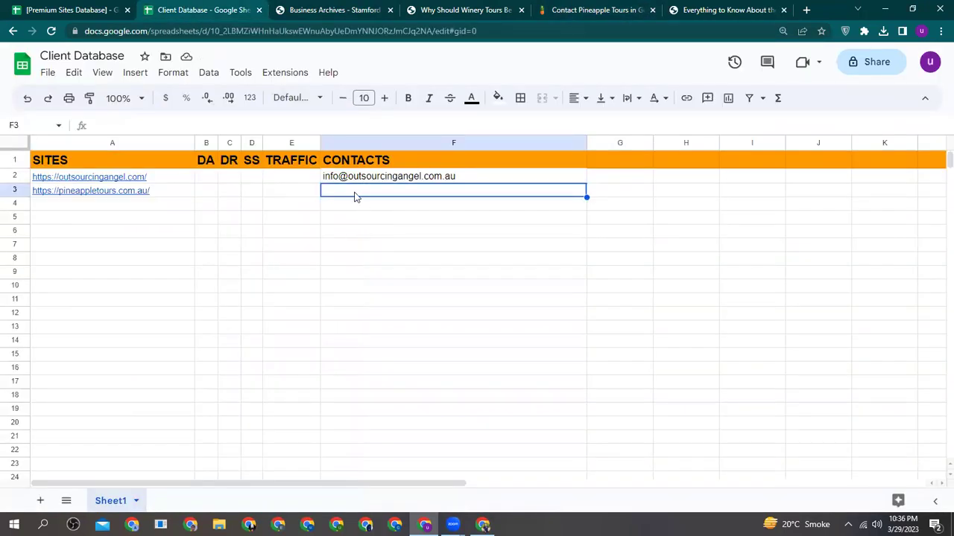
right_click(354, 196)
left_click(388, 151)
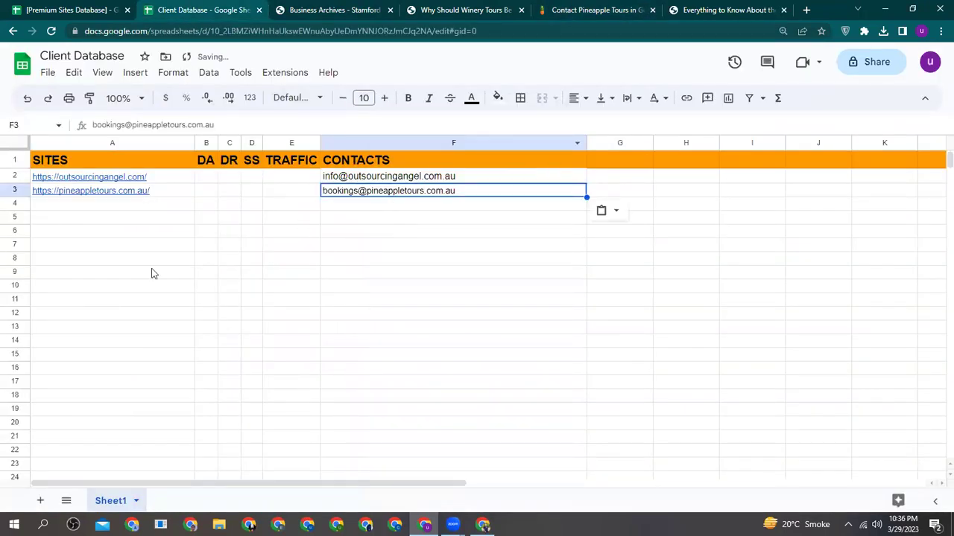
left_click(117, 206)
- Close the Pineapple Tours contact page and the winery tours article
left_click(358, 9)
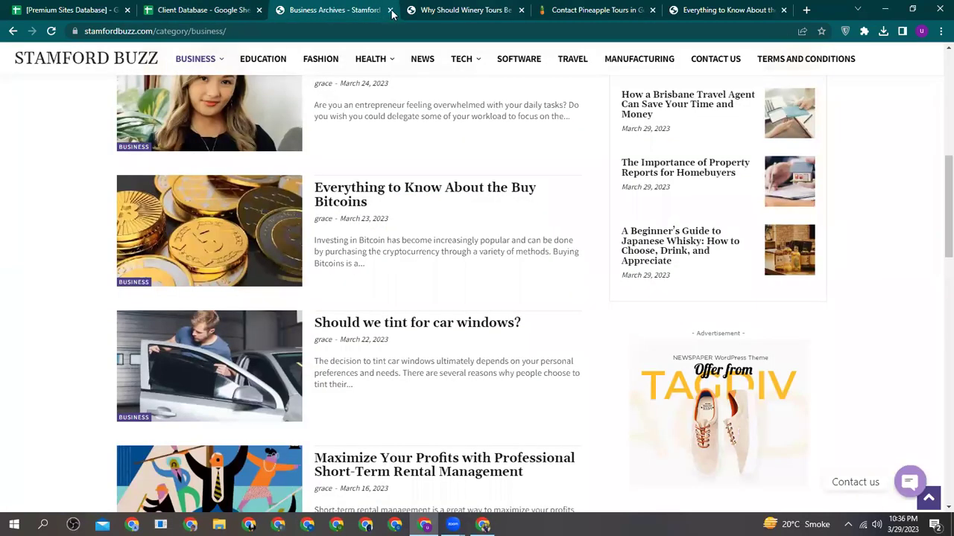
left_click(488, 9)
left_click(612, 14)
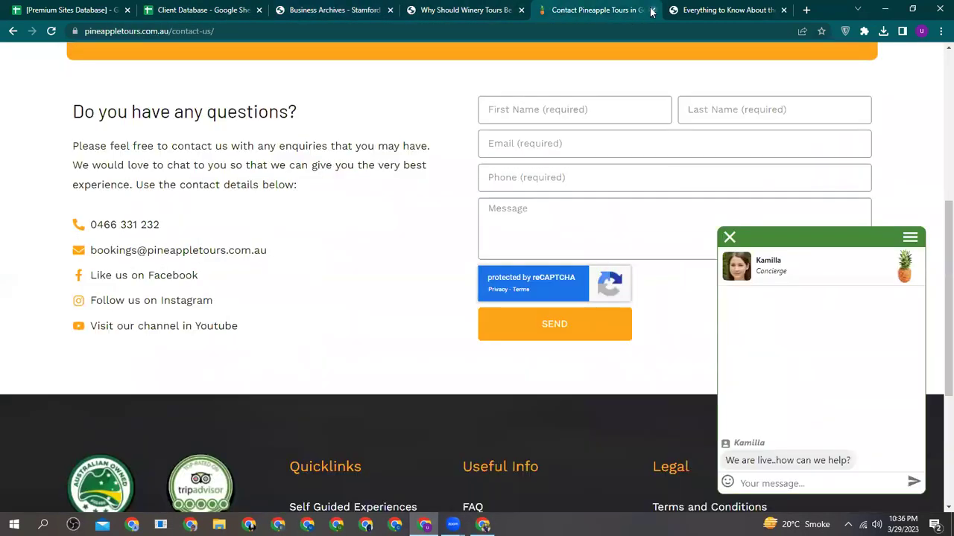
left_click(651, 10)
left_click(521, 9)
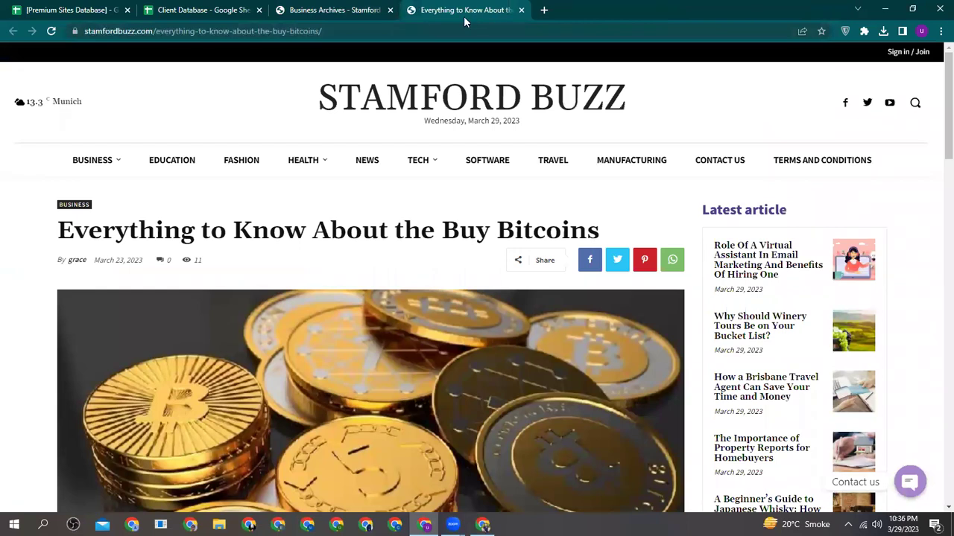
- Examine the article "Everything to Know About the Buy Bitcoins" for outbound links and open its "Buying Bitcoins" link in a new tab
scroll(296, 343, "down", 5)
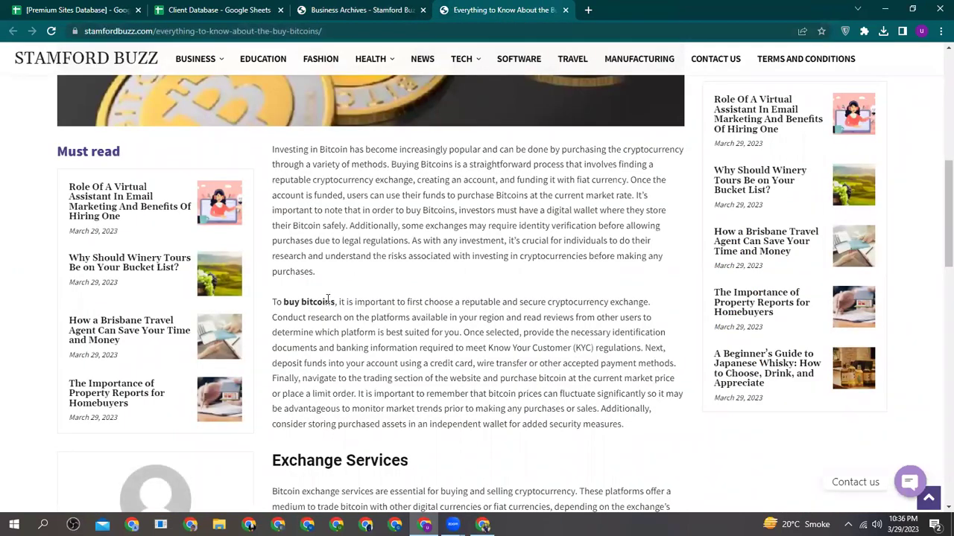
scroll(322, 302, "down", 1)
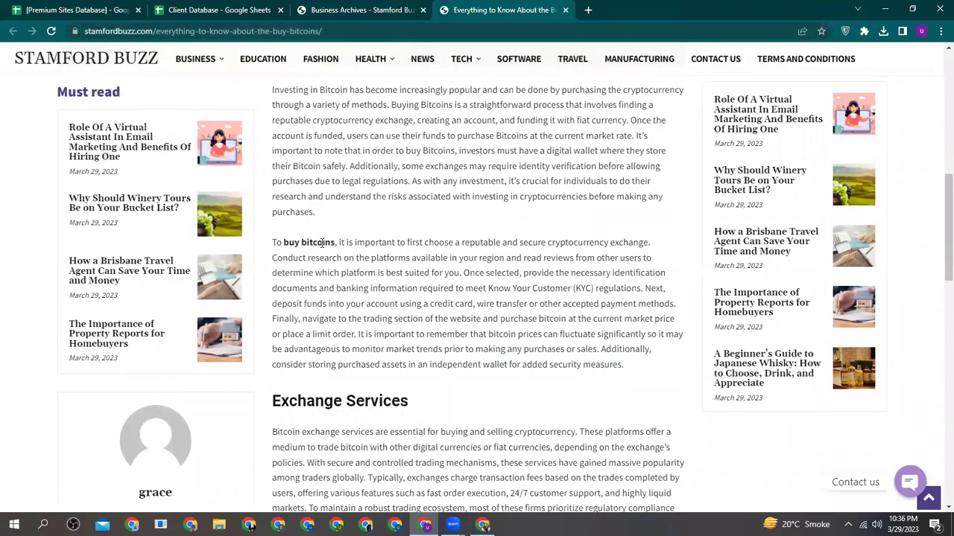
right_click(313, 247)
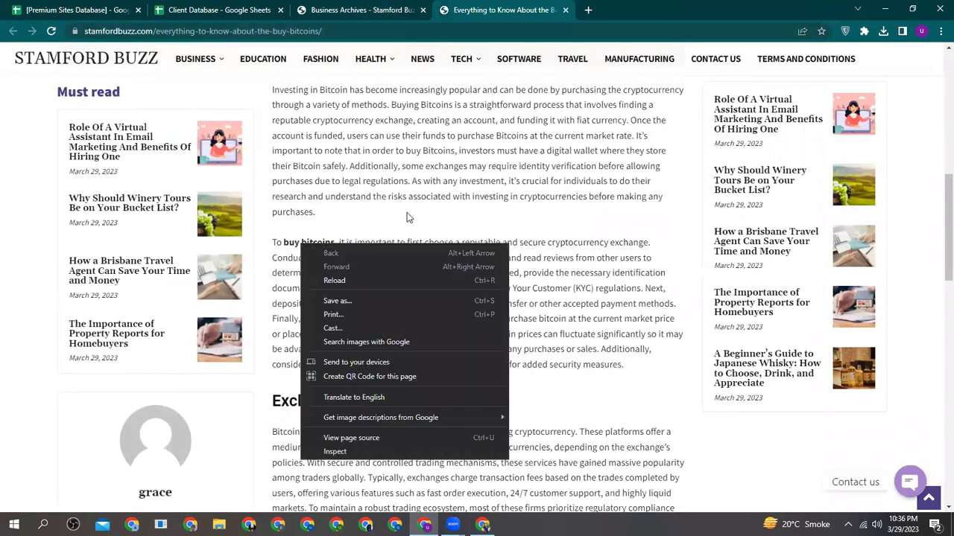
scroll(436, 268, "down", 3)
scroll(400, 296, "down", 2)
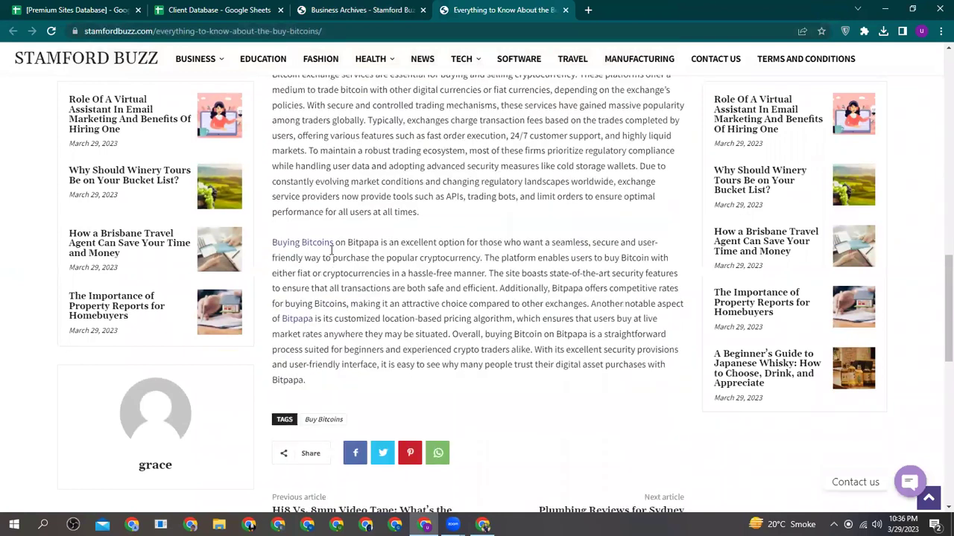
right_click(300, 246)
left_click(318, 254)
left_click(655, 8)
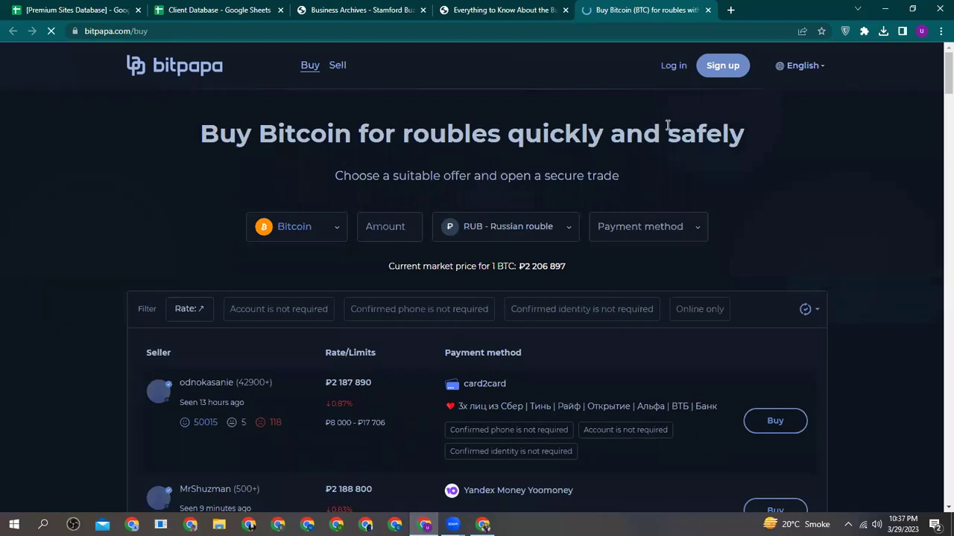
- Check Bitpapa's footer for contact details and search the page for "CONTAC", dismissing the site's pop-ups
left_click_drag(936, 83, 939, 507)
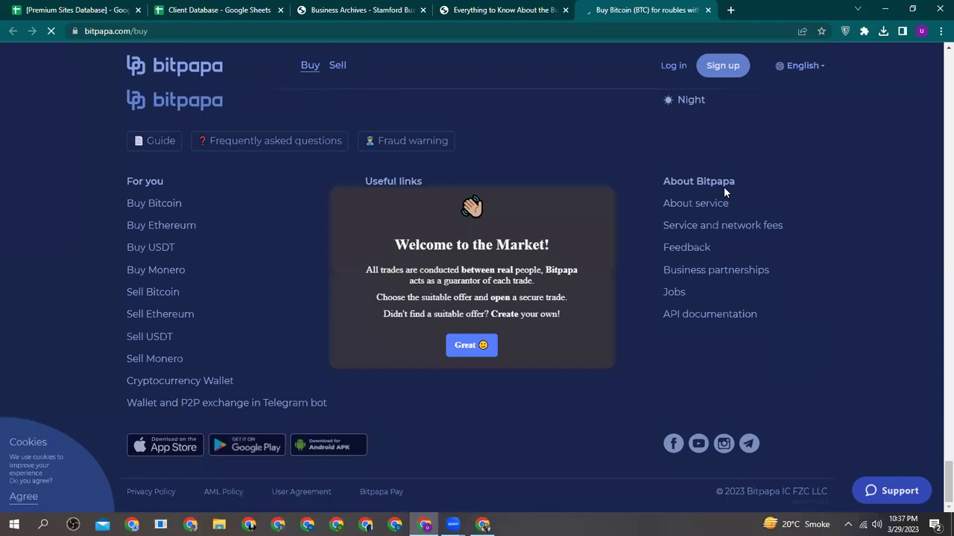
left_click(470, 360)
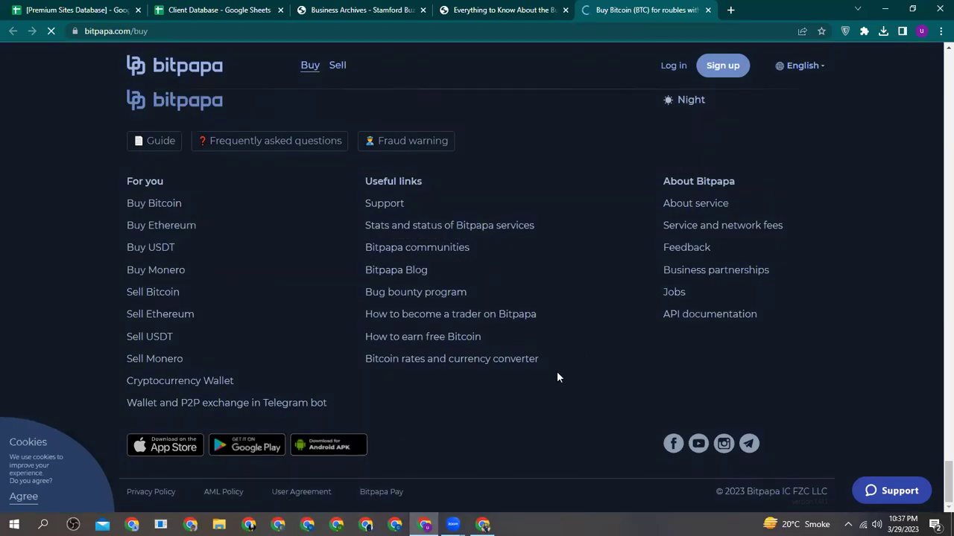
key("ctrl+f")
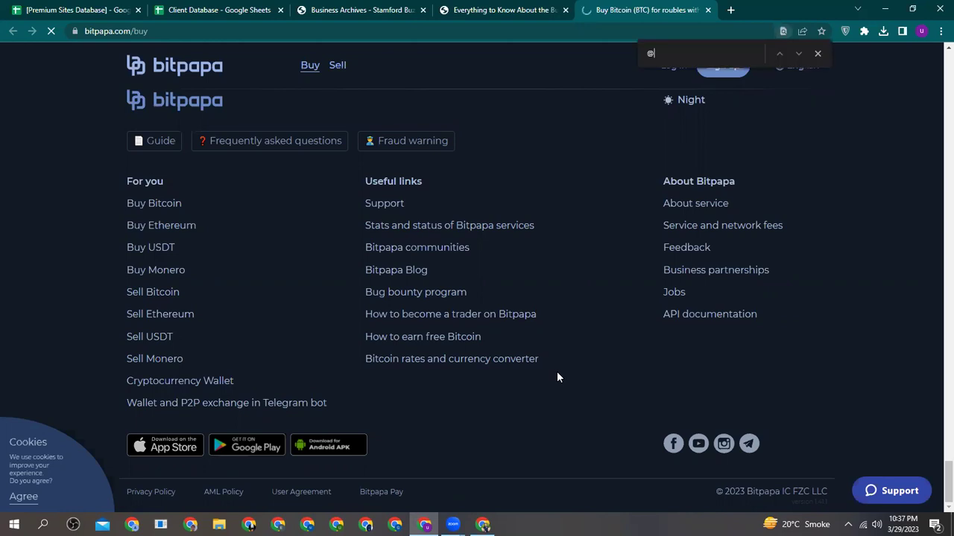
key("BackSpace")
type("CONTACT")
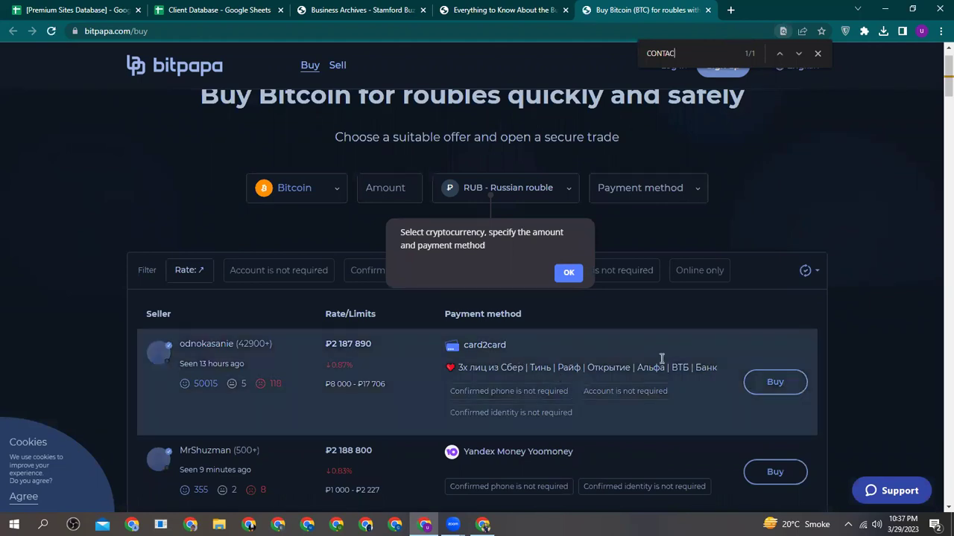
left_click(570, 274)
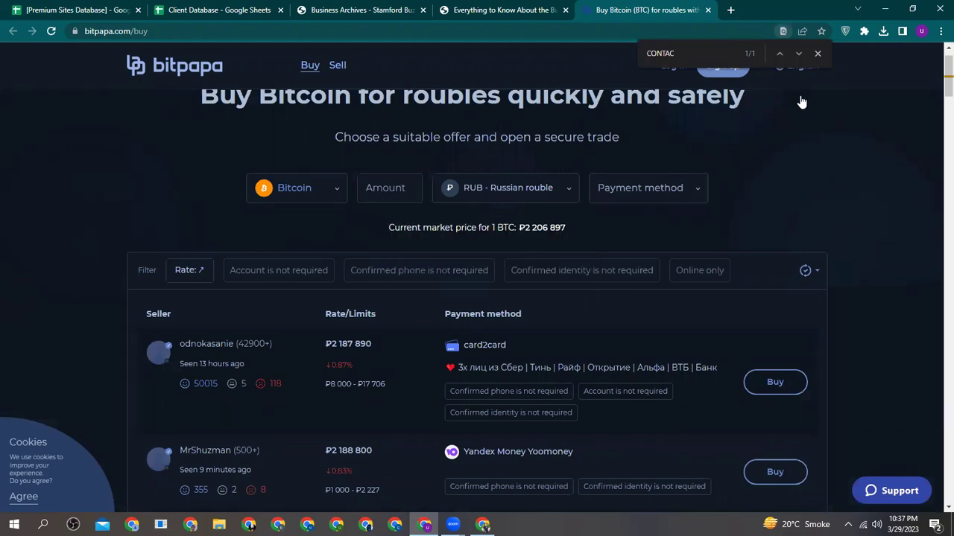
scroll(818, 55, "down", 2)
left_click(817, 54)
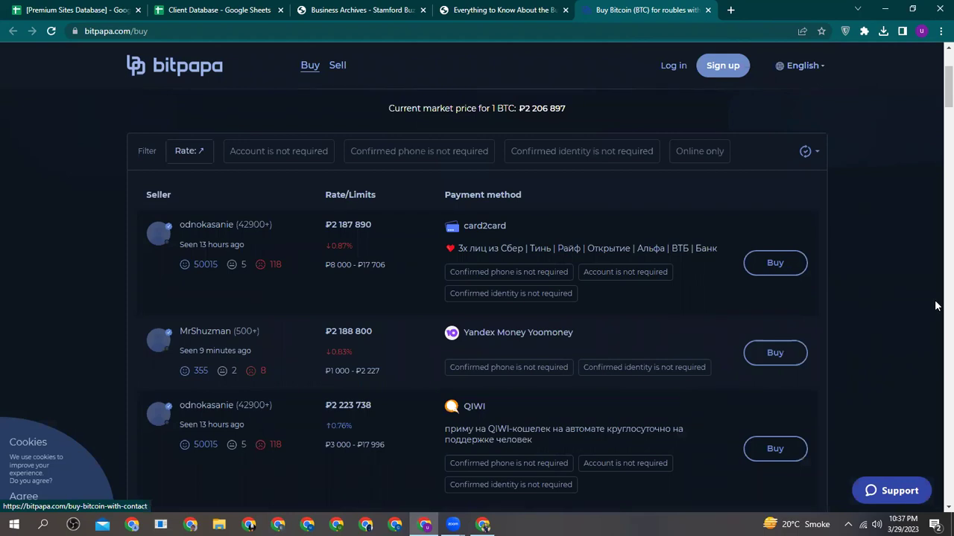
- Recheck Bitpapa's footer for an e-mail address or contact link and close the site
scroll(651, 357, "down", 10)
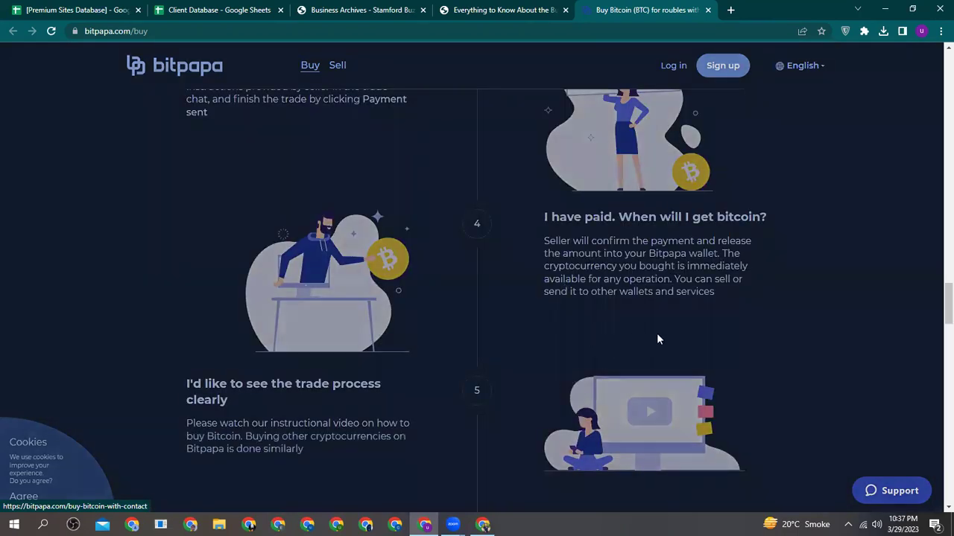
scroll(648, 350, "down", 10)
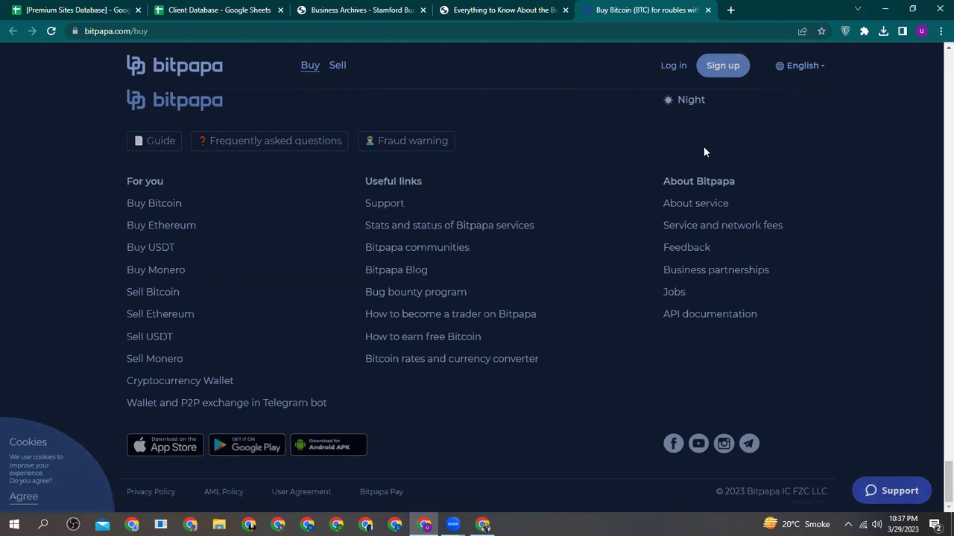
left_click(708, 10)
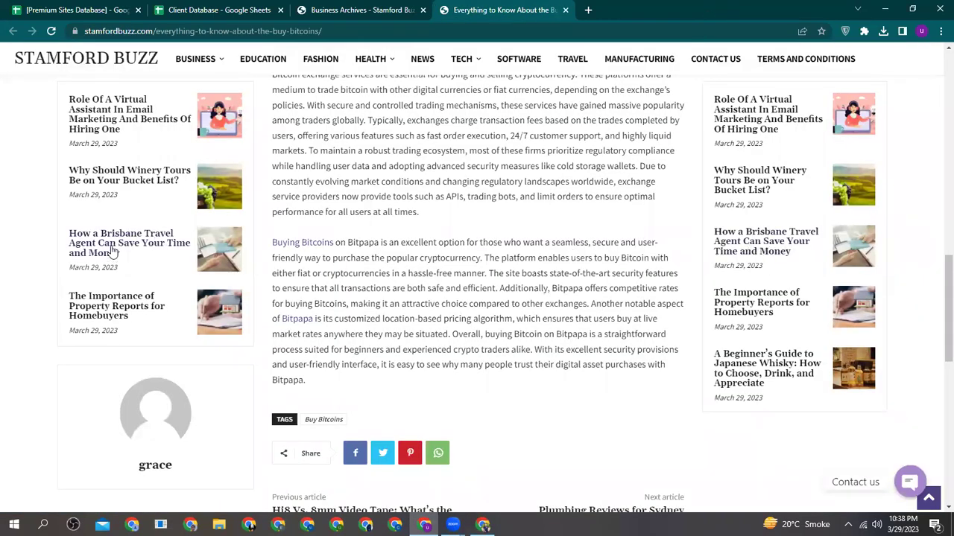
- Open the article "The Importance of Property Reports for Homebuyers" and open its "property reports online" link in a new tab
left_click(96, 314)
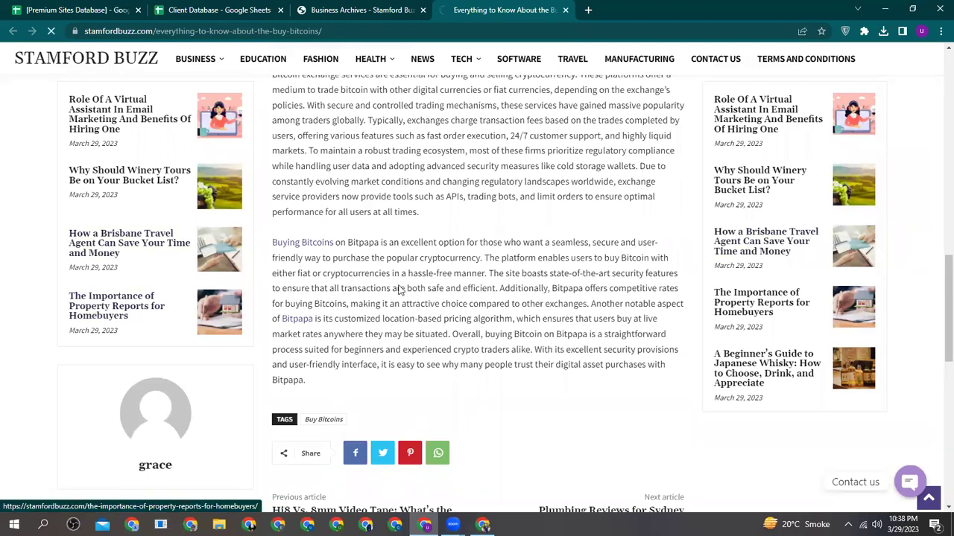
scroll(370, 257, "down", 5)
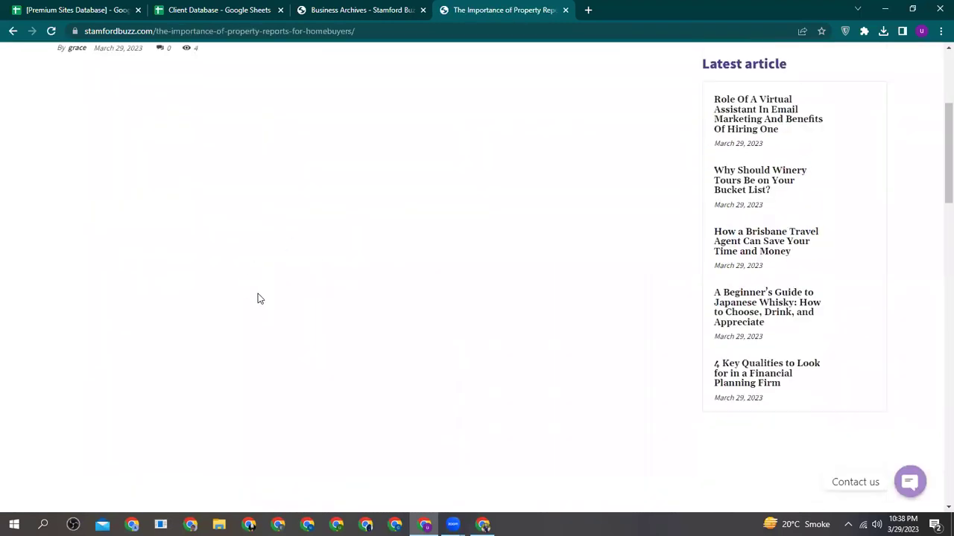
scroll(415, 313, "down", 3)
scroll(473, 305, "up", 3)
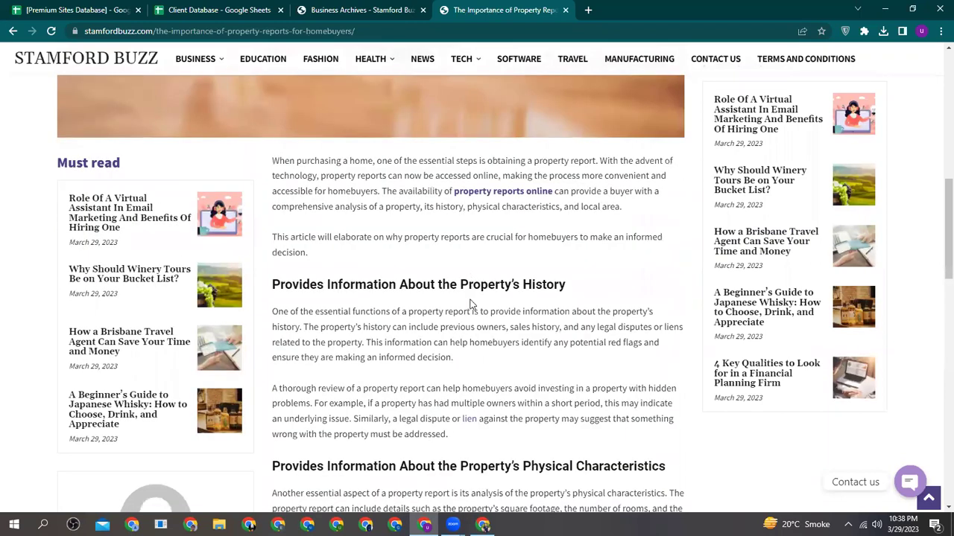
right_click(474, 197)
left_click(507, 197)
left_click(664, 7)
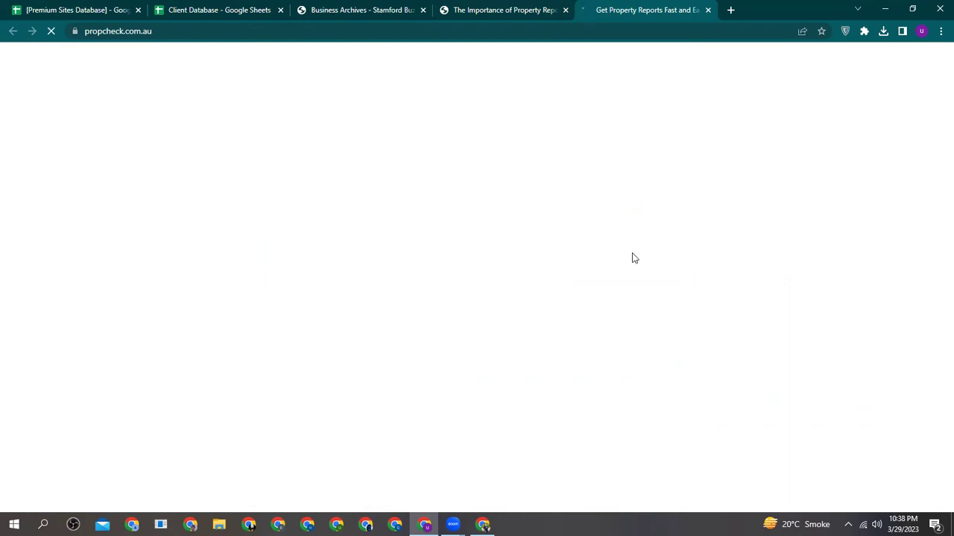
- Check the PropCheck home page and its footer for contact details, and close the site
left_click(570, 7)
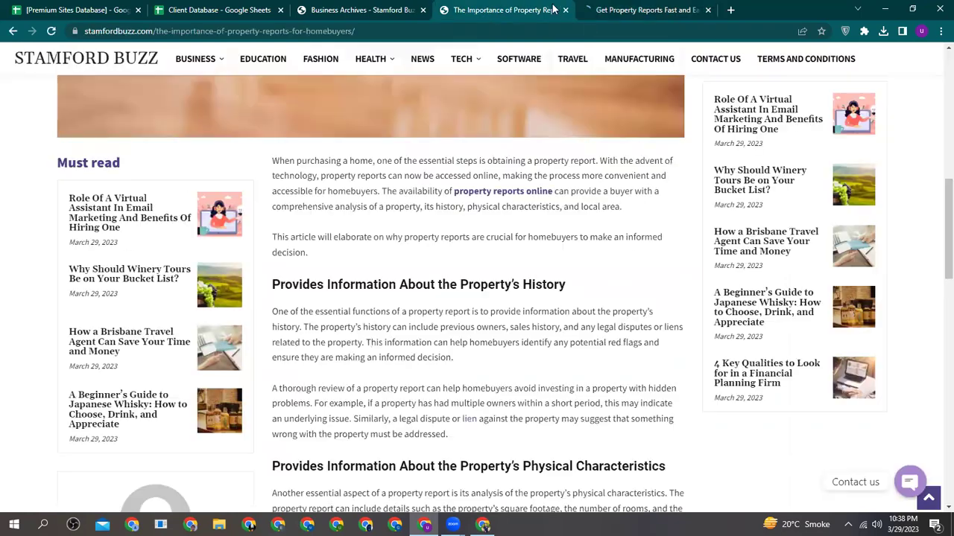
left_click(629, 6)
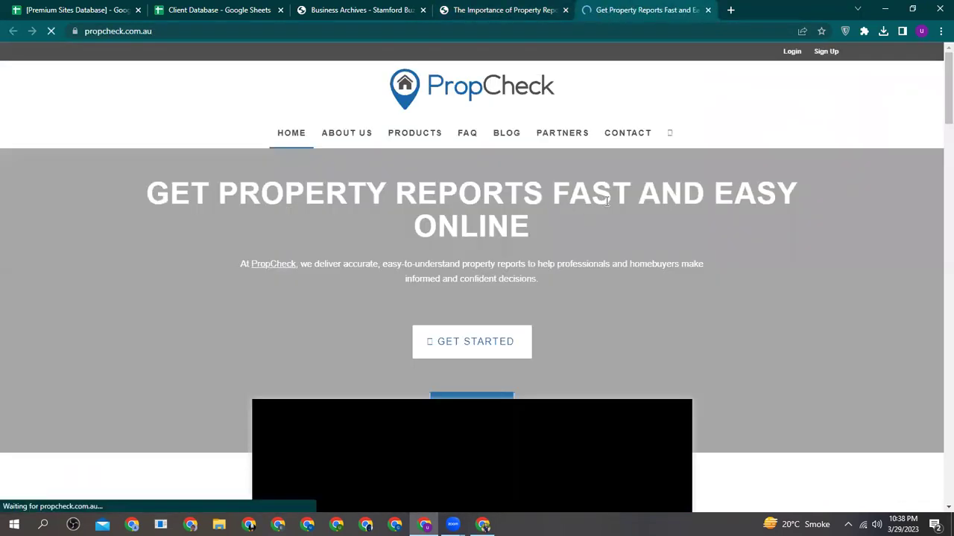
left_click_drag(948, 104, 943, 477)
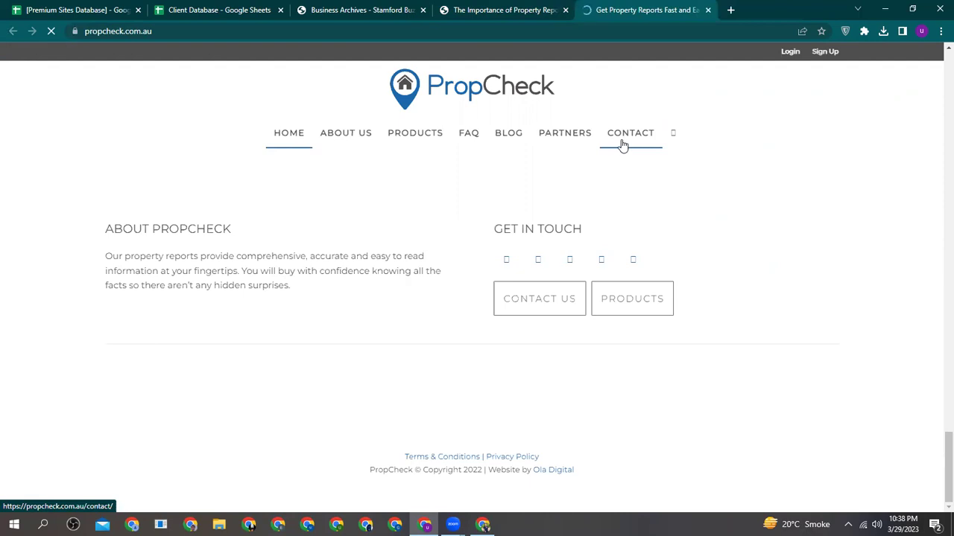
left_click(707, 10)
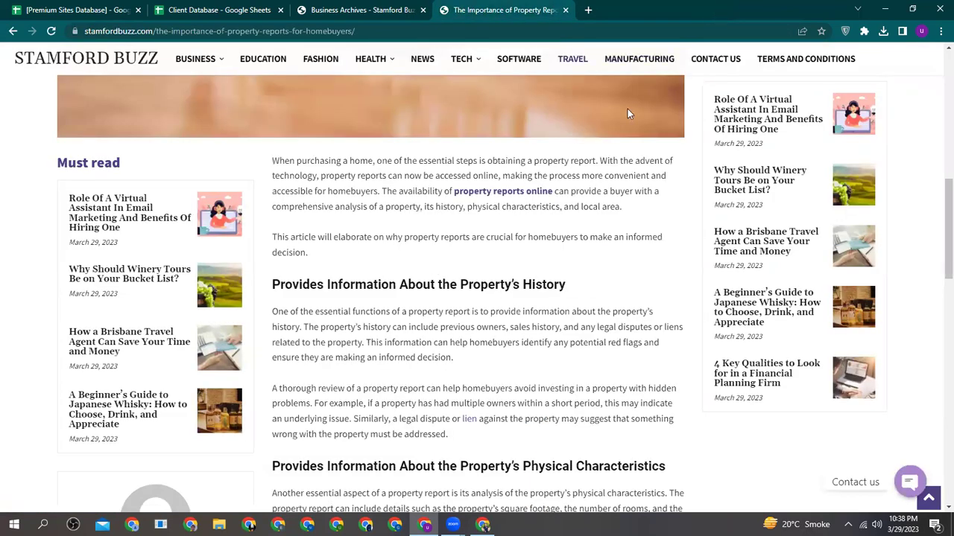
- Open "A Beginner's Guide to Japanese Whisky", open its "japanese whisky" link in a new tab, and close the article
left_click(757, 302)
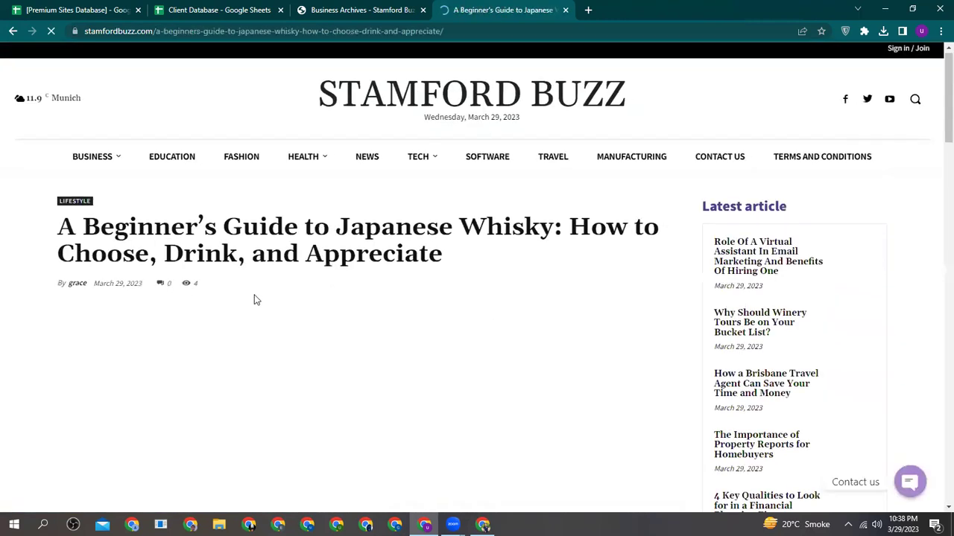
scroll(258, 295, "down", 5)
scroll(262, 294, "down", 3)
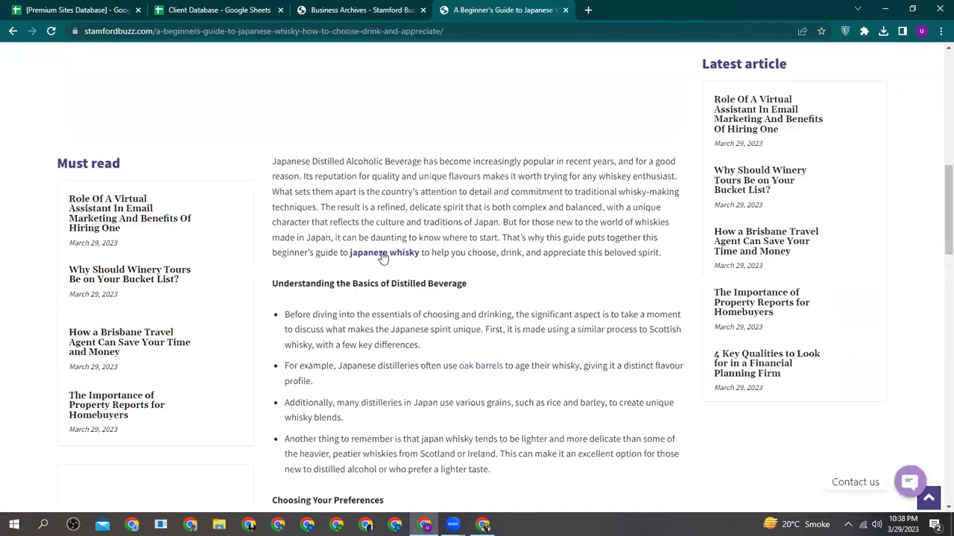
right_click(383, 254)
left_click(402, 264)
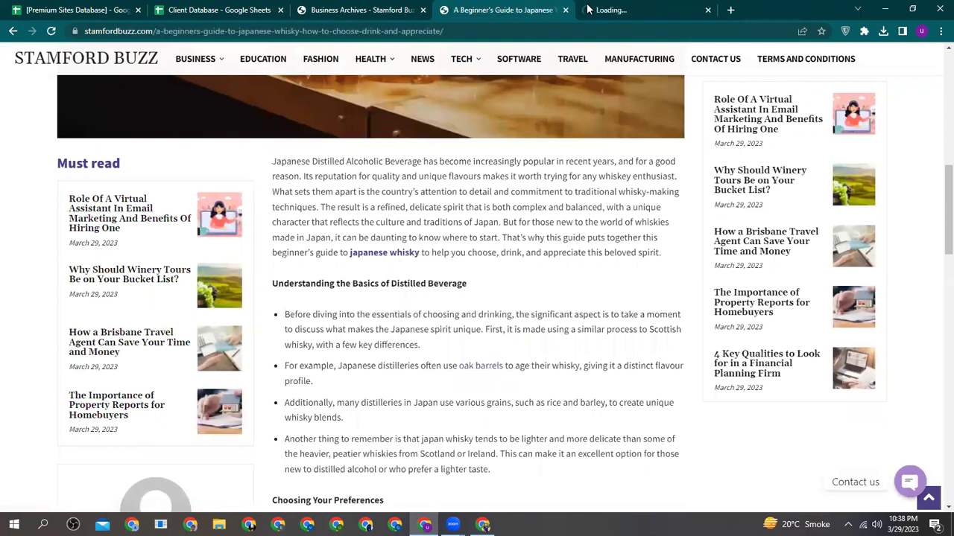
left_click(565, 10)
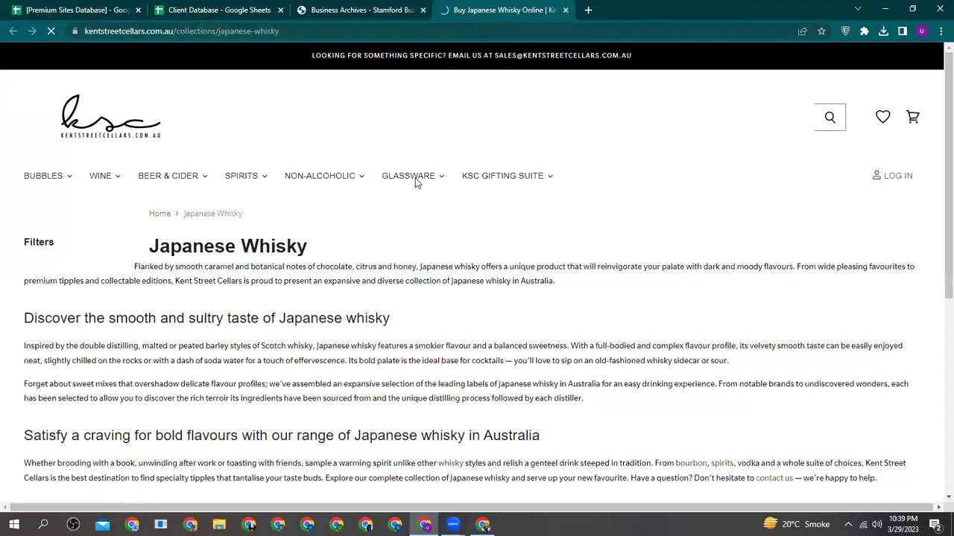
- Look through the Kent Street Cellars Japanese whisky collection page and close the site
scroll(397, 356, "down", 5)
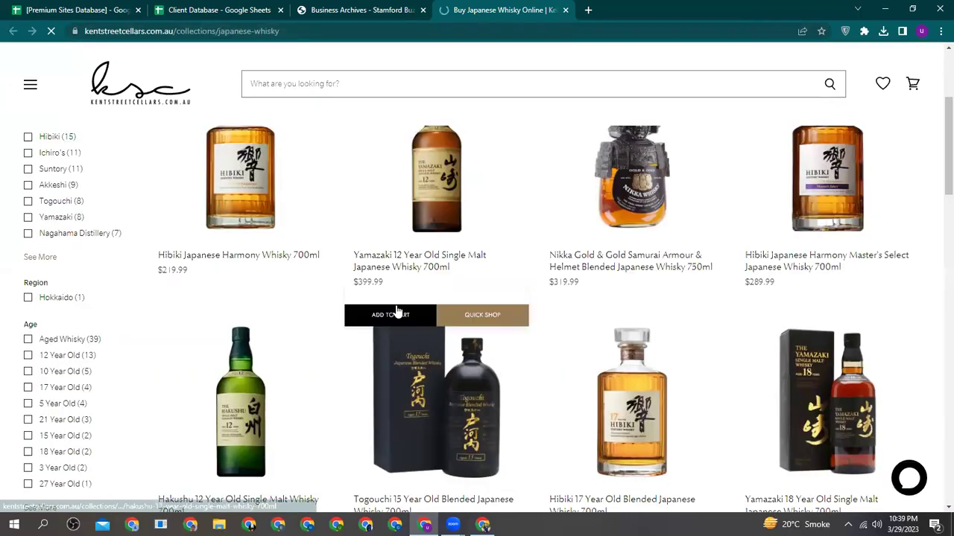
scroll(374, 353, "up", 1)
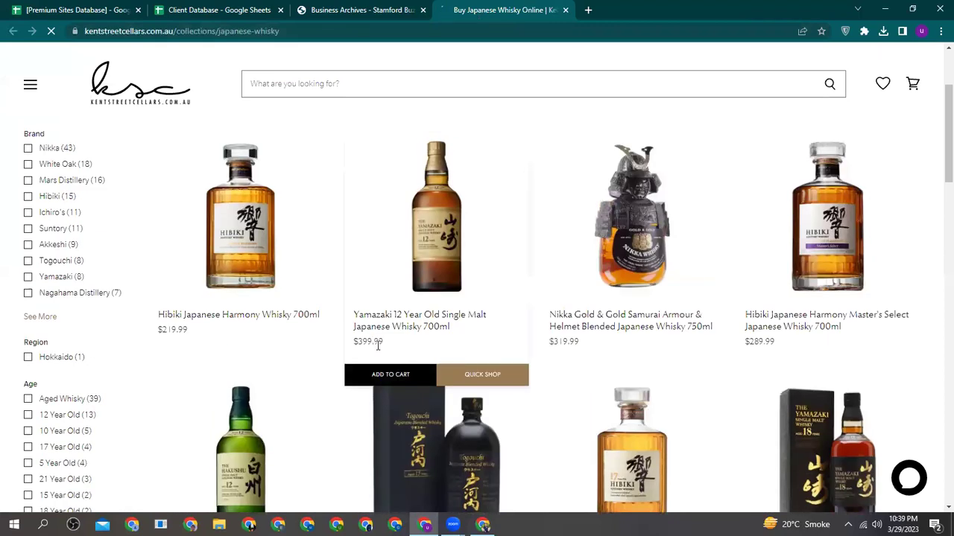
left_click_drag(381, 344, 351, 347)
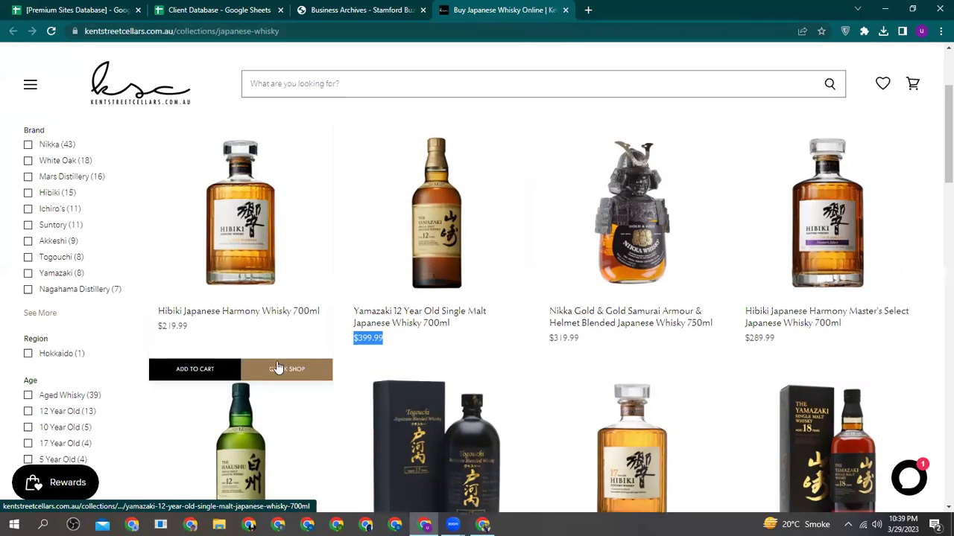
scroll(277, 367, "down", 2)
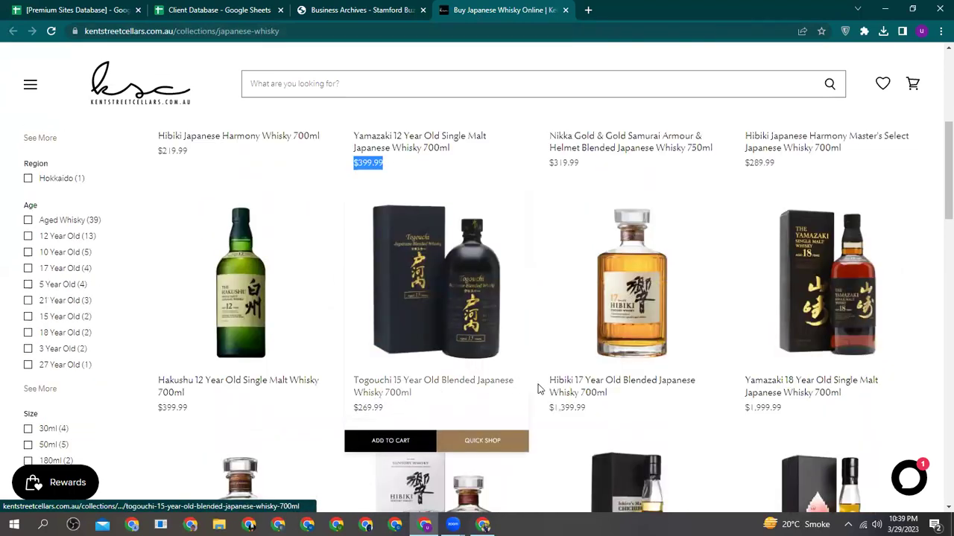
scroll(538, 388, "down", 2)
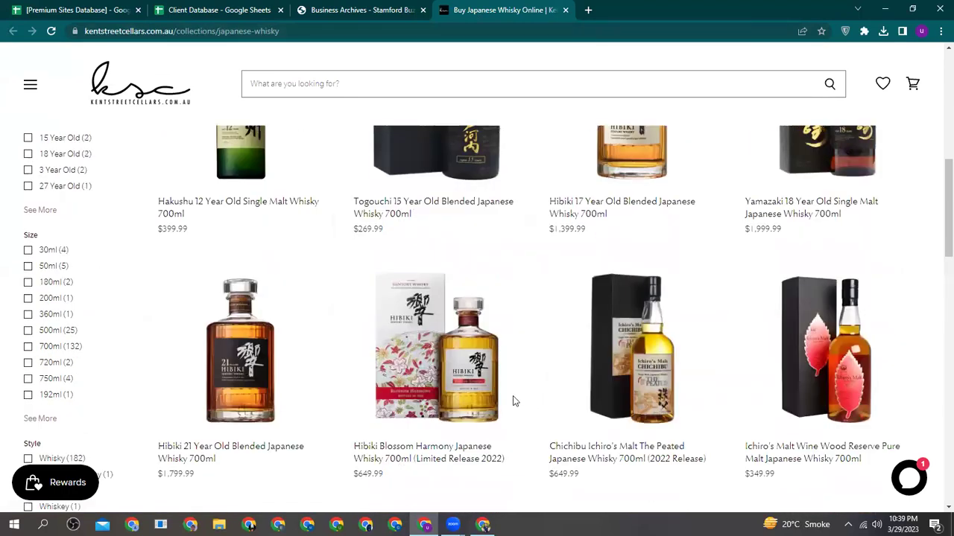
scroll(429, 398, "down", 3)
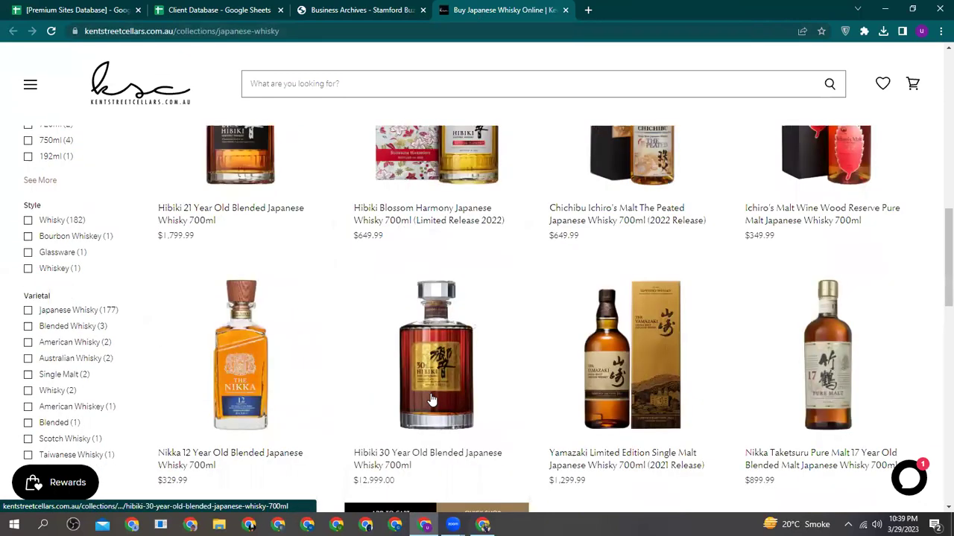
scroll(432, 403, "down", 2)
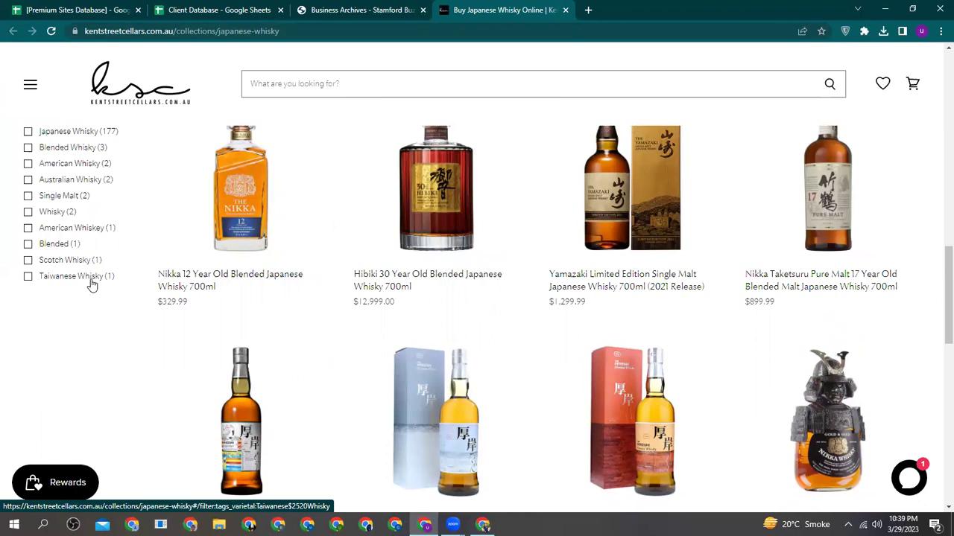
left_click(565, 11)
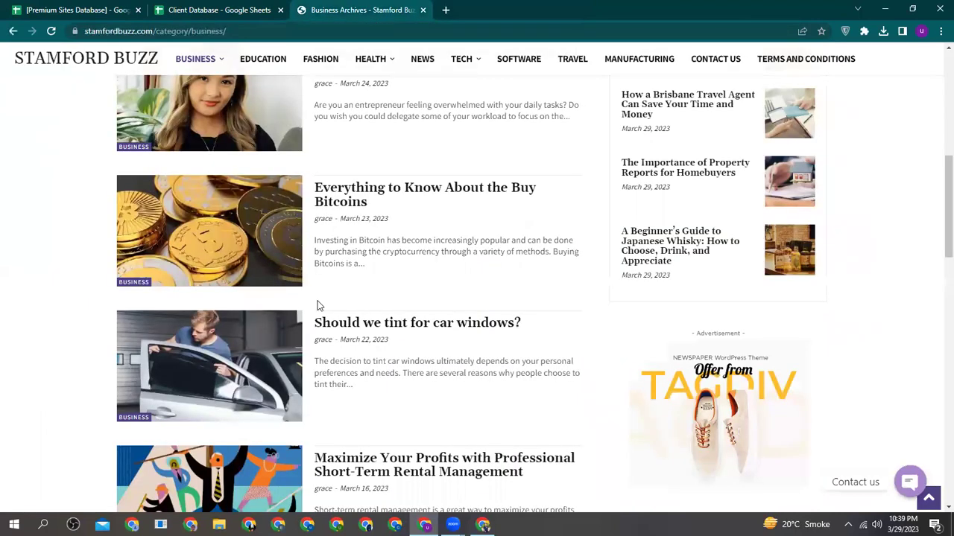
scroll(317, 306, "down", 5)
left_click(338, 239)
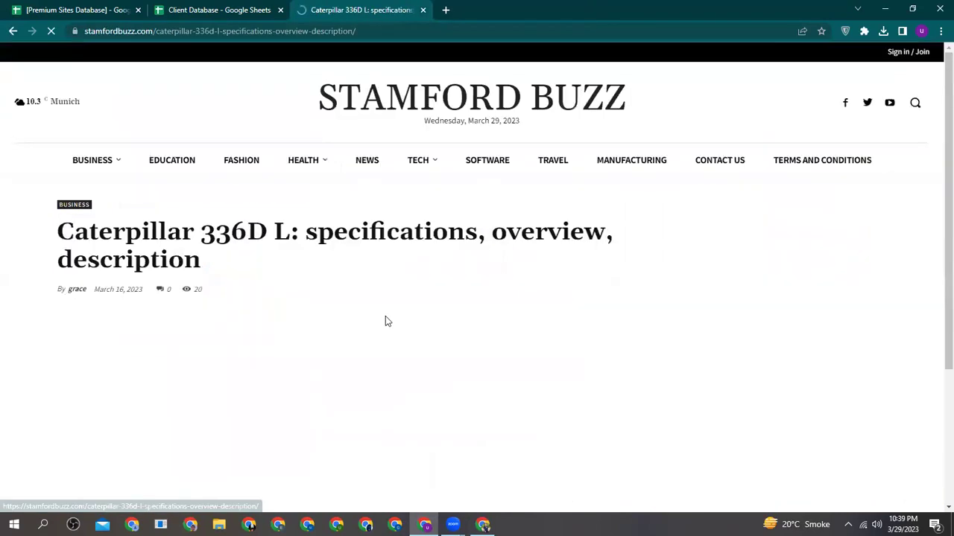
left_click(13, 32)
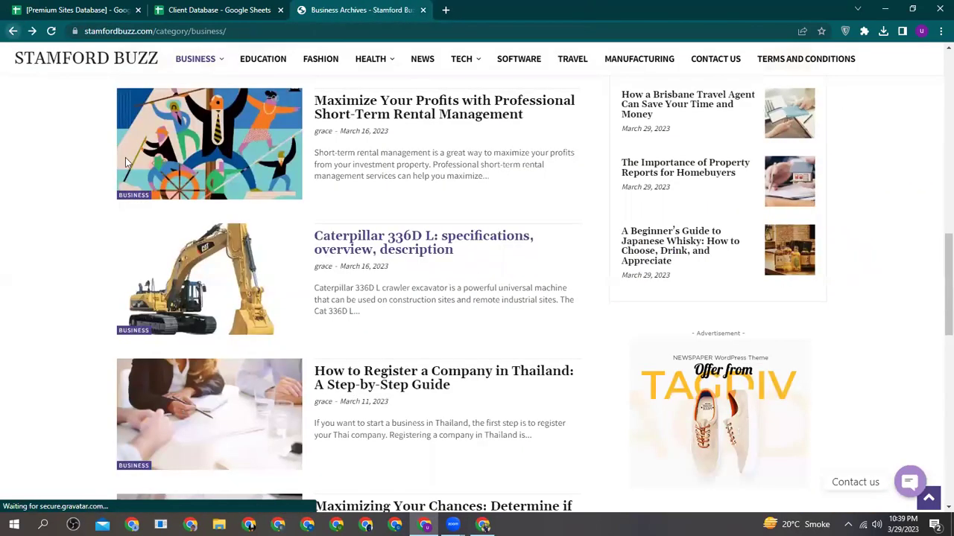
- Open the Caterpillar 336D L, Thailand company registration, SSDI claim, wholesale clothing and enterprise SEO agency articles in new tabs
scroll(390, 302, "down", 3)
scroll(372, 223, "up", 2)
middle_click(363, 182)
scroll(365, 269, "down", 2)
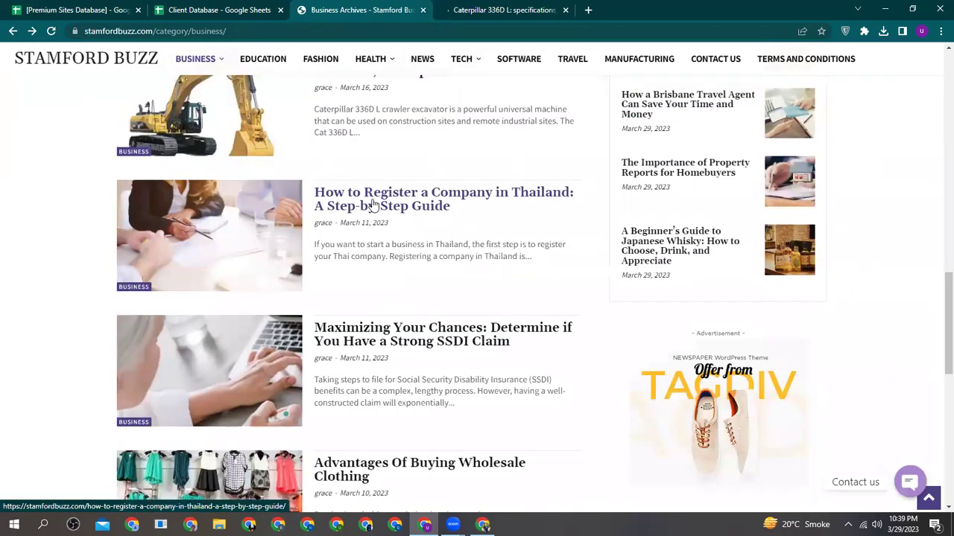
middle_click(372, 205)
scroll(377, 205, "down", 3)
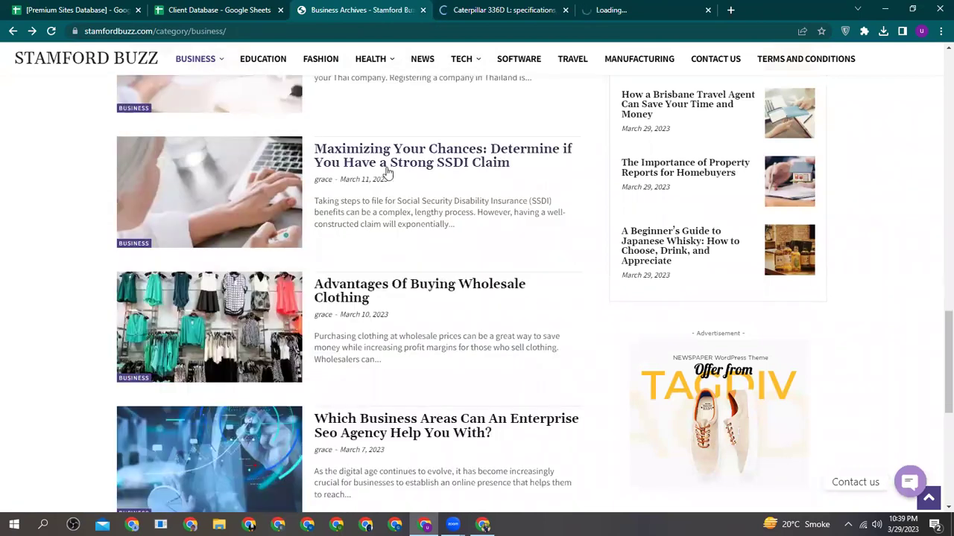
middle_click(384, 161)
scroll(358, 243, "down", 1)
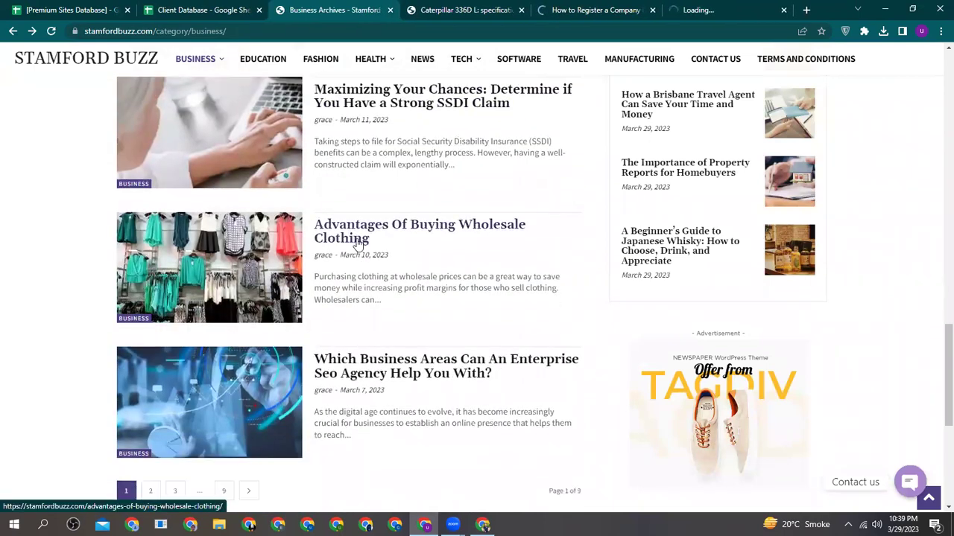
middle_click(359, 238)
scroll(372, 224, "down", 3)
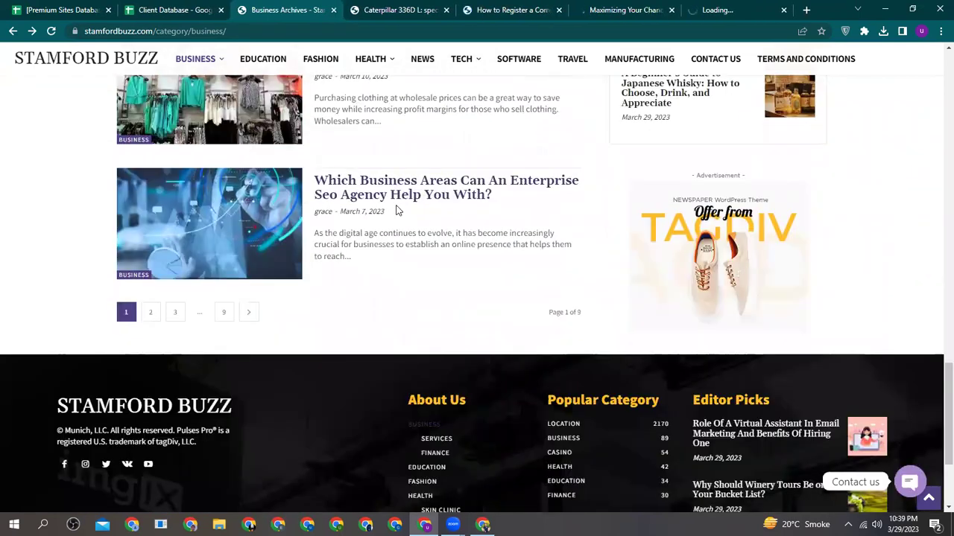
middle_click(395, 199)
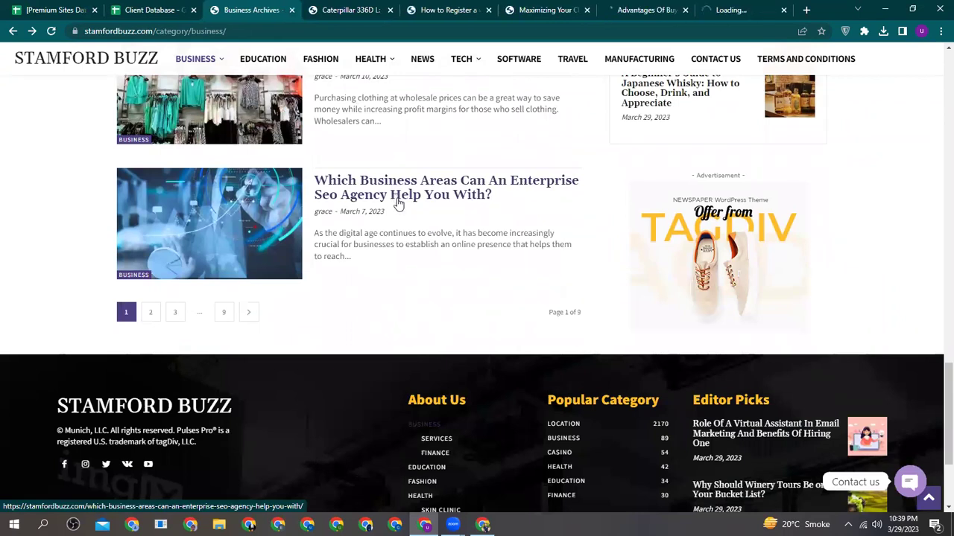
- Search the Caterpillar 336D L article for outbound links and open its "Aftermarket Caterpillar parts" link in a new tab
left_click(345, 6)
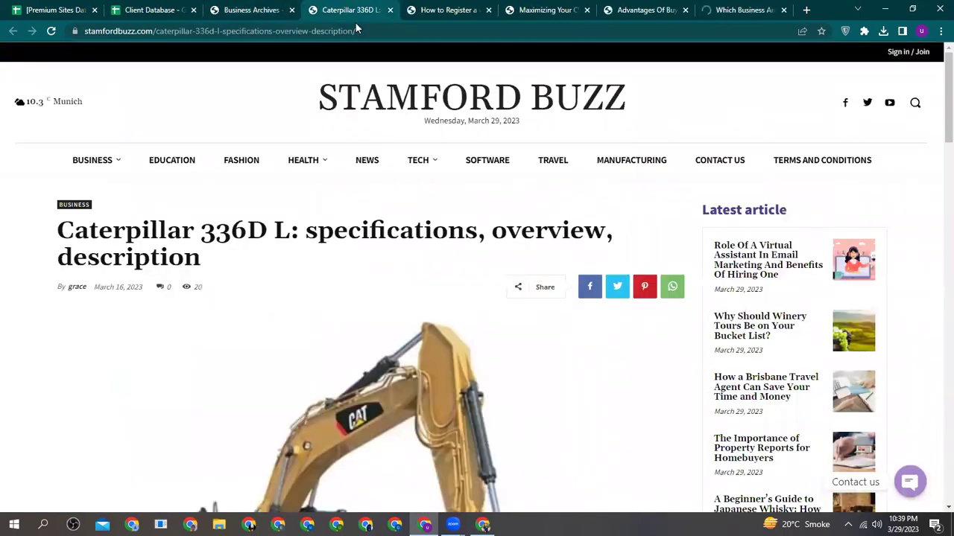
key("ctrl+shift+Tab")
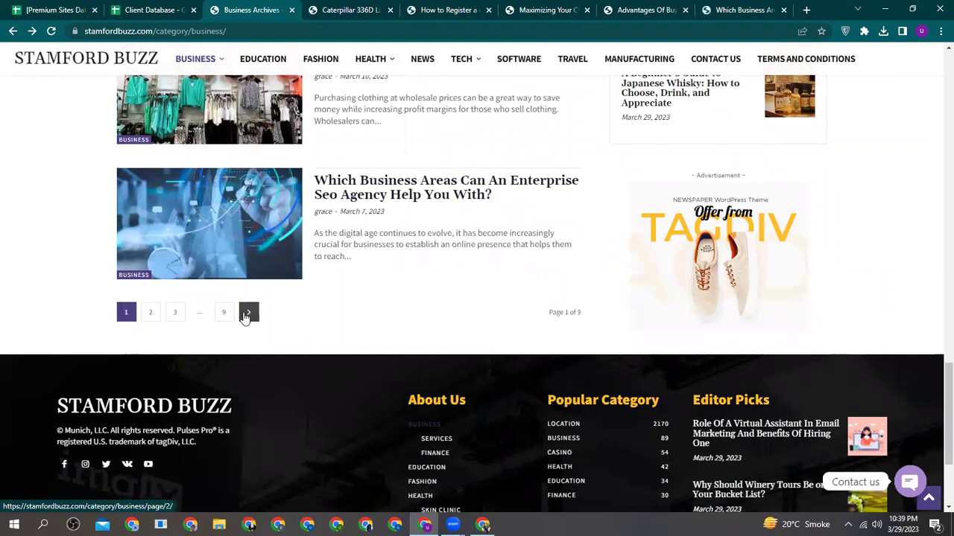
left_click(368, 9)
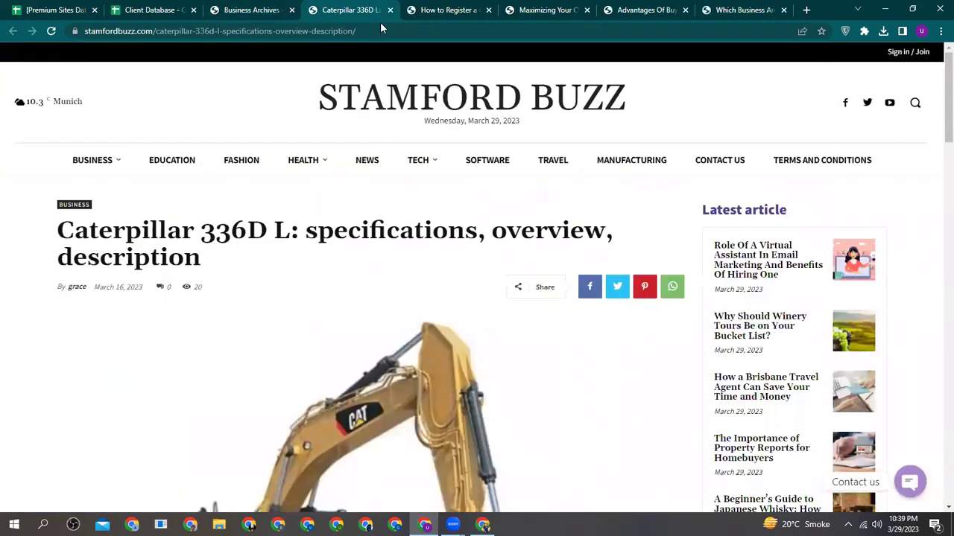
scroll(245, 348, "down", 10)
scroll(373, 341, "up", 3)
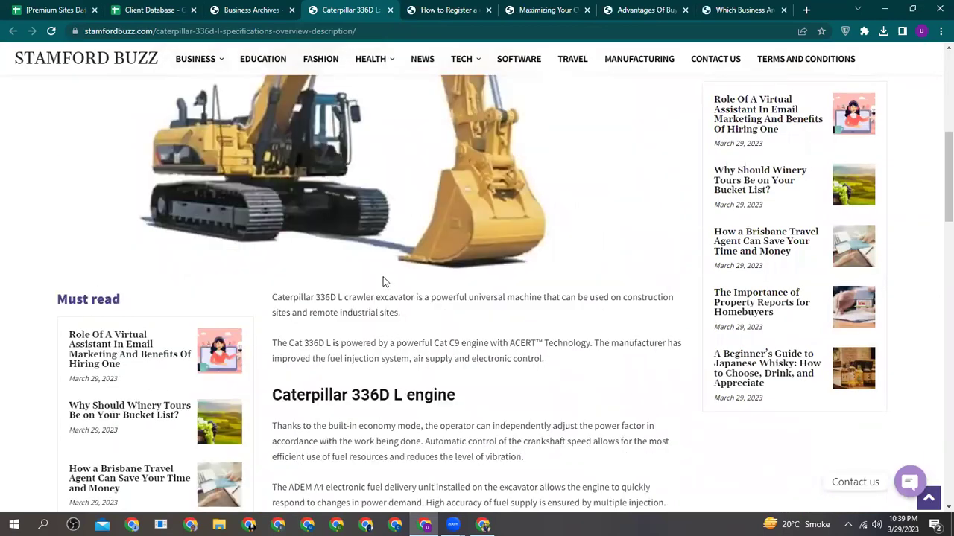
scroll(439, 318, "down", 5)
scroll(488, 326, "up", 2)
scroll(488, 326, "down", 8)
scroll(440, 365, "down", 2)
scroll(484, 377, "up", 3)
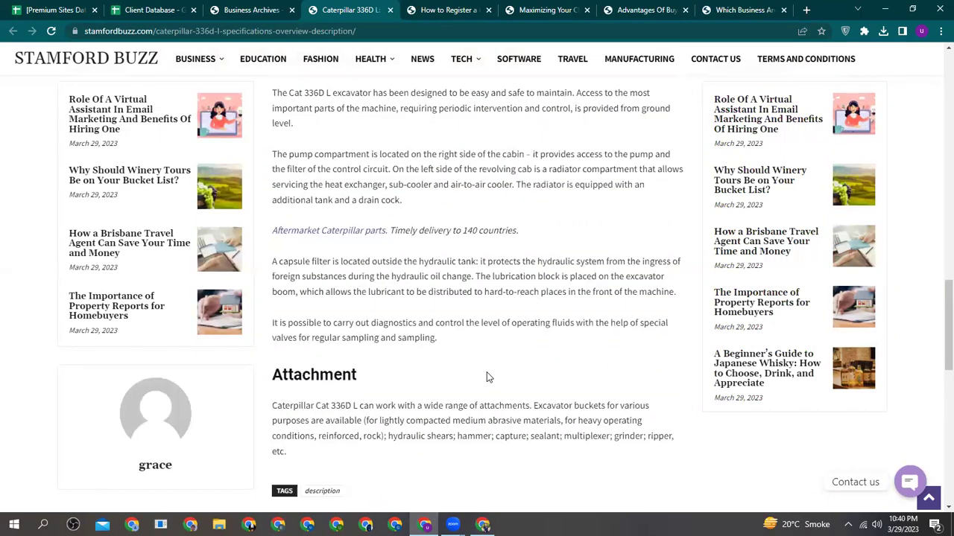
scroll(376, 393, "up", 2)
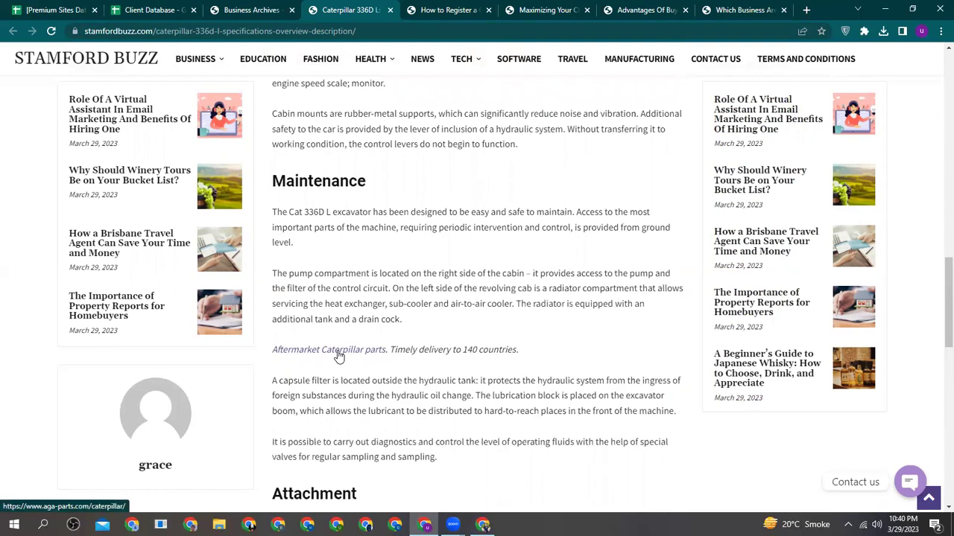
right_click(339, 355)
left_click(391, 362)
- Recheck the Caterpillar 336D L article for any other outbound links
scroll(434, 363, "up", 5)
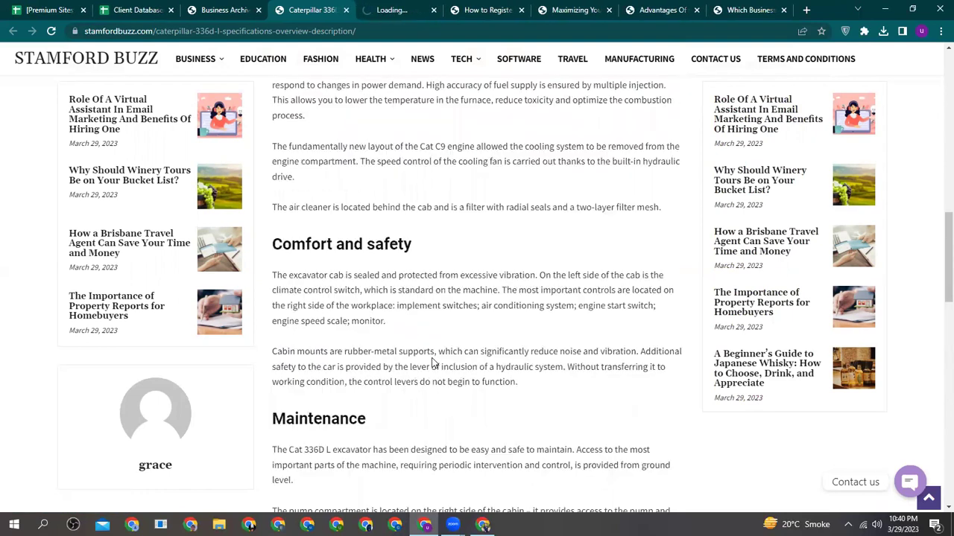
scroll(434, 366, "down", 4)
scroll(436, 365, "up", 6)
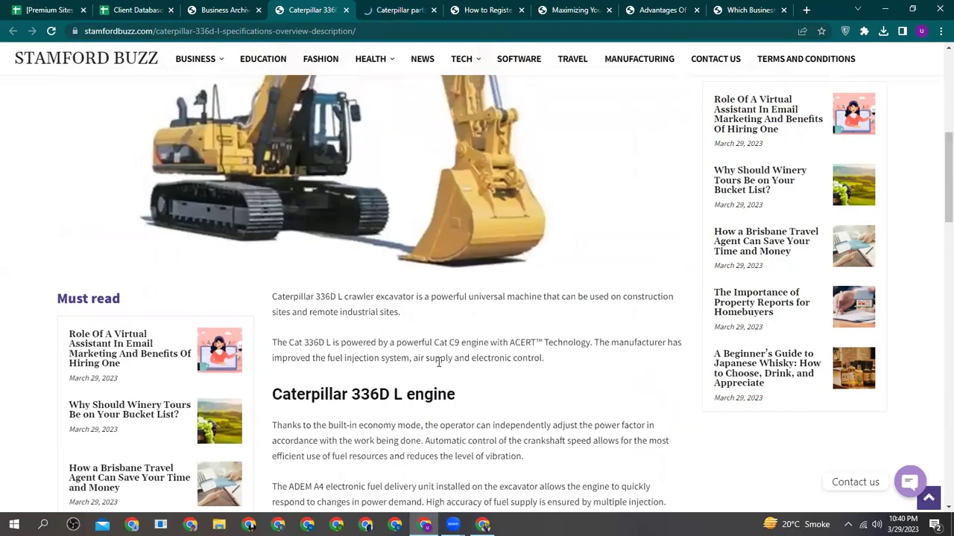
scroll(439, 365, "down", 10)
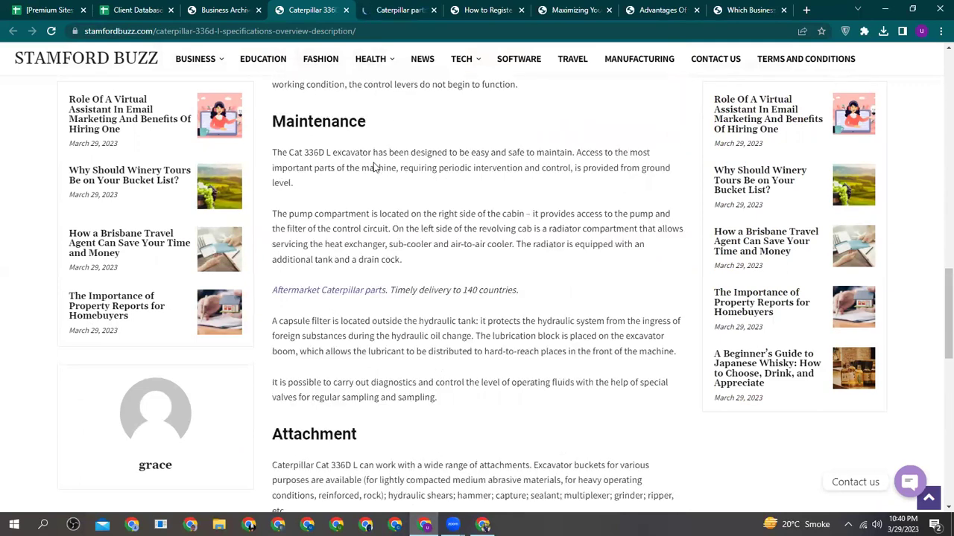
- Look over the AGA Parts Caterpillar page and open the site's contact page
key("ctrl+Tab")
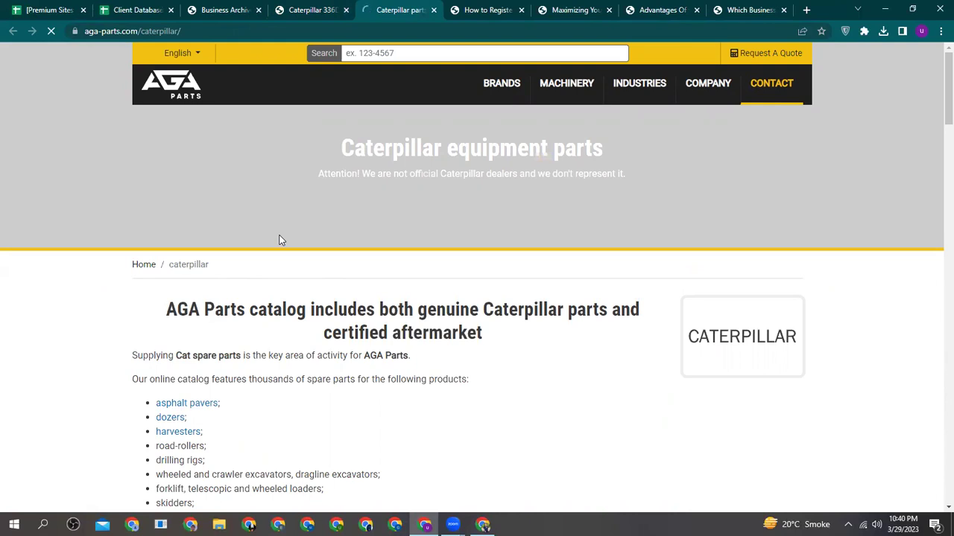
scroll(281, 239, "down", 5)
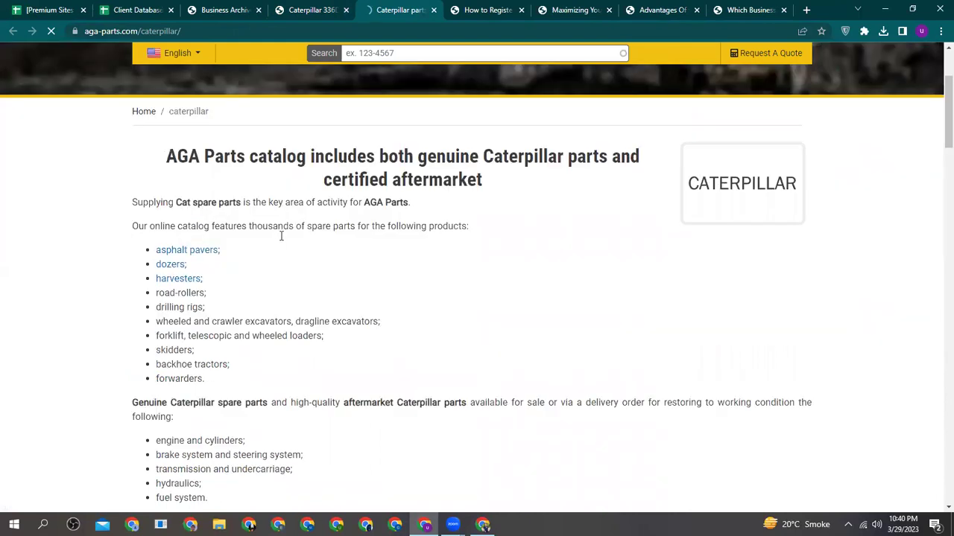
scroll(283, 239, "down", 3)
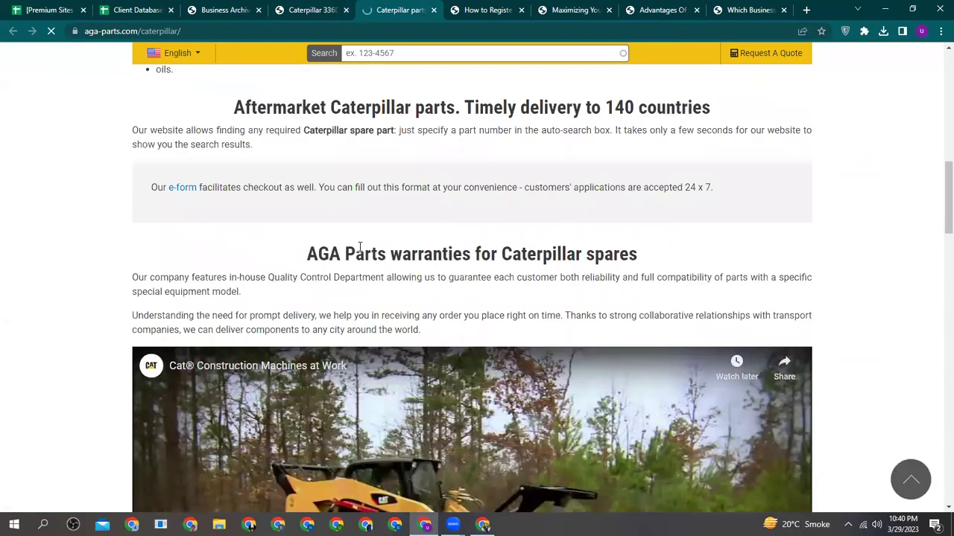
scroll(365, 246, "up", 6)
scroll(372, 246, "up", 2)
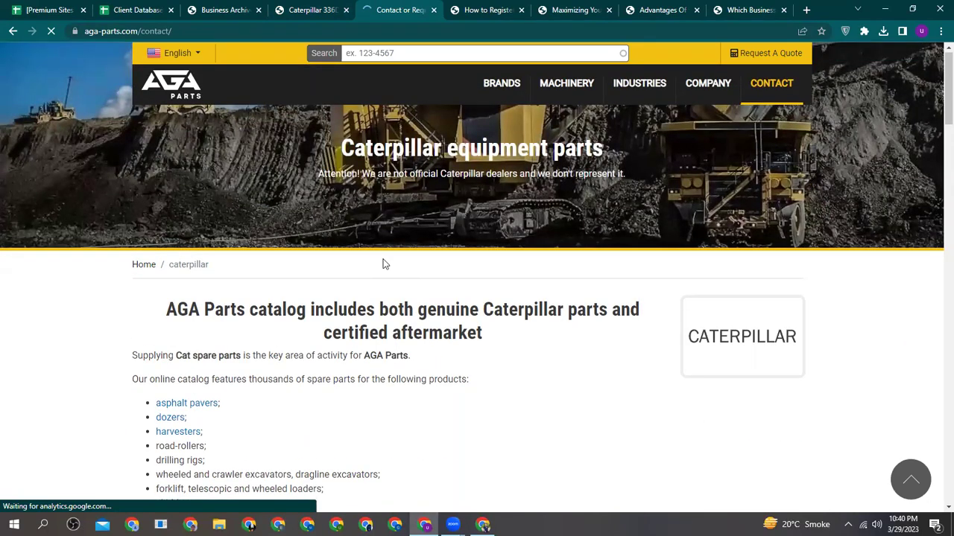
- Examine the AGA Parts contact page for suitable e-mail addresses among the team contacts and department managers
scroll(471, 284, "down", 2)
scroll(447, 281, "up", 1)
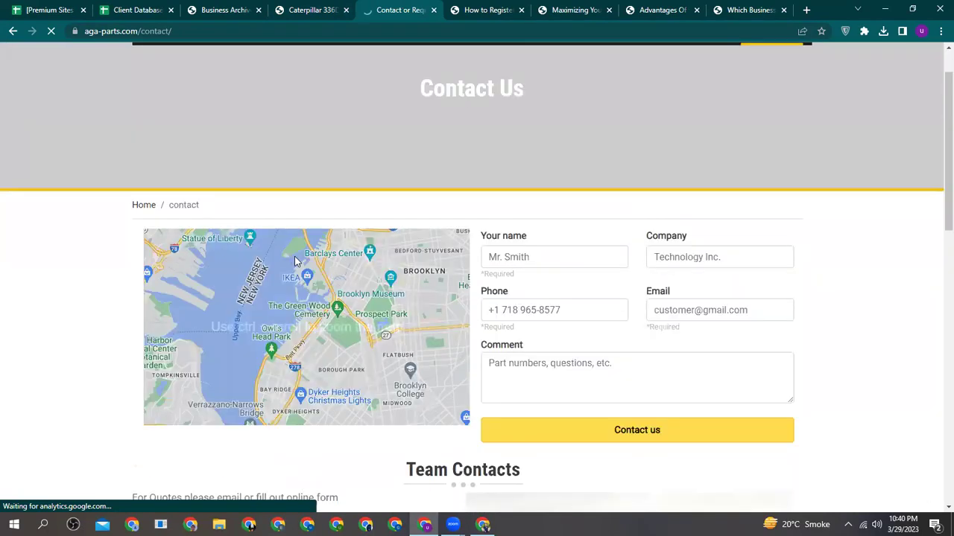
scroll(355, 277, "down", 3)
scroll(313, 264, "down", 1)
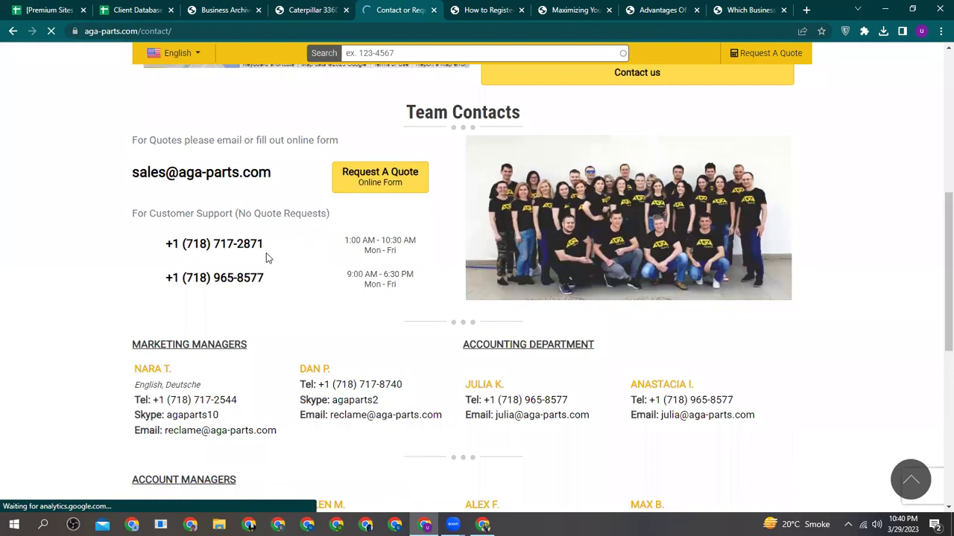
scroll(265, 261, "down", 2)
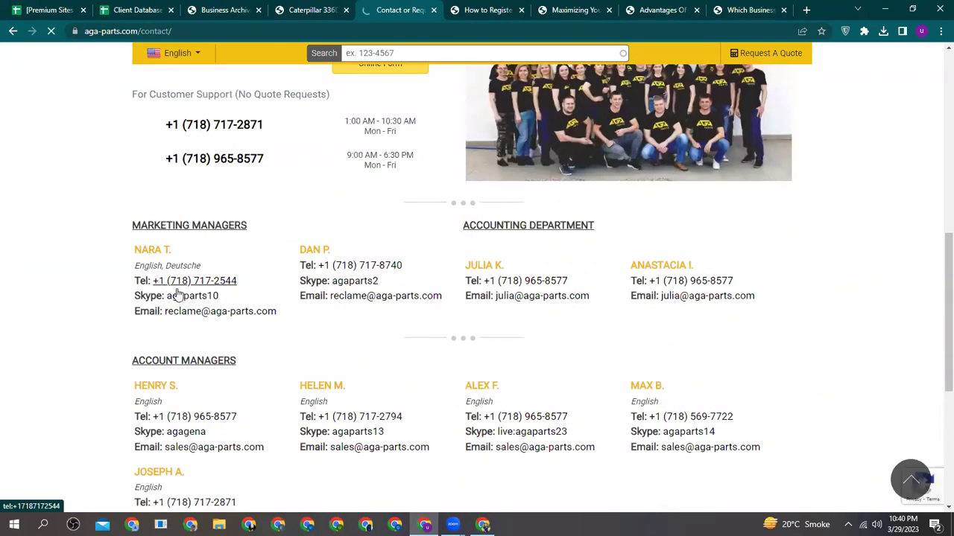
scroll(623, 298, "down", 2)
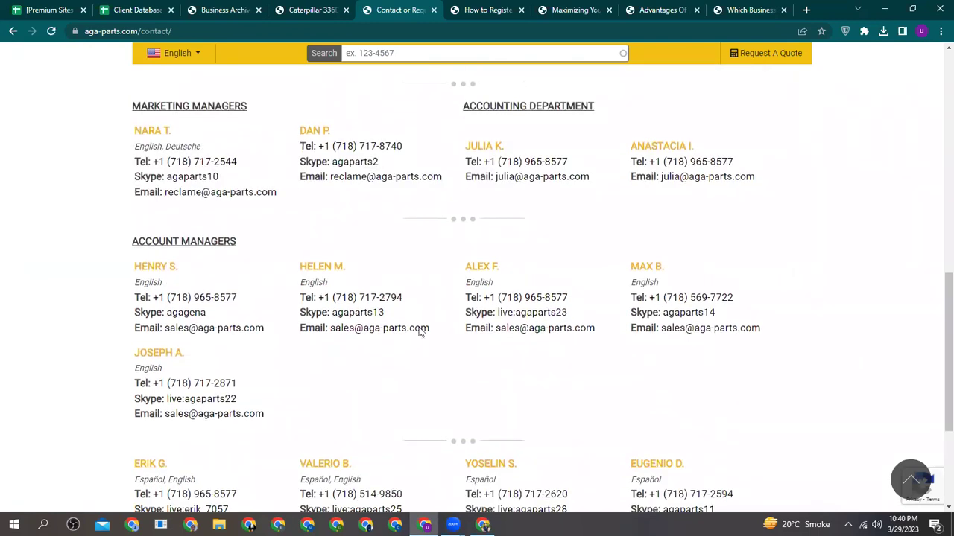
scroll(199, 290, "down", 1)
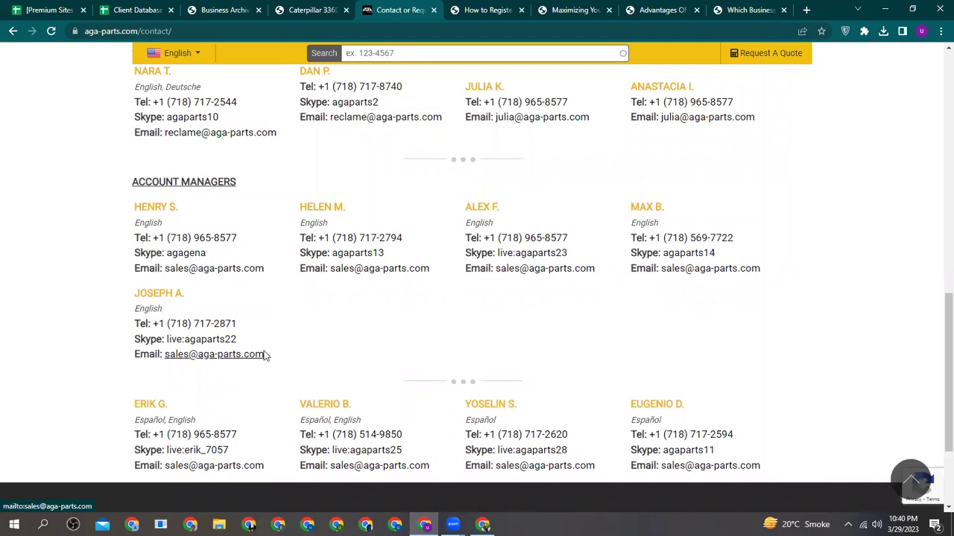
scroll(253, 342, "down", 1)
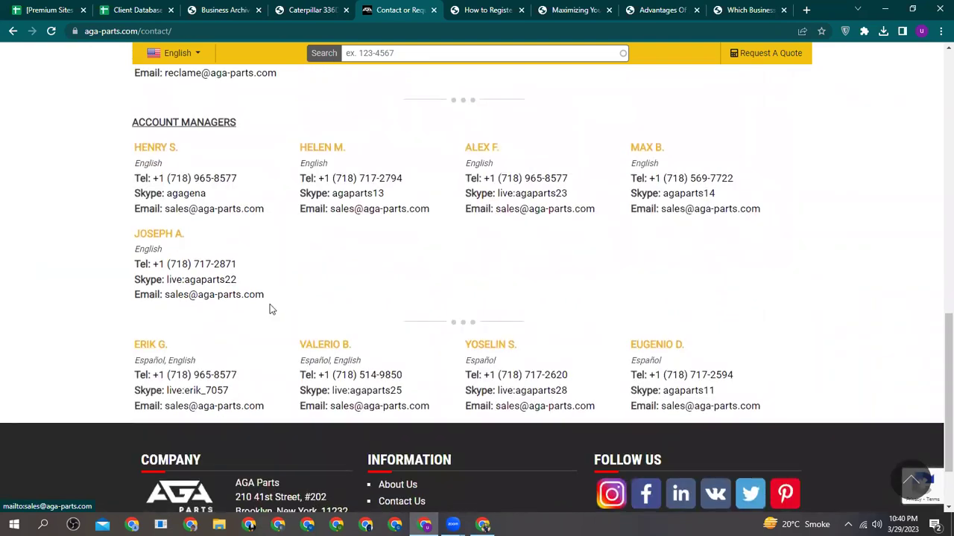
left_click(137, 31)
left_click_drag(84, 31, 184, 31)
right_click(102, 31)
left_click(143, 110)
left_click(146, 9)
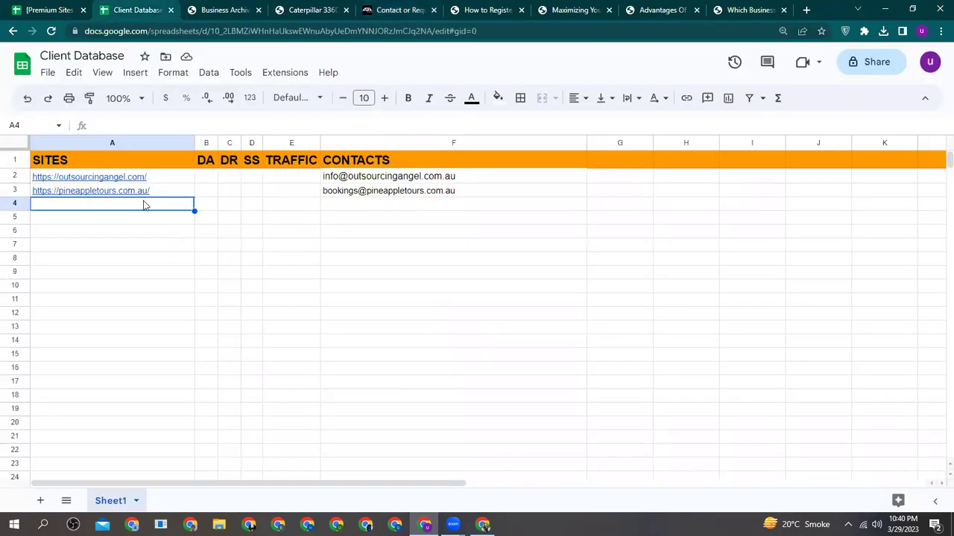
right_click(145, 204)
left_click(178, 153)
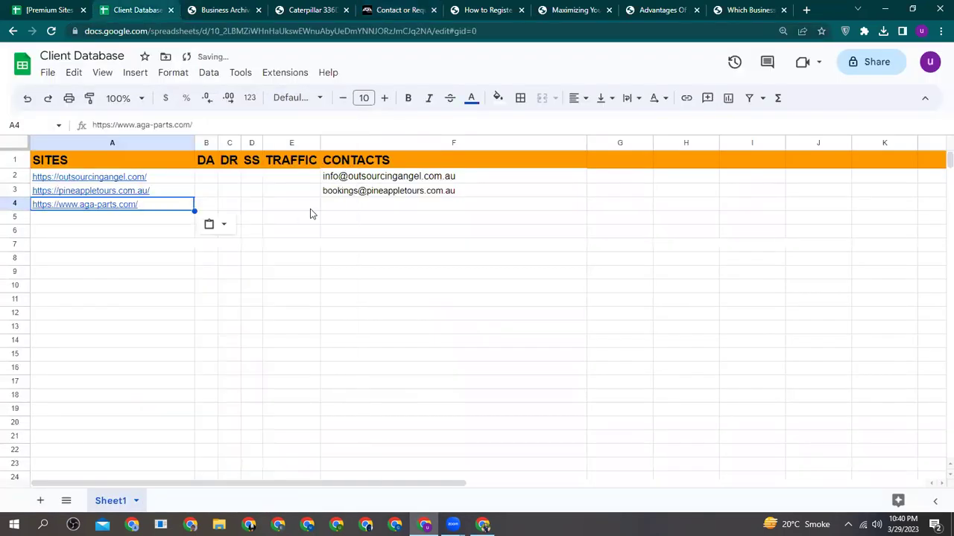
- Copy the sales e-mail address from the AGA Parts account managers into the CONTACTS cell F4 of the Client Database
left_click(365, 196)
left_click(365, 208)
left_click(223, 10)
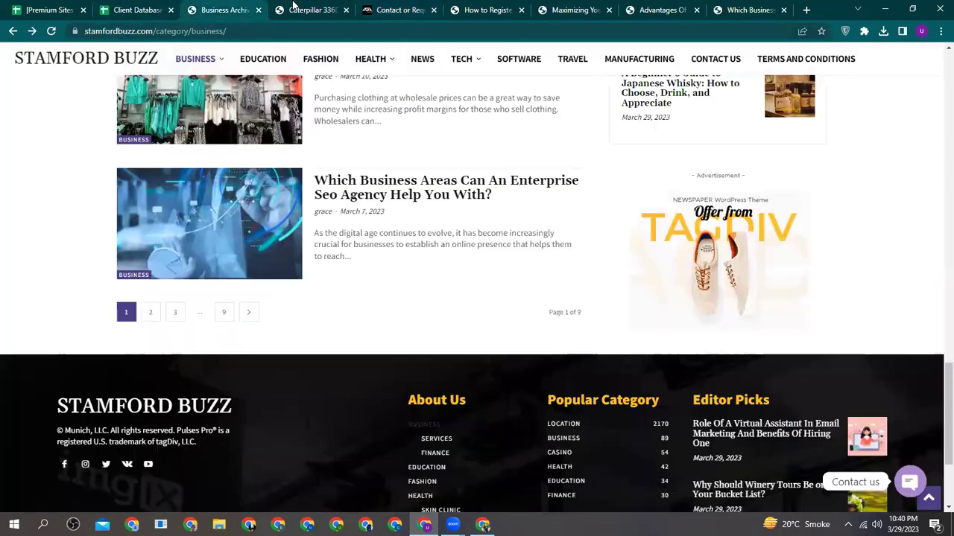
left_click(308, 8)
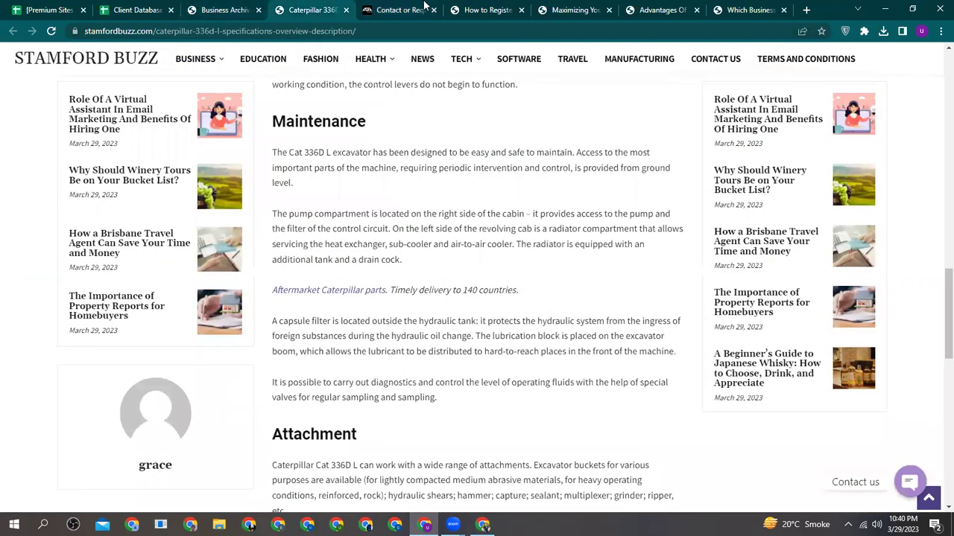
left_click(424, 7)
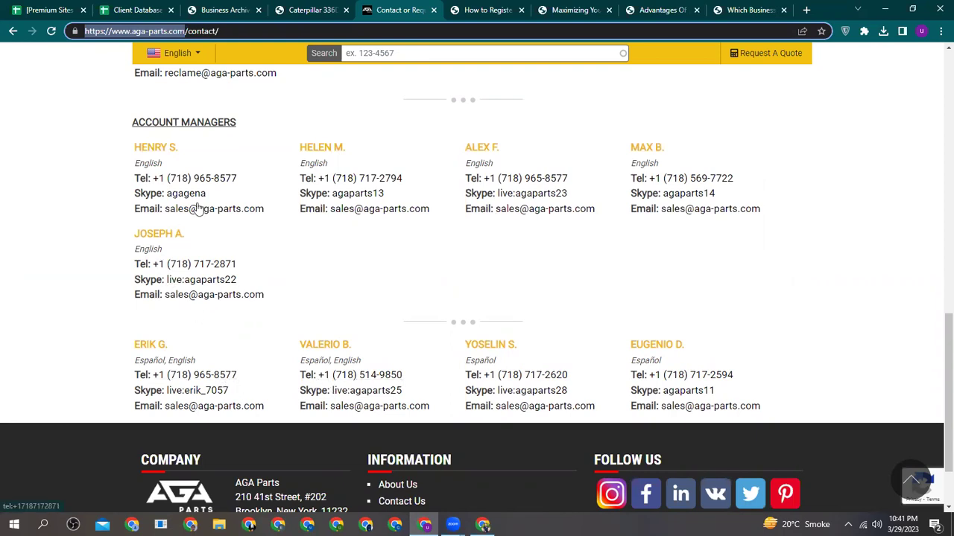
right_click(254, 214)
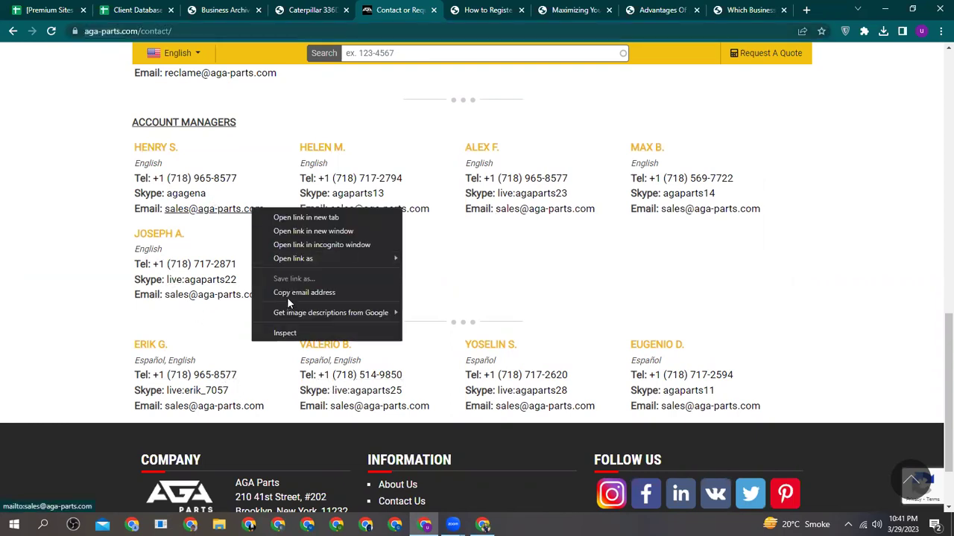
left_click(287, 295)
left_click(130, 10)
right_click(347, 206)
left_click(383, 152)
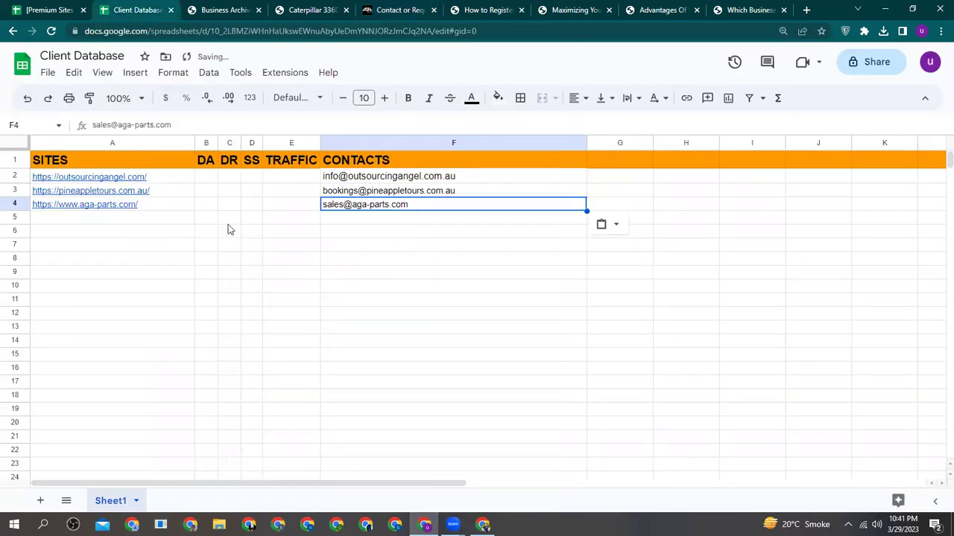
- Close the AGA Parts contact page and open the Thailand registration article's "register your Thai company" link in a new tab
left_click(310, 10)
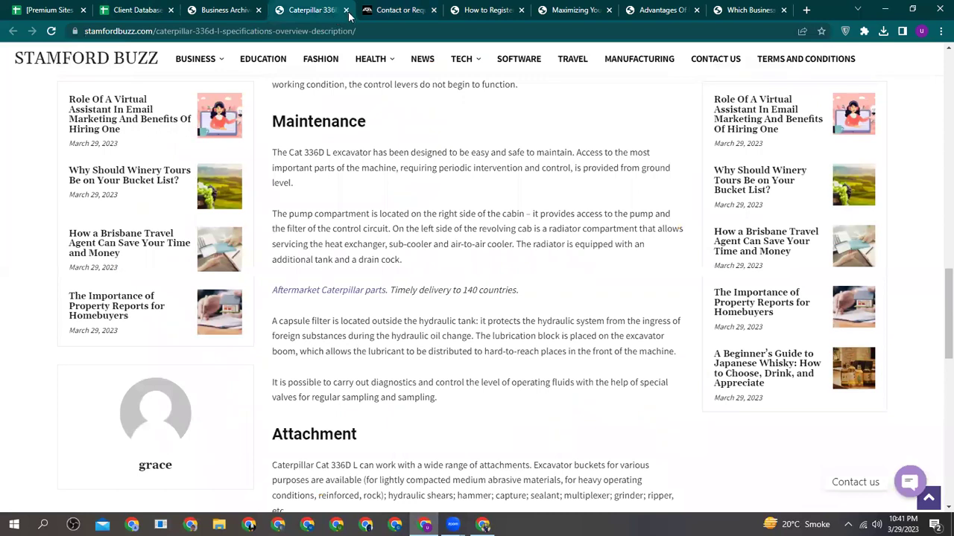
left_click(406, 9)
left_click(432, 10)
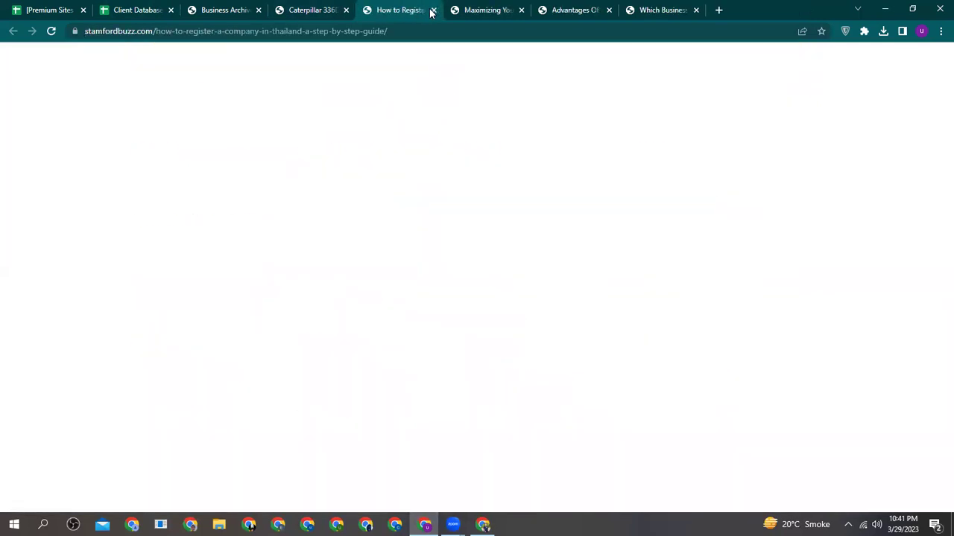
scroll(271, 338, "down", 7)
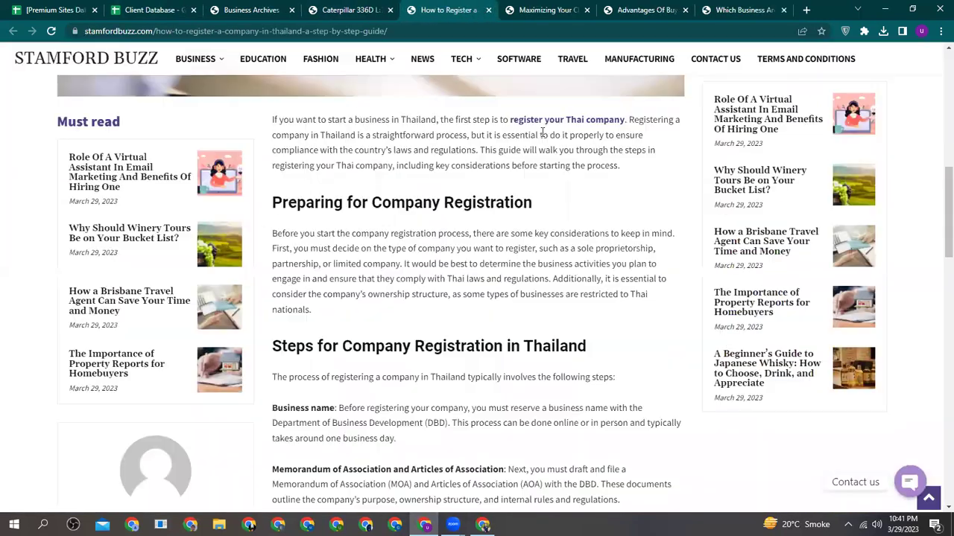
right_click(546, 125)
left_click(555, 130)
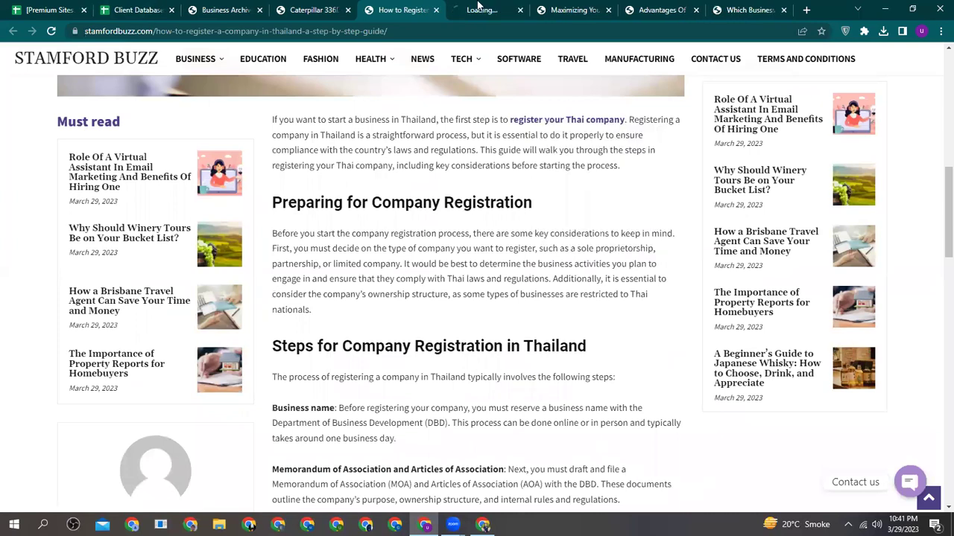
- Close all the open Stamford Buzz article tabs, keeping the Business archive and the btisolutions.co company registration page
left_click(436, 10)
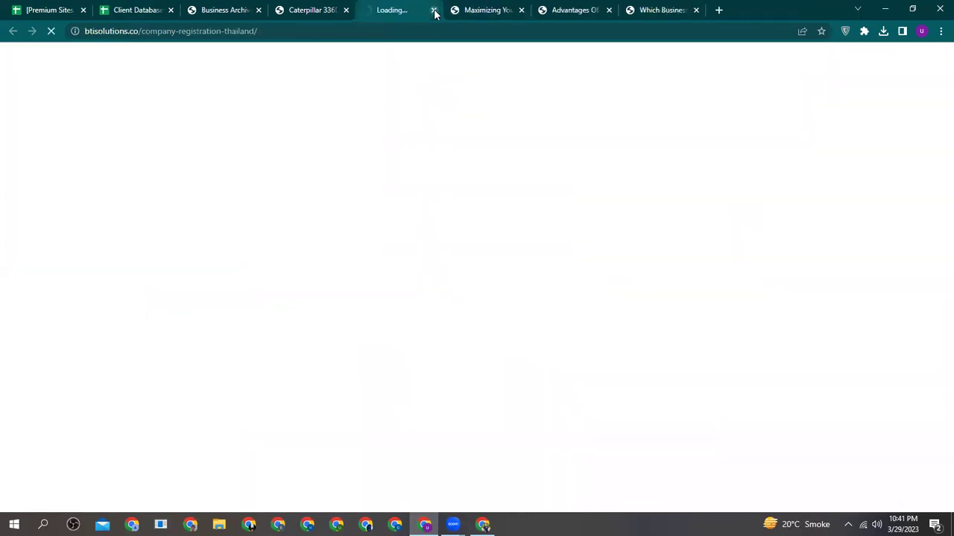
left_click(514, 9)
left_click(521, 10)
left_click(521, 9)
left_click(522, 14)
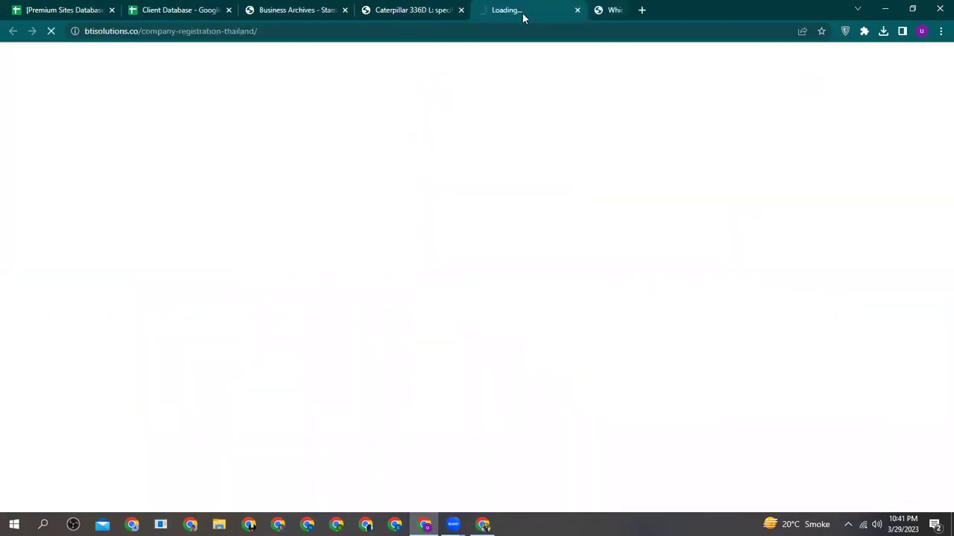
left_click(565, 9)
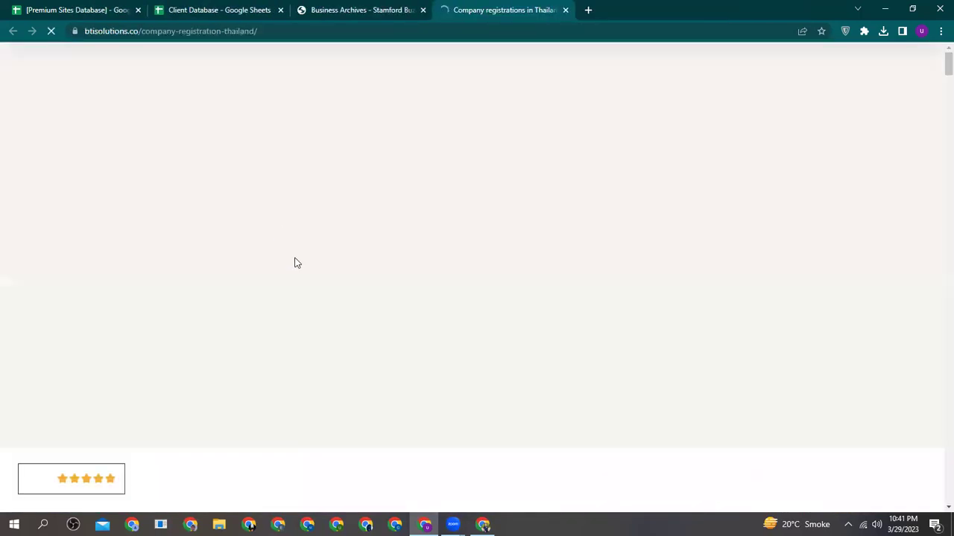
- Look through the btisolutions.co company registration page for contact details and close the page
scroll(294, 263, "down", 5)
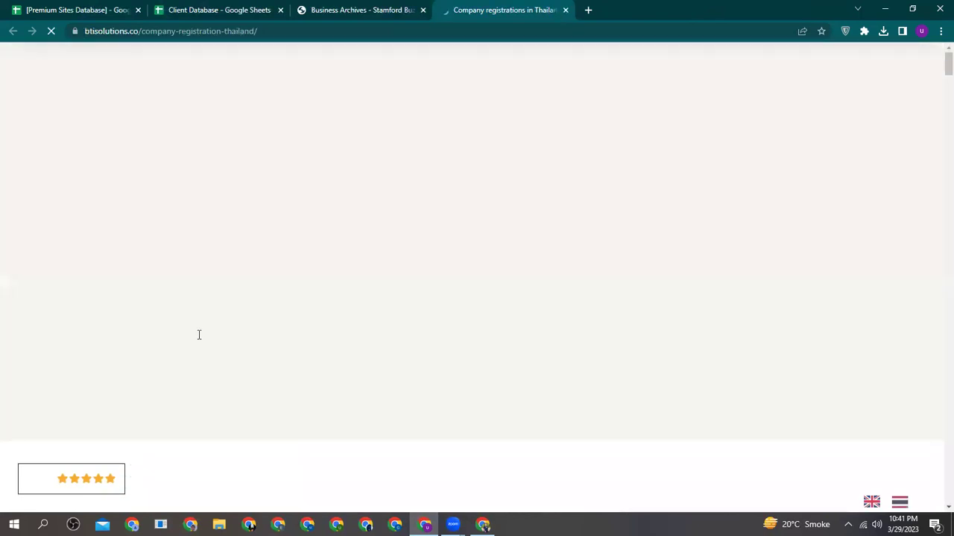
scroll(228, 346, "down", 10)
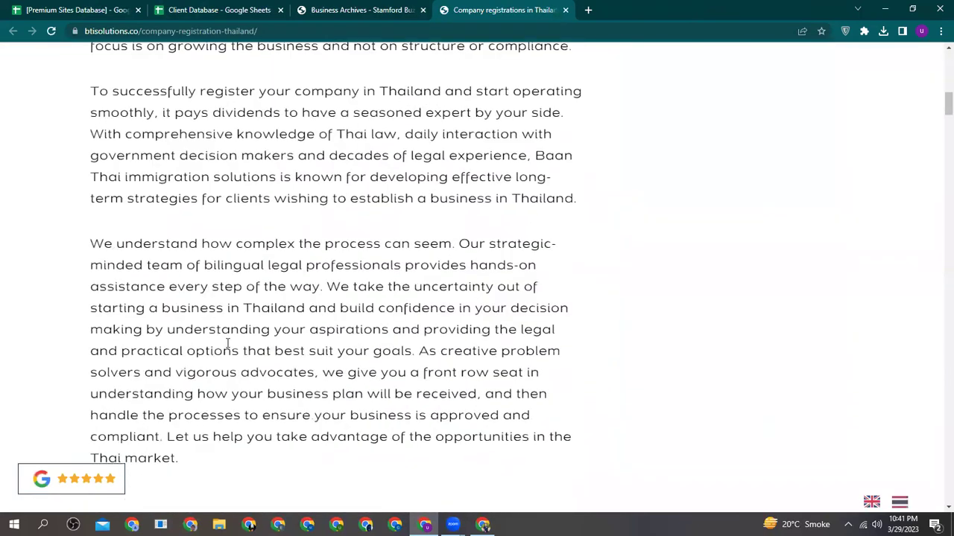
scroll(228, 347, "down", 12)
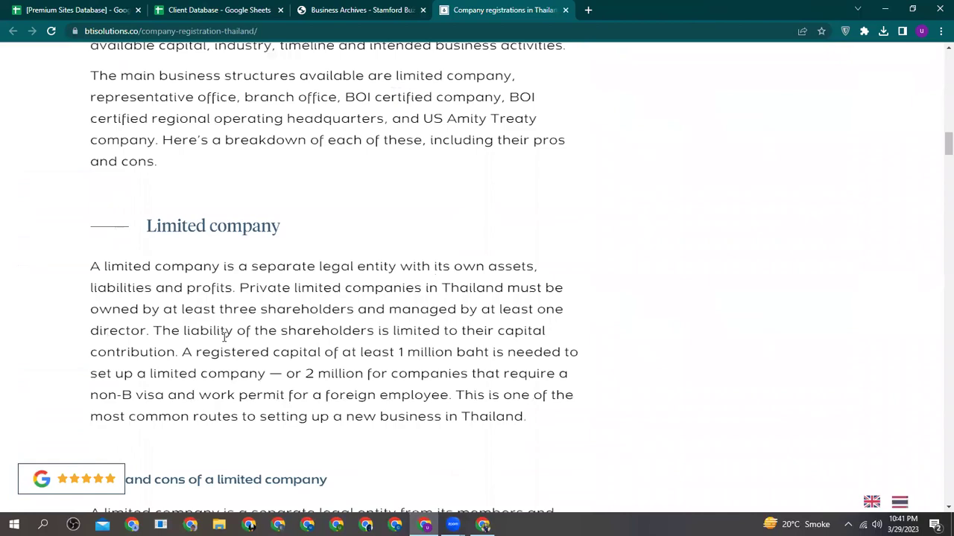
scroll(223, 344, "down", 8)
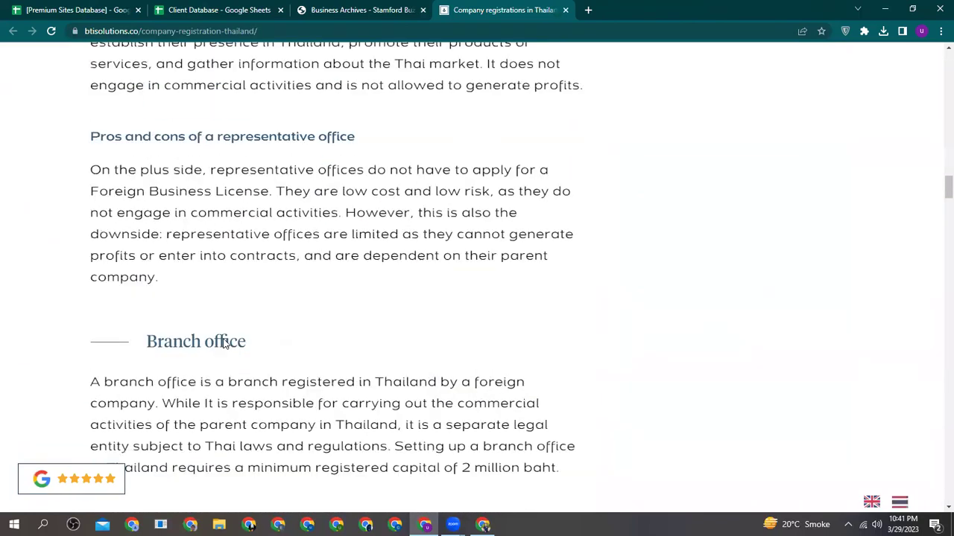
scroll(220, 340, "down", 13)
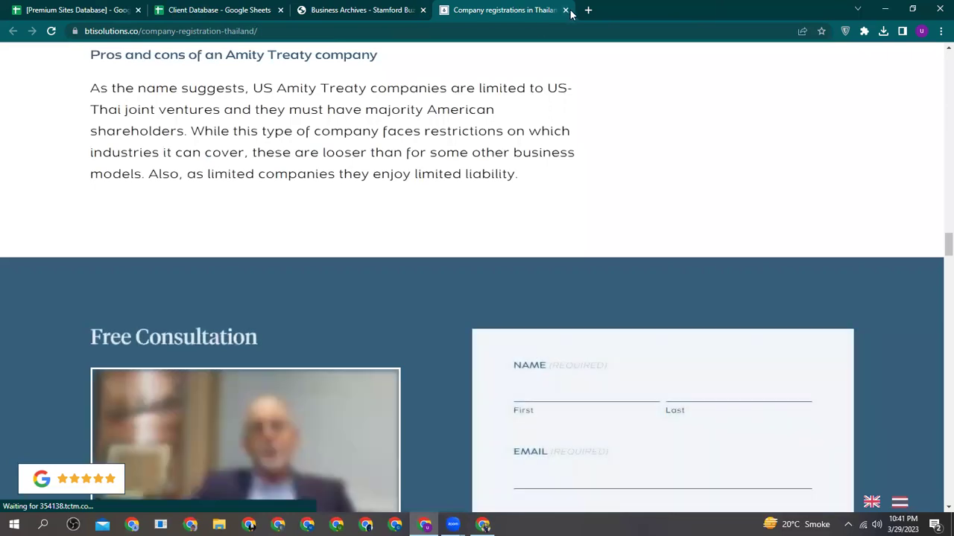
key("ctrl+w")
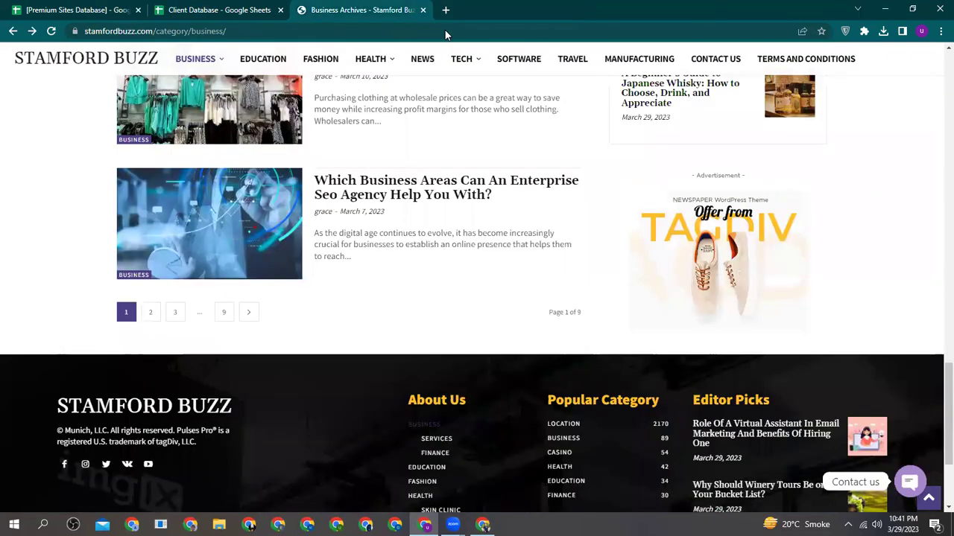
- Open "Which Business Areas Can An Enterprise Seo Agency Help You With?" in a new tab and place it before the Business archive
right_click(339, 194)
left_click(367, 198)
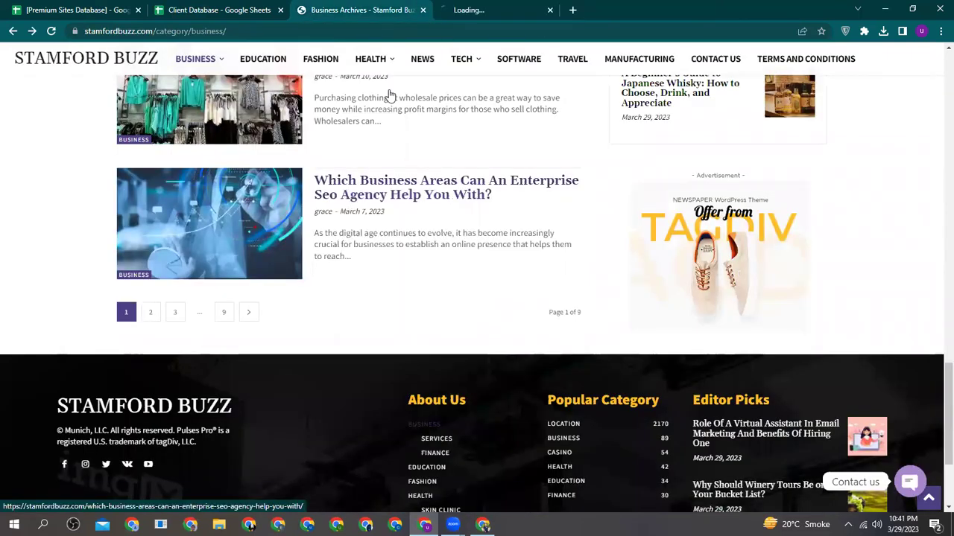
left_click_drag(485, 6, 400, 7)
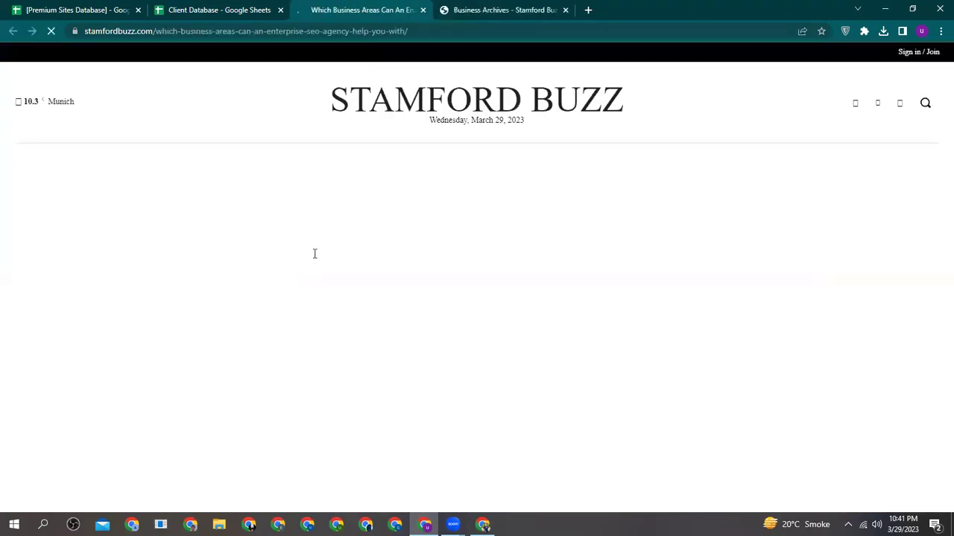
- Search the enterprise SEO agency article for outbound links and open its "Google My Business profile" link in a new tab
scroll(163, 281, "down", 10)
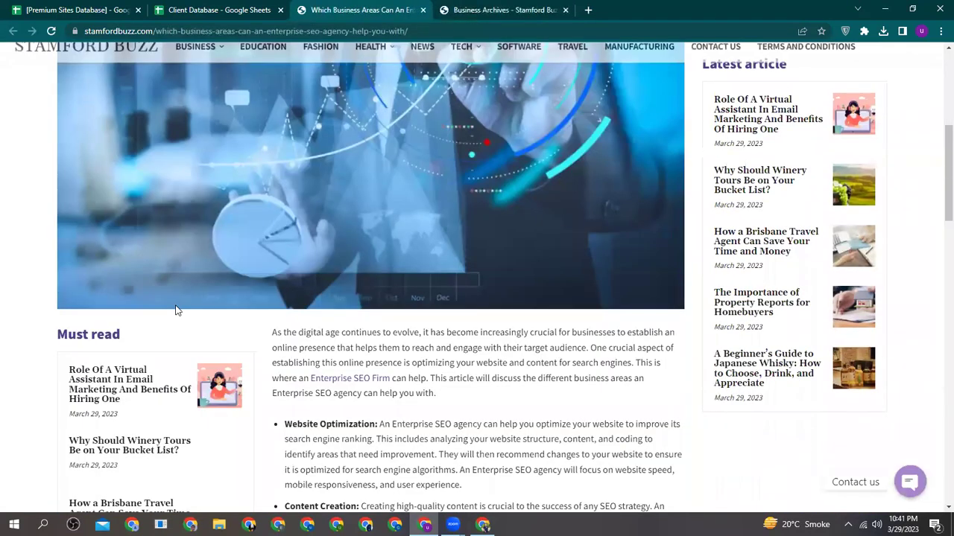
scroll(292, 287, "down", 3)
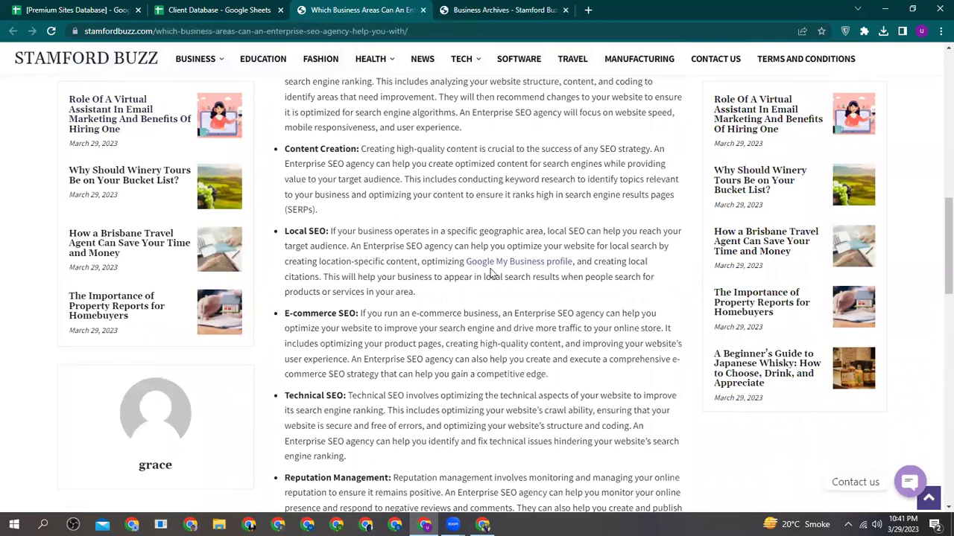
right_click(489, 262)
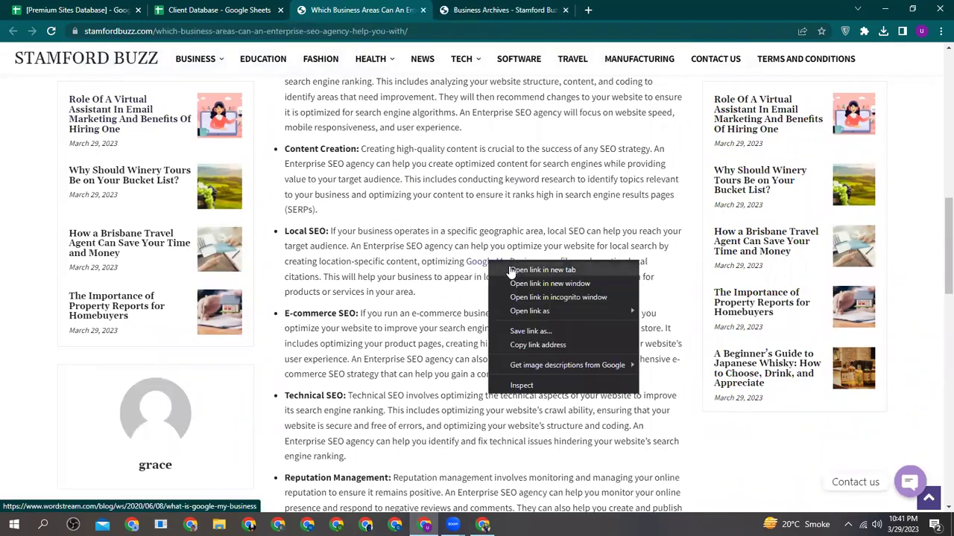
left_click(512, 272)
scroll(476, 300, "down", 5)
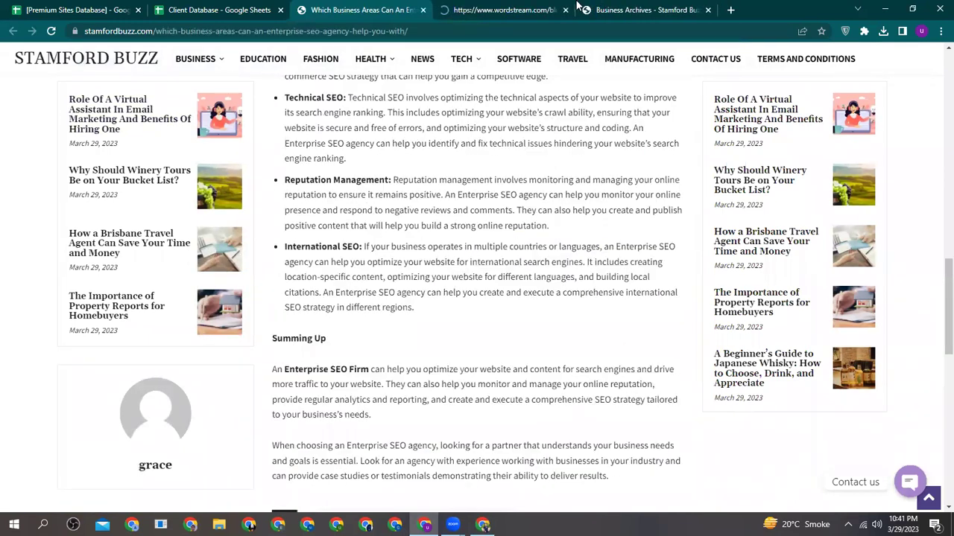
- Place the WordStream tab before the SEO article and examine the WordStream page down to its footer for contact details
left_click(501, 10)
left_click_drag(518, 11, 385, 11)
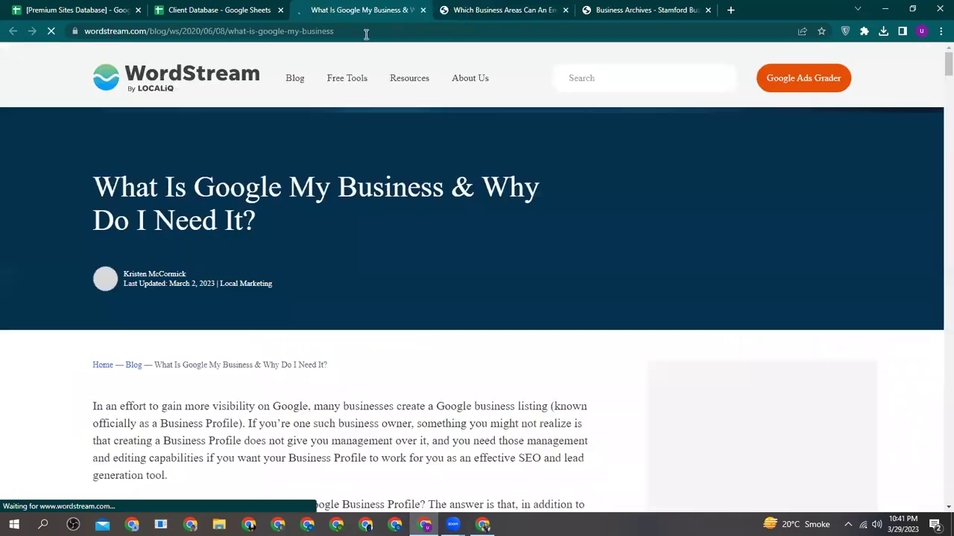
left_click_drag(936, 73, 849, 482)
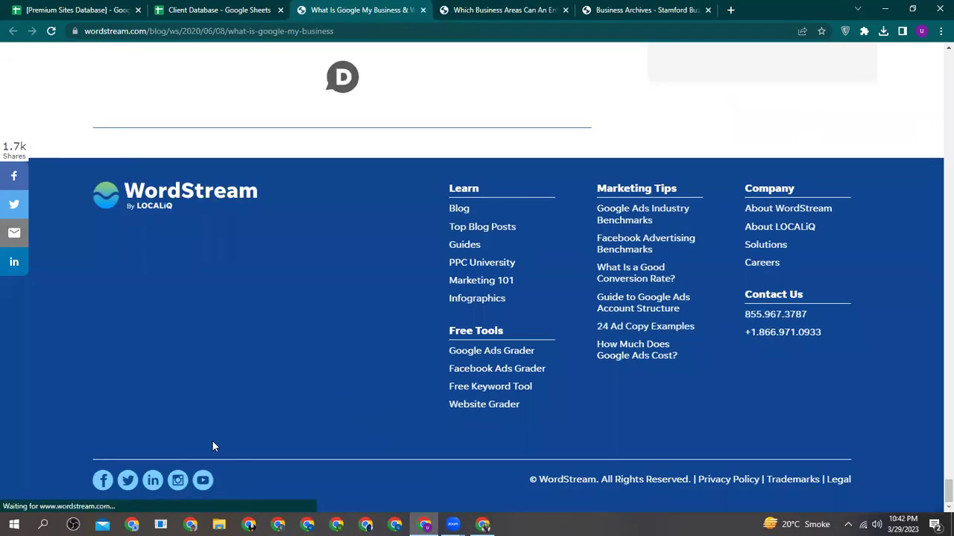
scroll(107, 481, "up", 10)
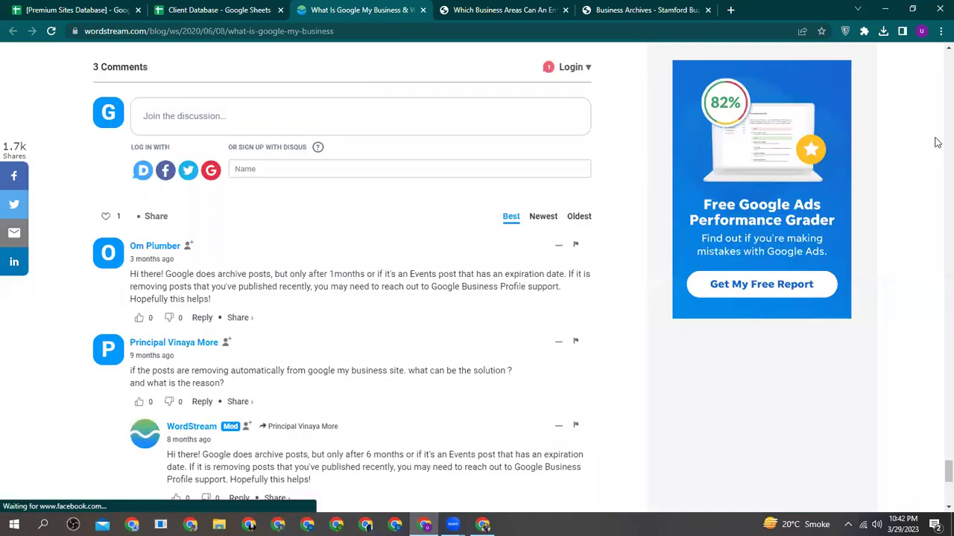
scroll(932, 287, "down", 7)
scroll(926, 341, "up", 5)
scroll(926, 341, "down", 9)
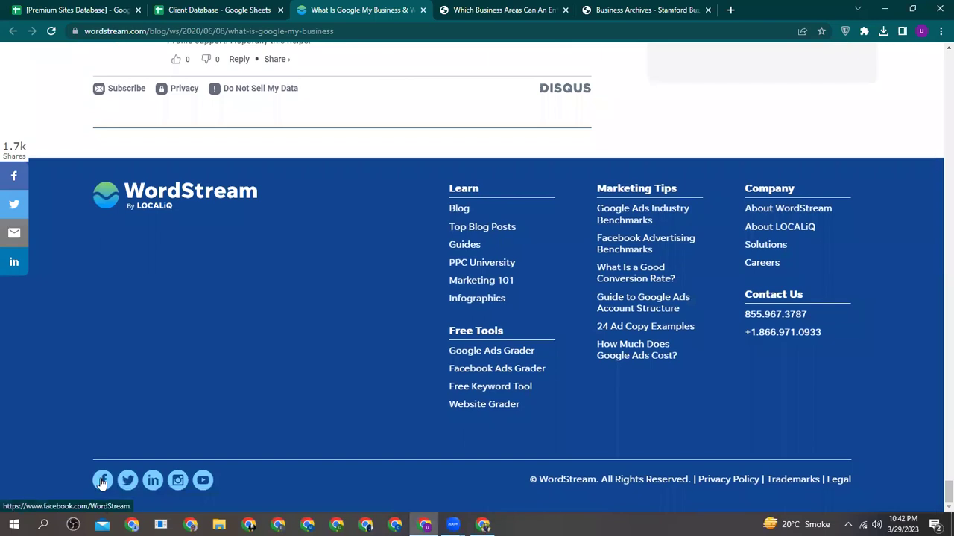
- Open WordStream's Facebook page from the site footer and check its page details for a contact e-mail address
left_click(102, 481)
left_click(447, 8)
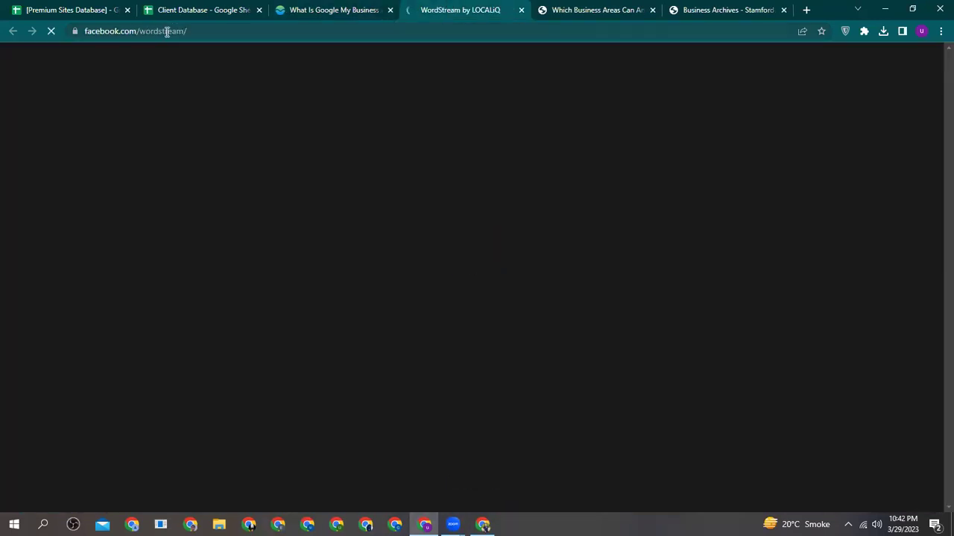
scroll(310, 279, "down", 3)
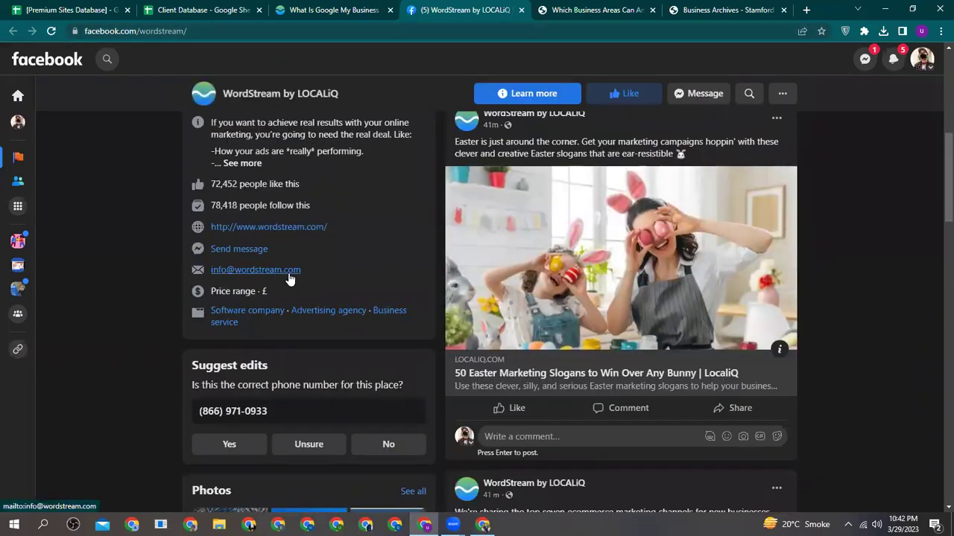
left_click(315, 8)
left_click_drag(148, 37, 72, 43)
right_click(117, 33)
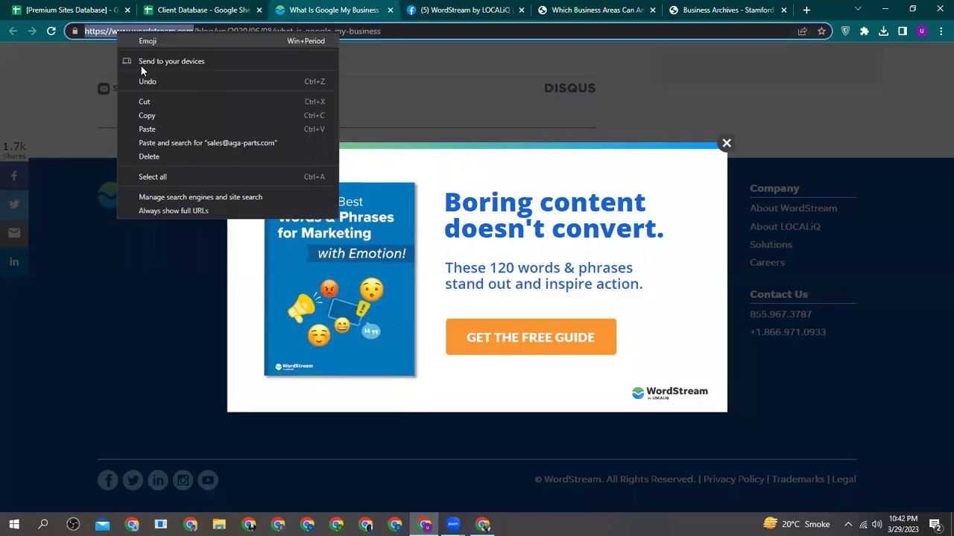
left_click(158, 116)
left_click(201, 10)
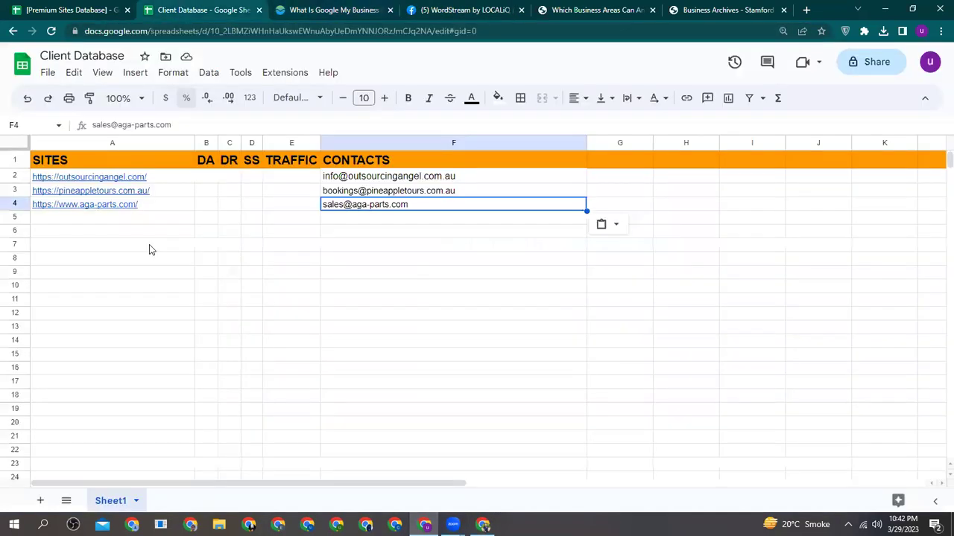
left_click(117, 218)
right_click(117, 217)
left_click(154, 151)
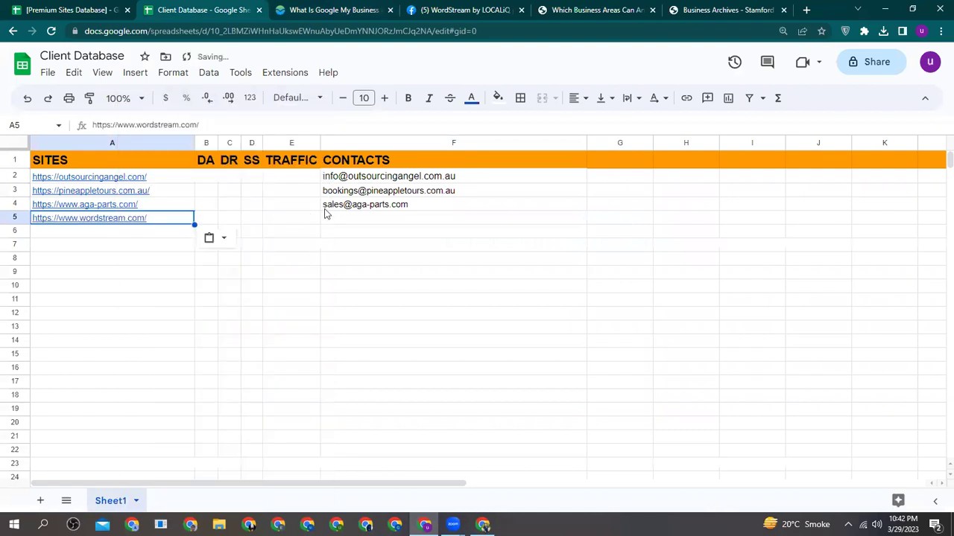
- Copy the contact e-mail address from WordStream's Facebook page into cell F5 of the Client Database
left_click(335, 218)
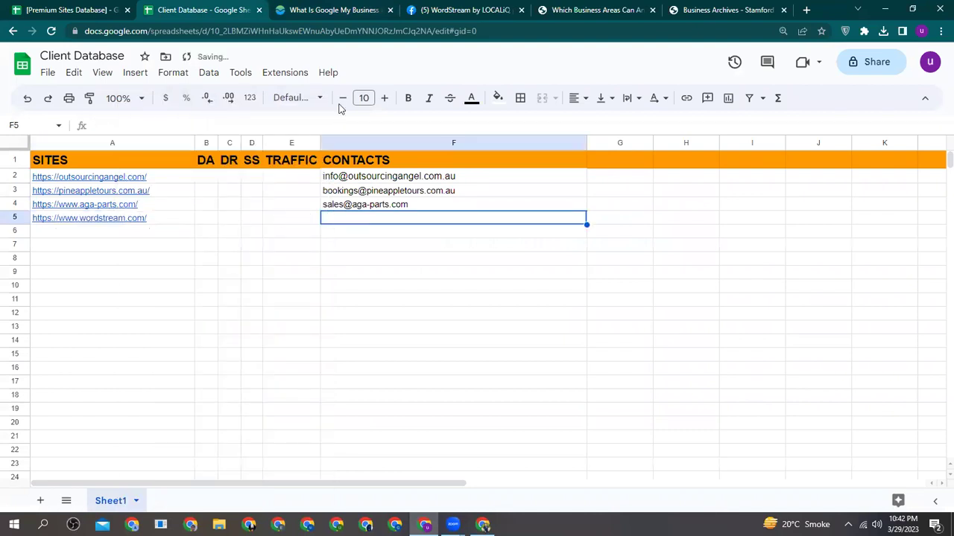
left_click(439, 11)
right_click(271, 273)
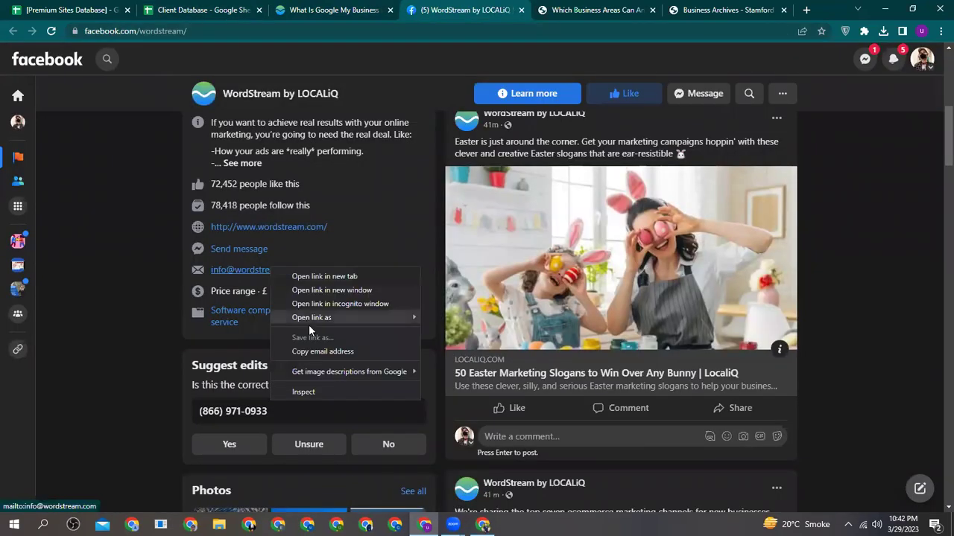
left_click(312, 349)
left_click(265, 10)
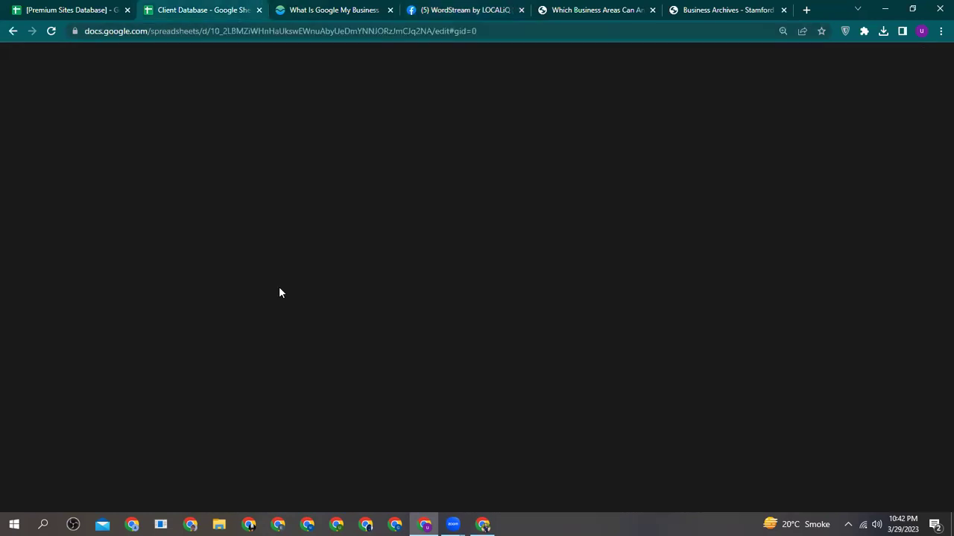
right_click(386, 222)
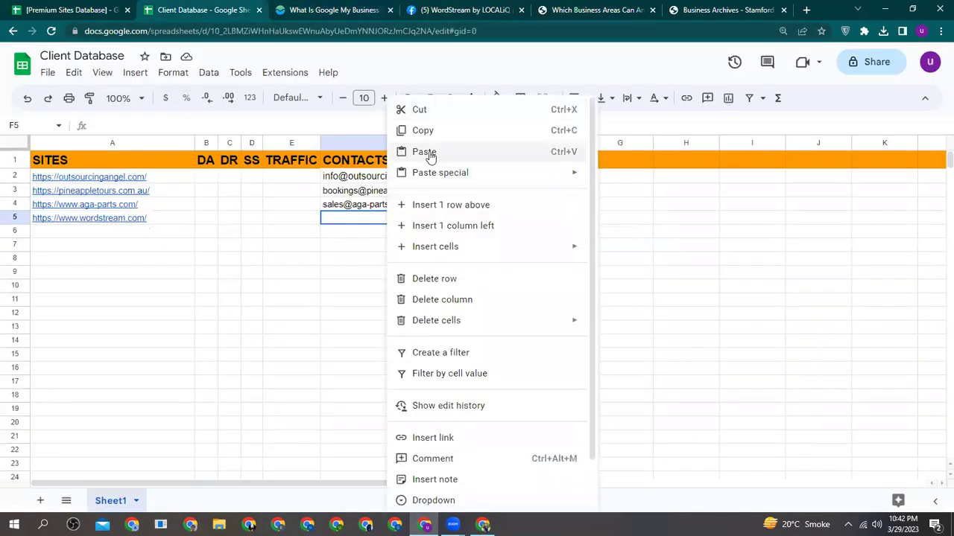
left_click(424, 149)
- Close the WordStream article, Facebook, SEO agency article and Business Archives tabs, keeping only the two spreadsheets open
left_click(386, 10)
left_click(390, 9)
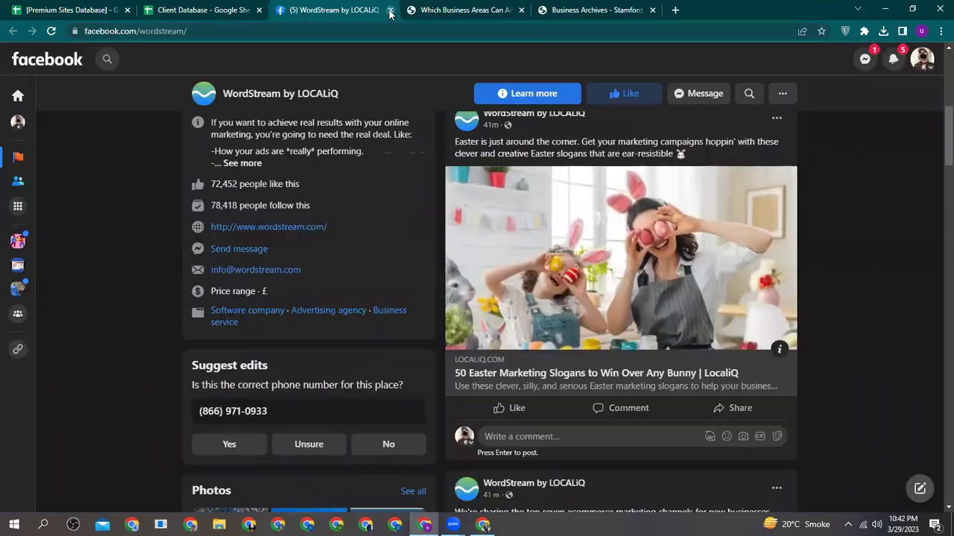
left_click(390, 10)
left_click(389, 10)
left_click(390, 9)
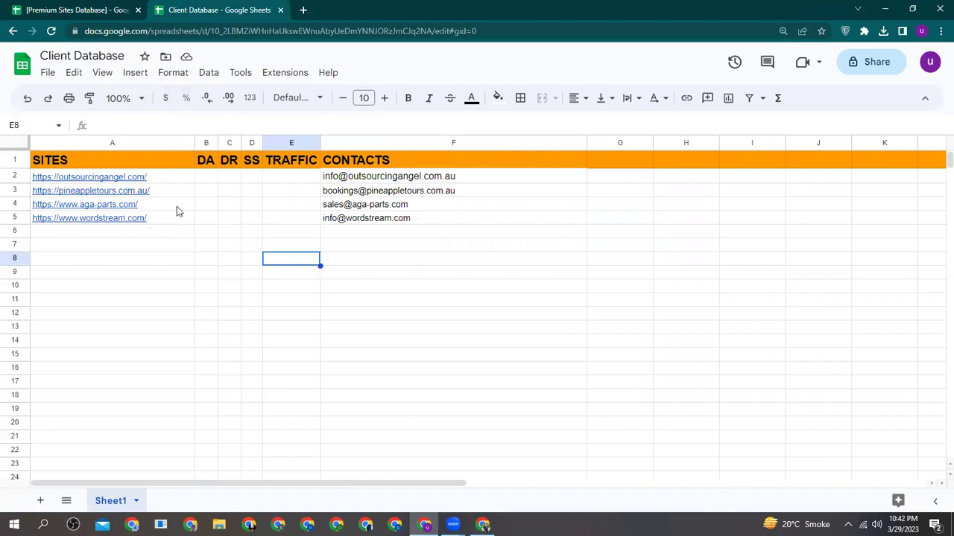
left_click(328, 343)
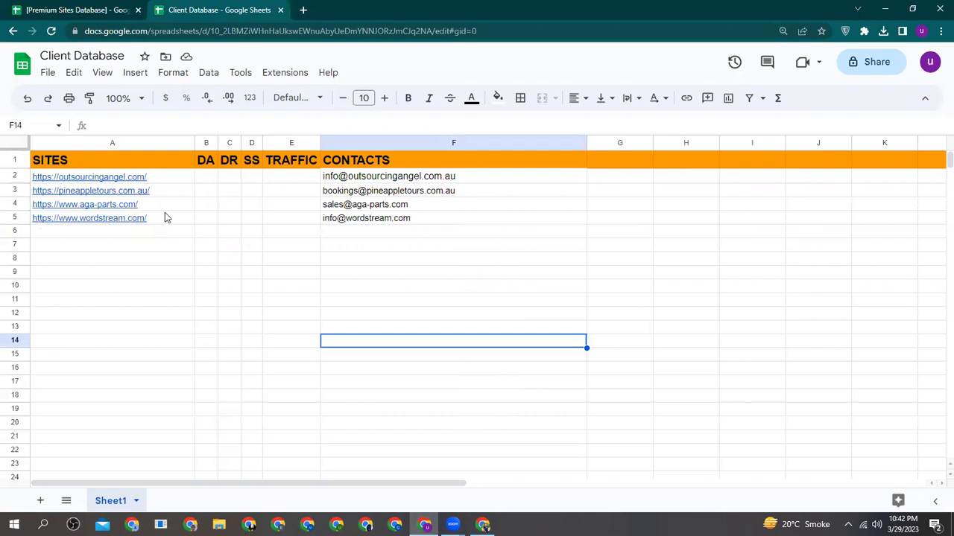
left_click(213, 202)
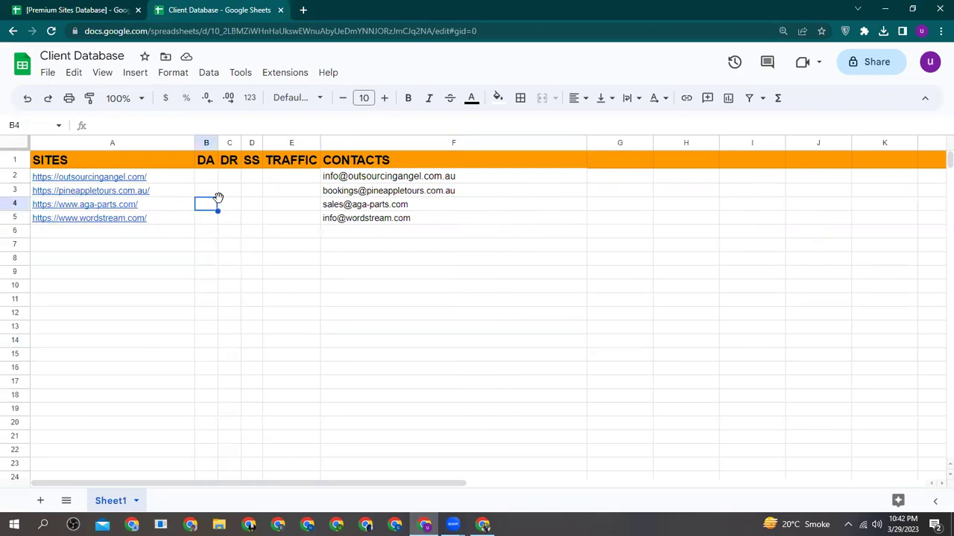
left_click(235, 247)
left_click(214, 219)
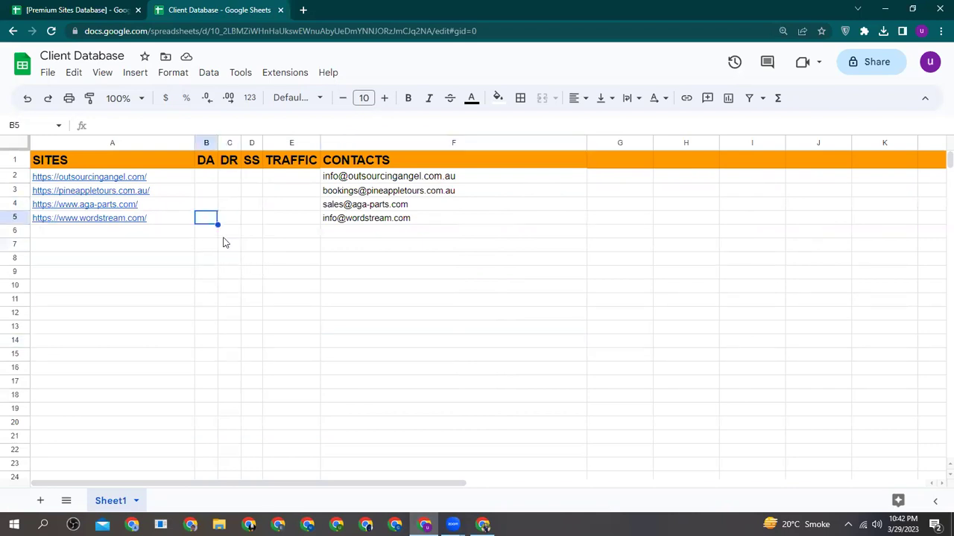
left_click(213, 207)
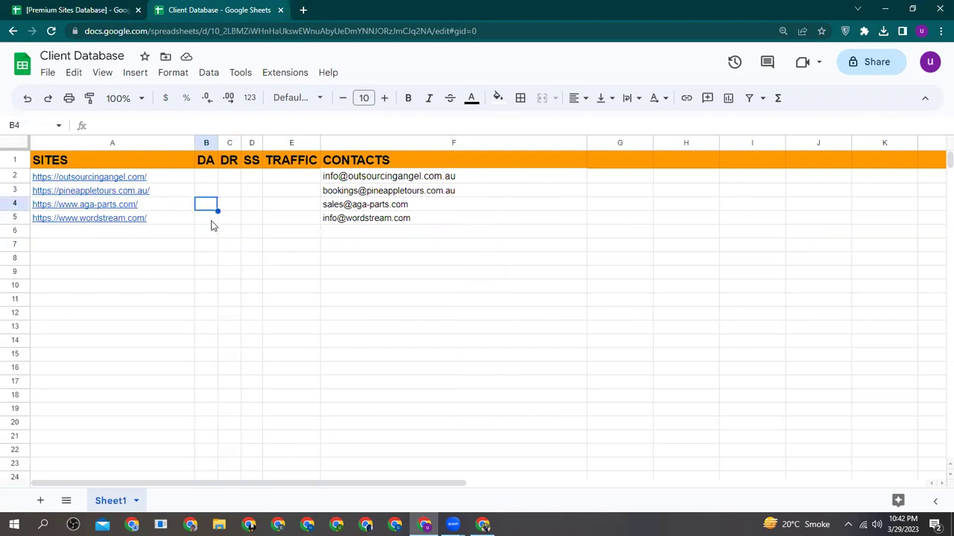
left_click(211, 221)
left_click(208, 210)
left_click(345, 181)
left_click(353, 219)
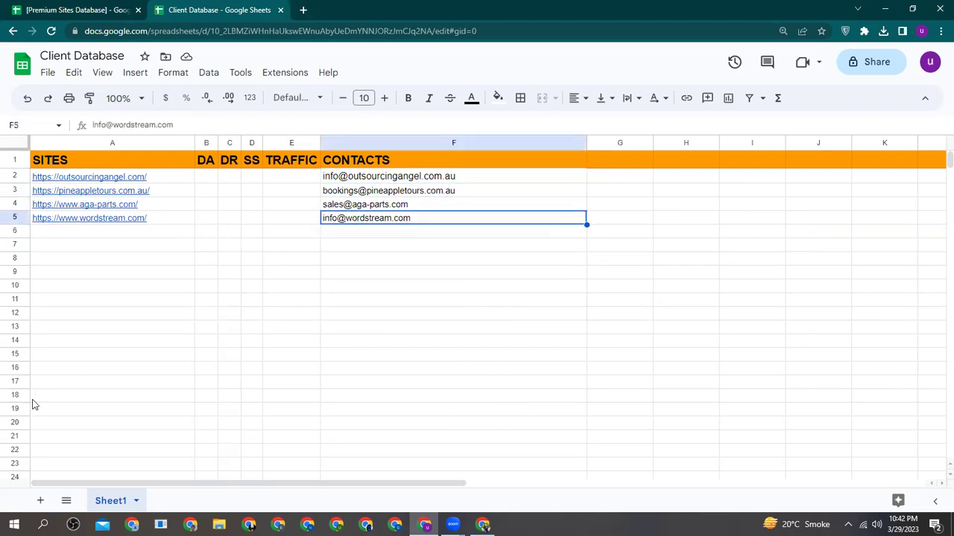
scroll(33, 404, "down", 15)
scroll(40, 438, "down", 4)
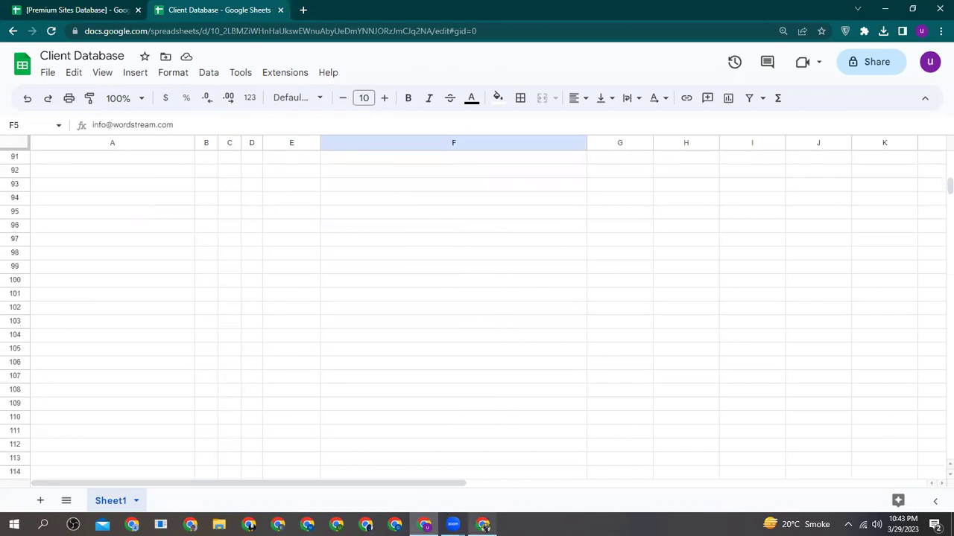
left_click(483, 525)
left_click(483, 525)
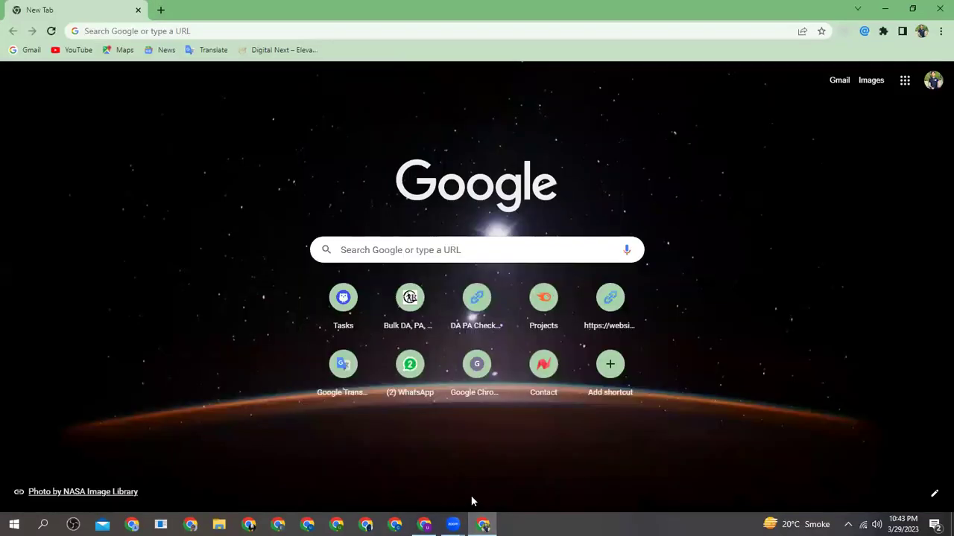
key("ctrl+w")
scroll(303, 371, "up", 15)
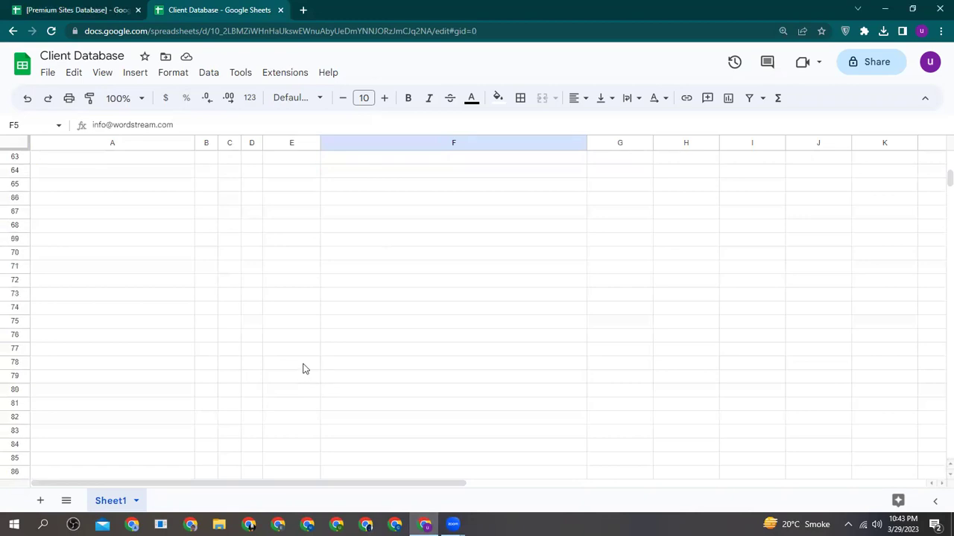
scroll(305, 367, "up", 1)
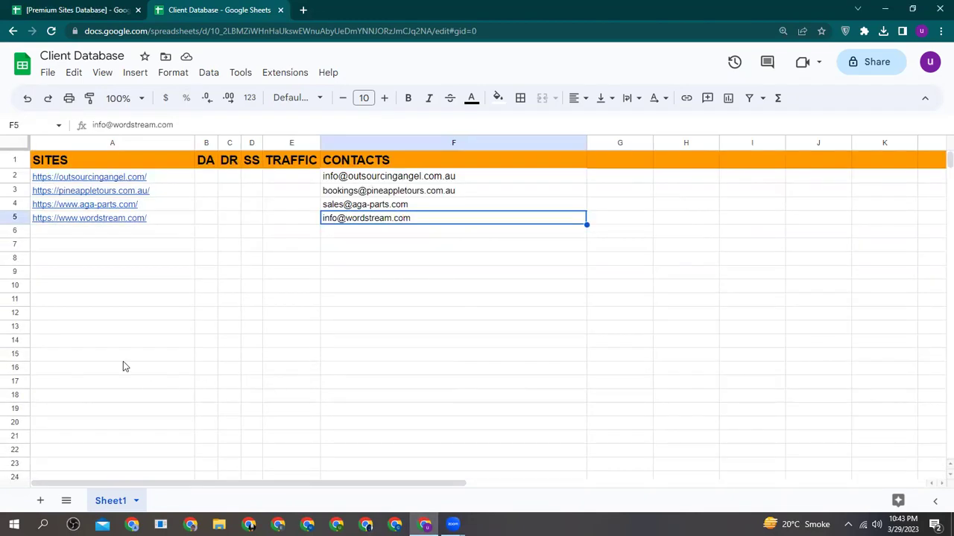
scroll(49, 470, "down", 3)
scroll(171, 441, "up", 3)
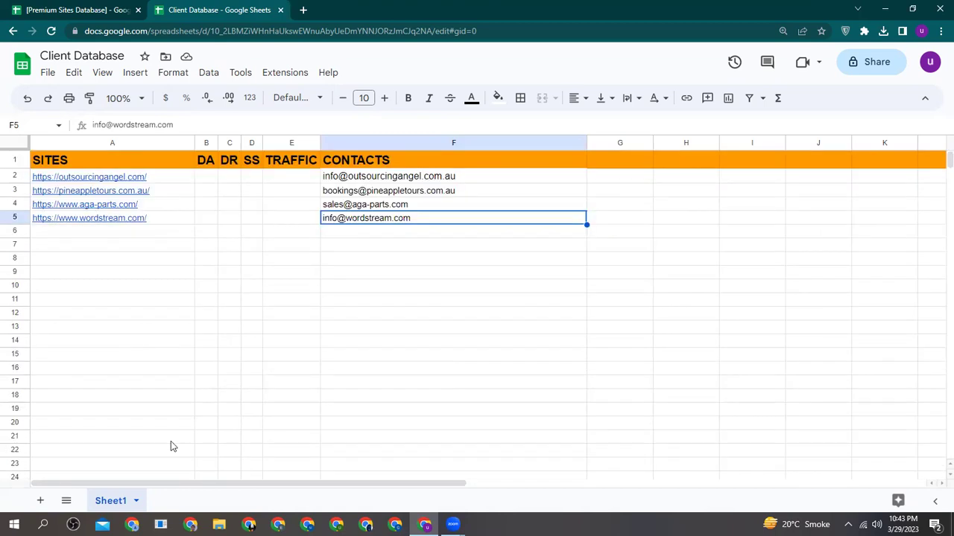
left_click(428, 236)
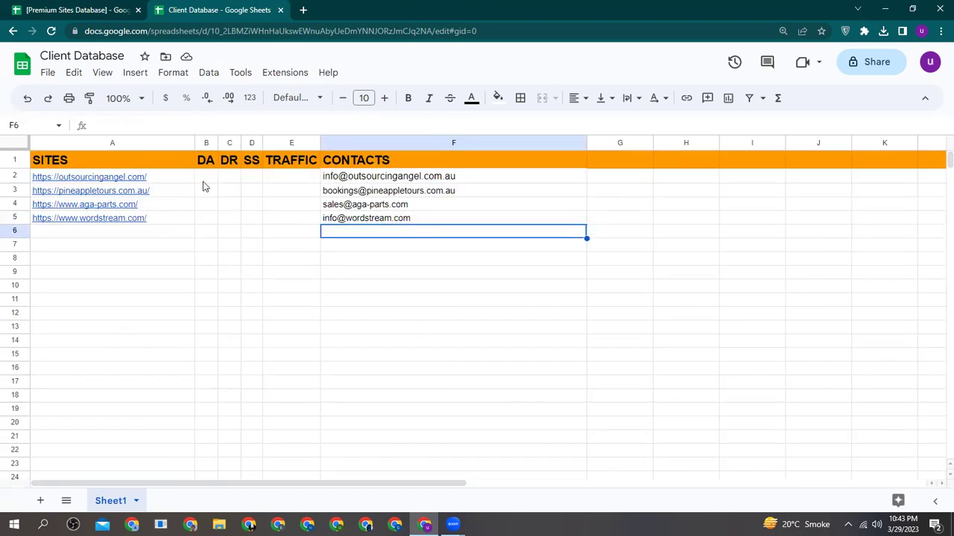
- Search Google in a new tab for "bulk da checker" and open the RobinGupta.Com Bulk DA, PA, Spam Score Checker Tool
left_click(301, 10)
left_click(230, 32)
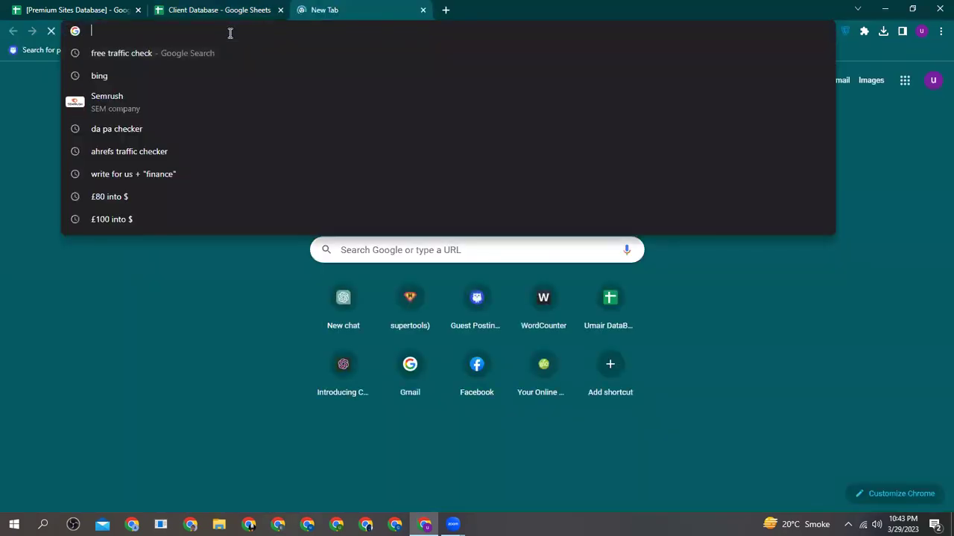
type("bulk")
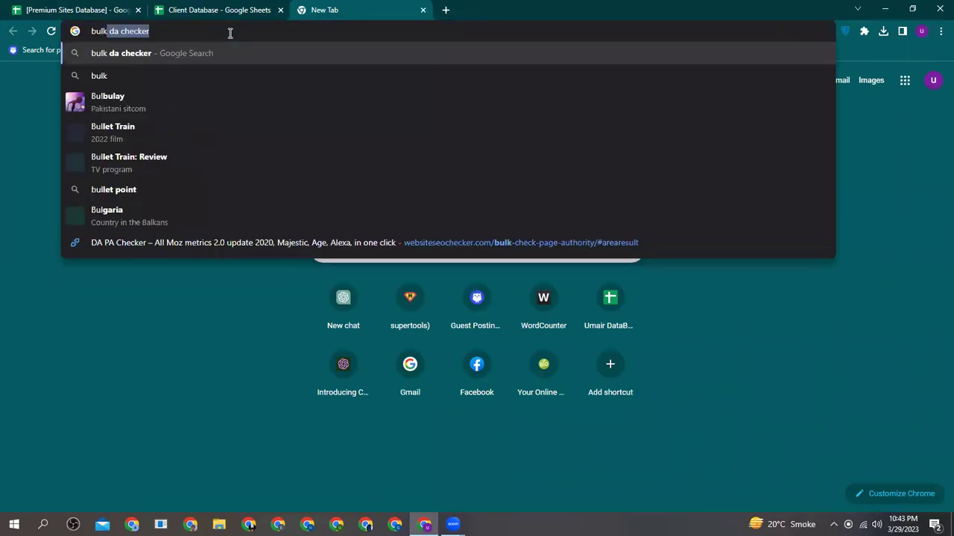
key("Return")
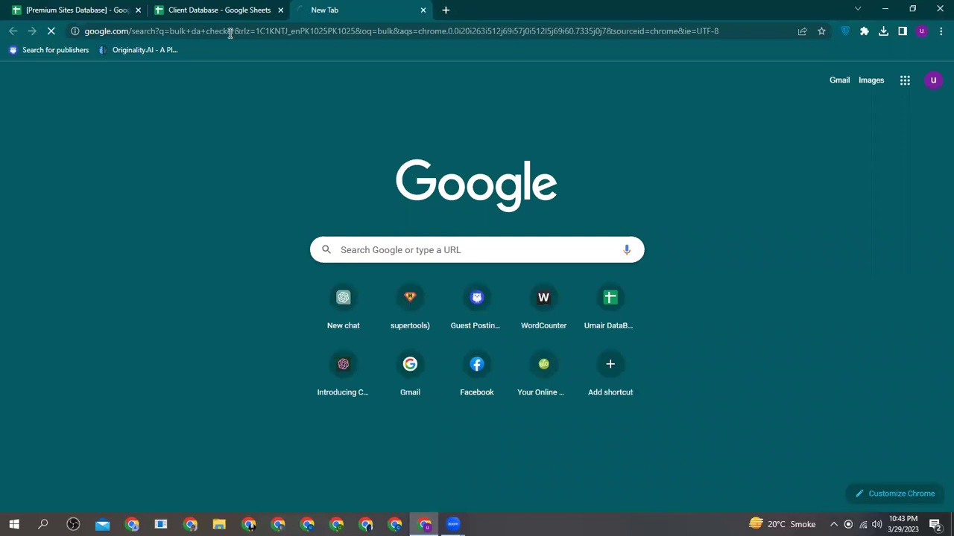
scroll(199, 264, "down", 2)
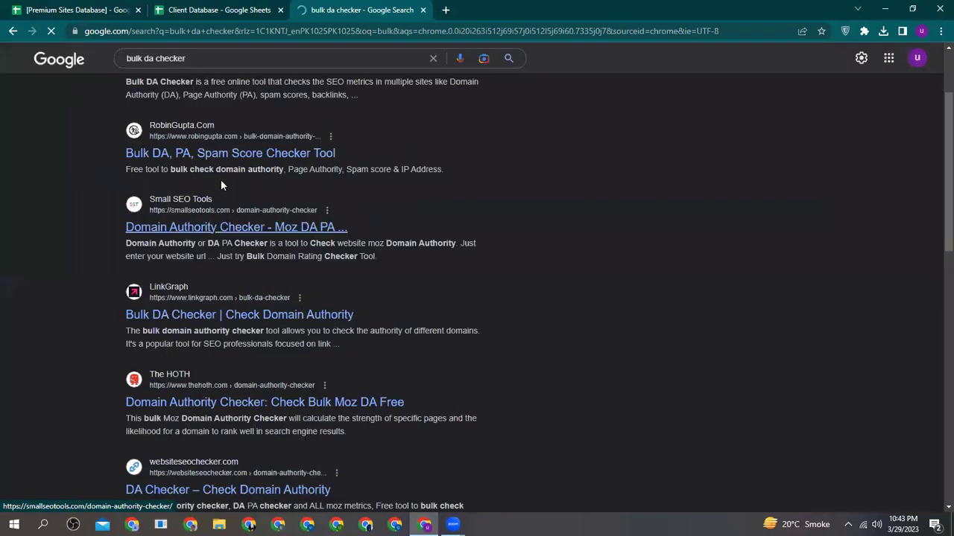
left_click(220, 153)
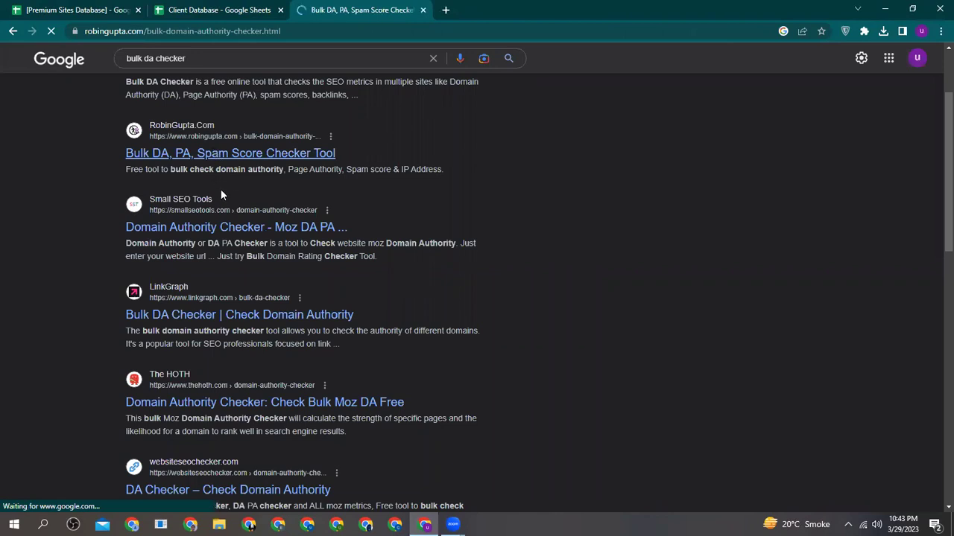
scroll(558, 270, "down", 2)
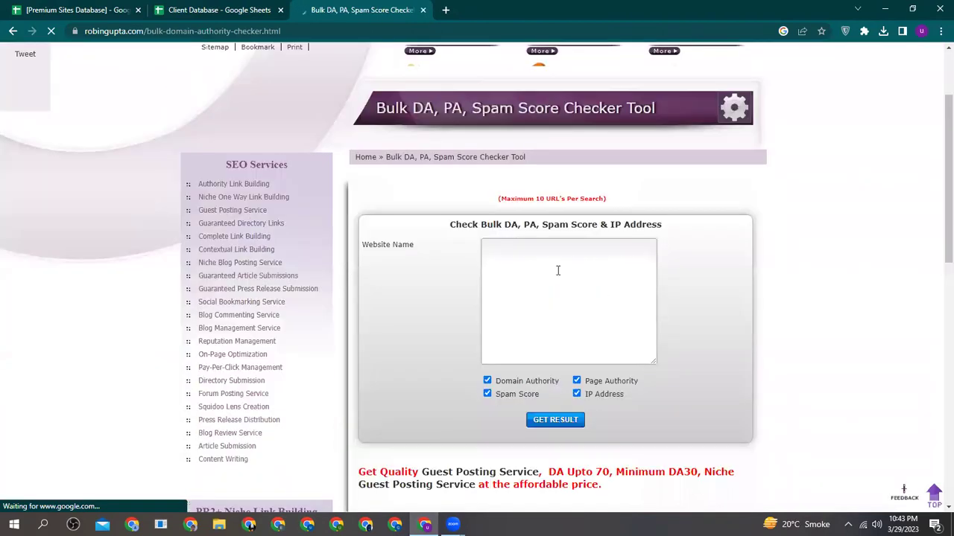
- Copy the site addresses in A2:A5 of the Client Database into the checker's Website Name box
left_click(523, 261)
scroll(506, 268, "down", 1)
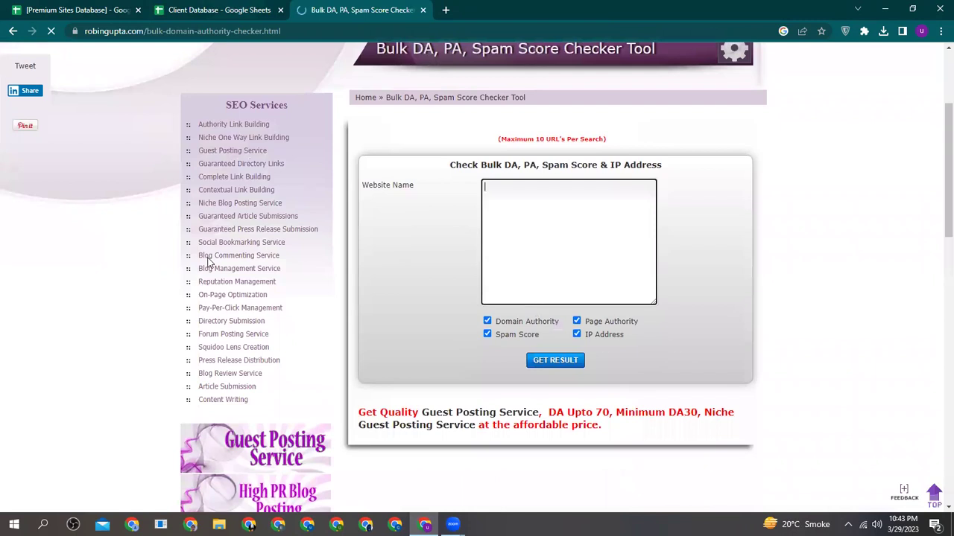
key("ctrl+shift+Tab")
left_click_drag(146, 182, 138, 220)
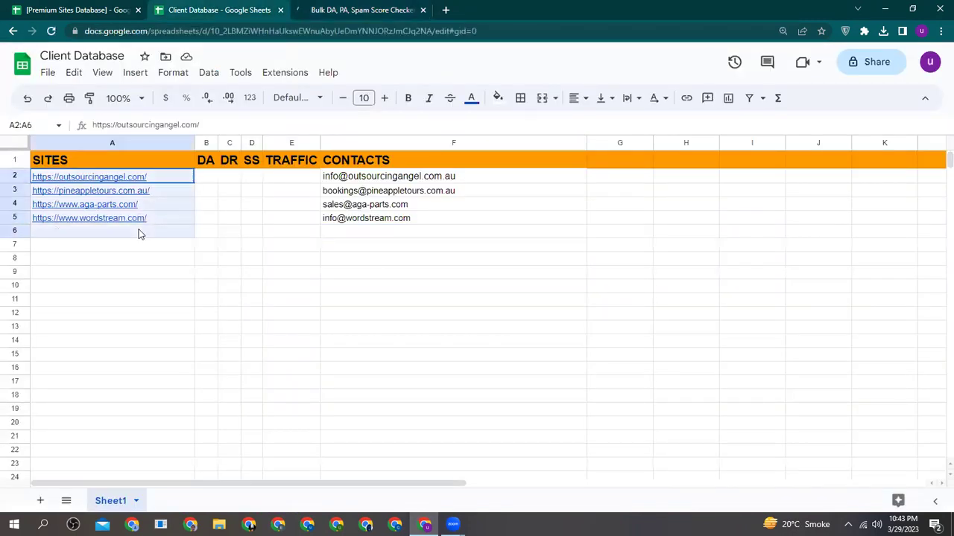
right_click(132, 187)
left_click(213, 128)
key("ctrl+Tab")
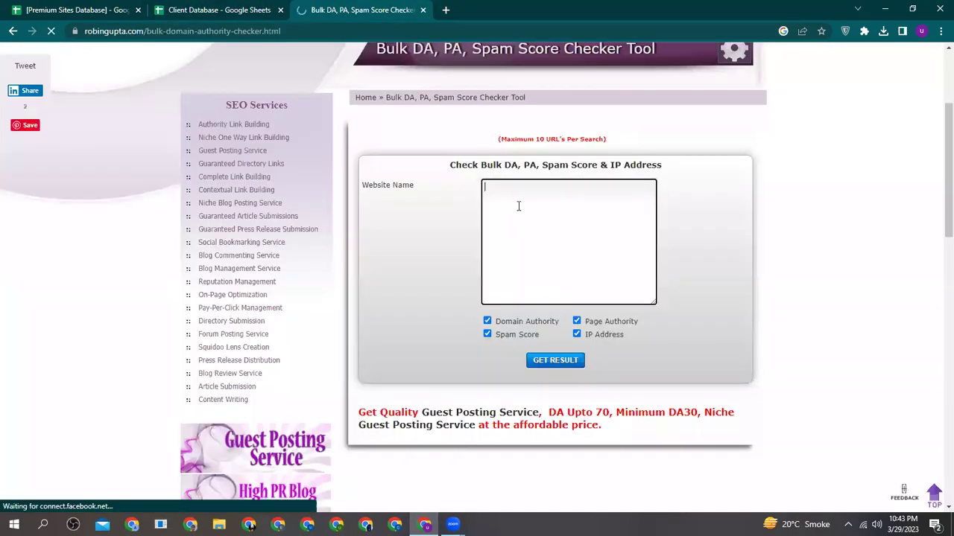
right_click(509, 196)
left_click(540, 292)
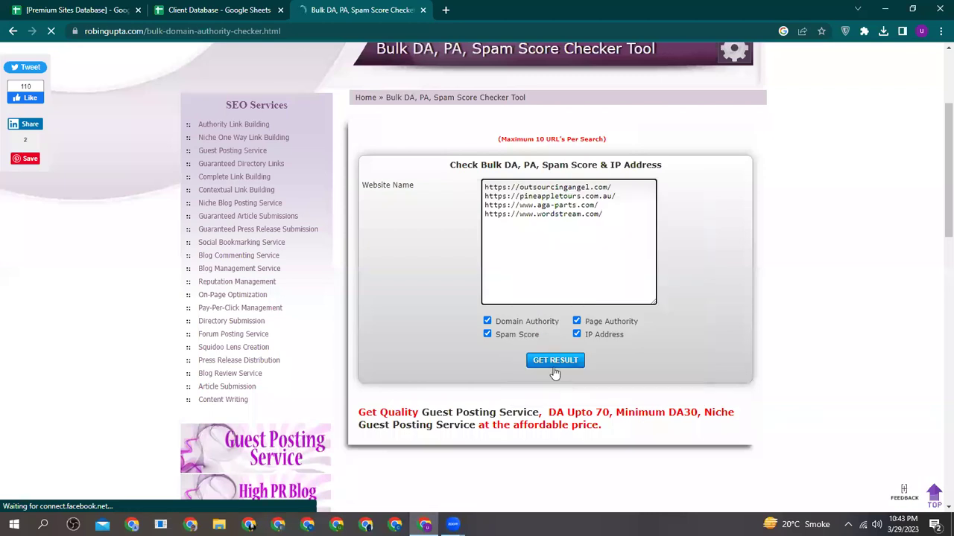
- Run the bulk check for the four sites with Domain Authority, Page Authority, Spam Score and IP Address enabled
left_click(555, 360)
scroll(389, 365, "down", 2)
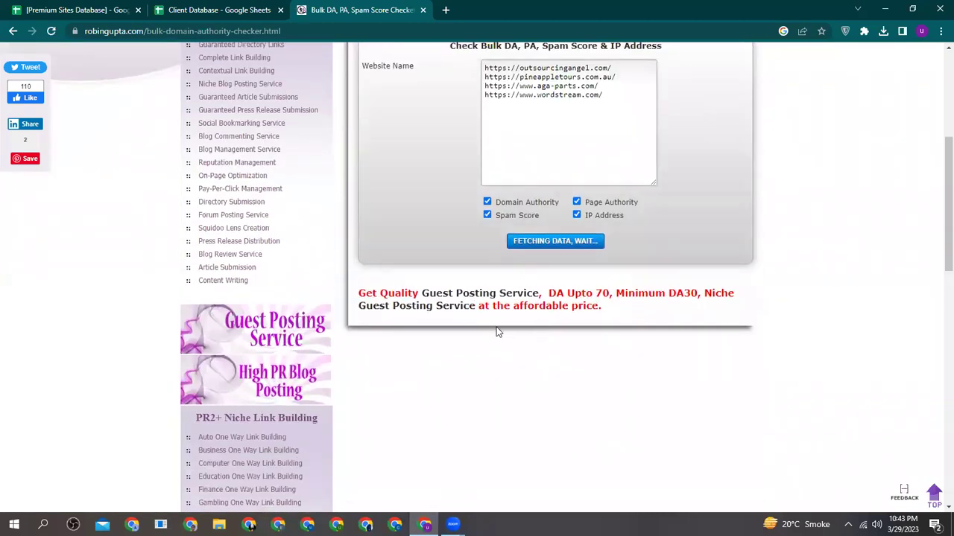
scroll(574, 277, "down", 1)
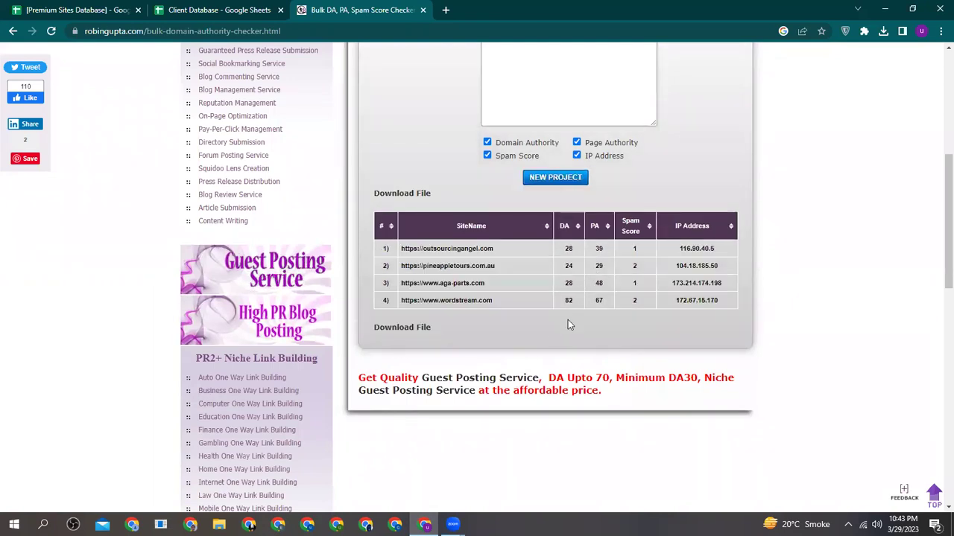
left_click(235, 13)
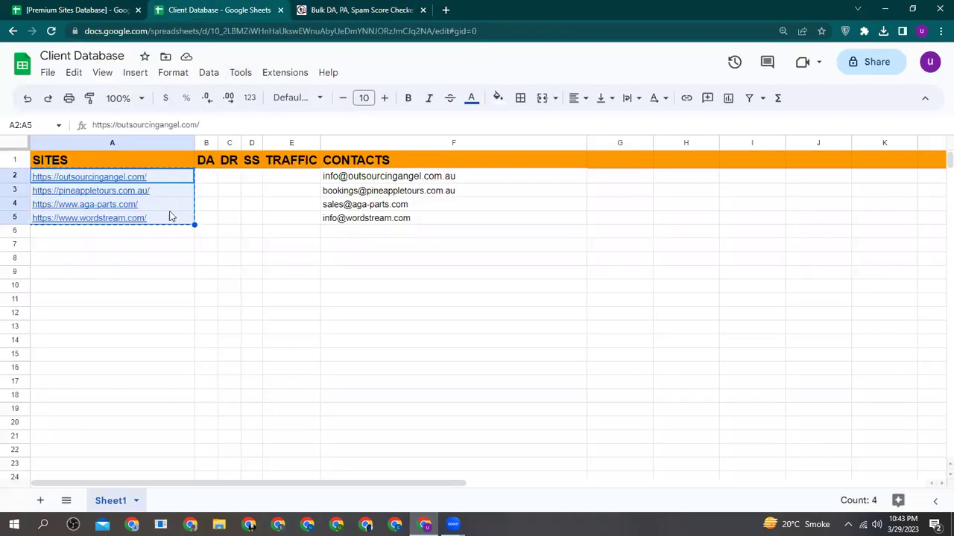
left_click(342, 6)
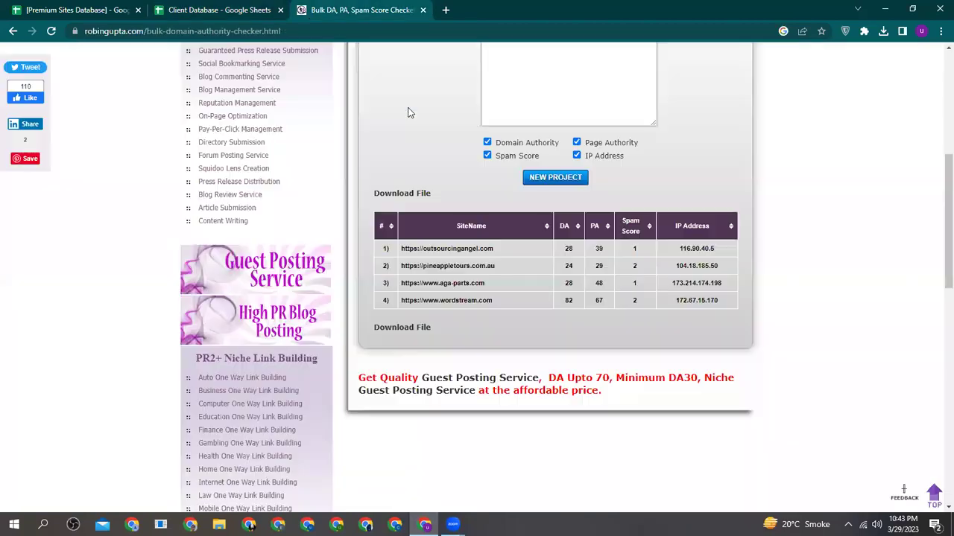
- Copy all four result rows from the checker's table into the Client Database starting at cell A9
left_click_drag(679, 301, 399, 253)
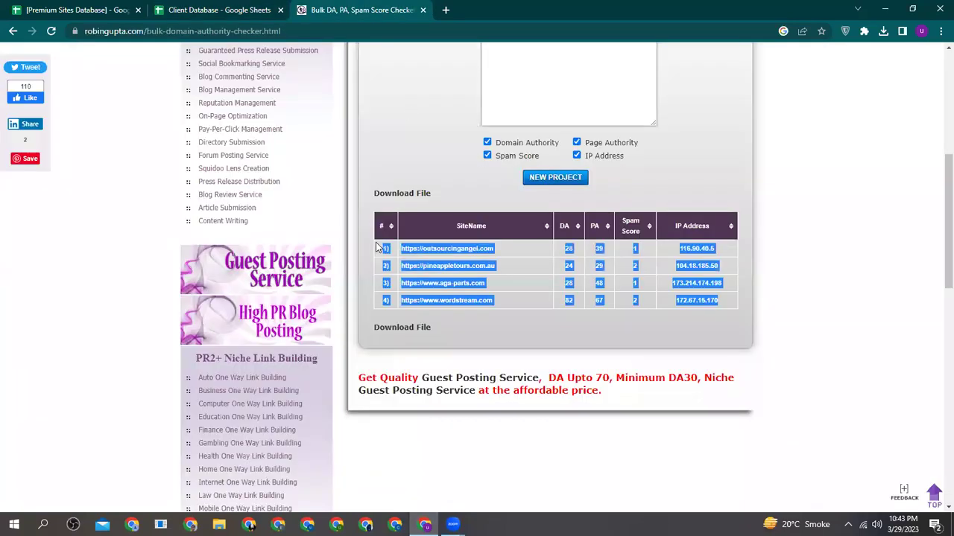
right_click(421, 251)
left_click(444, 342)
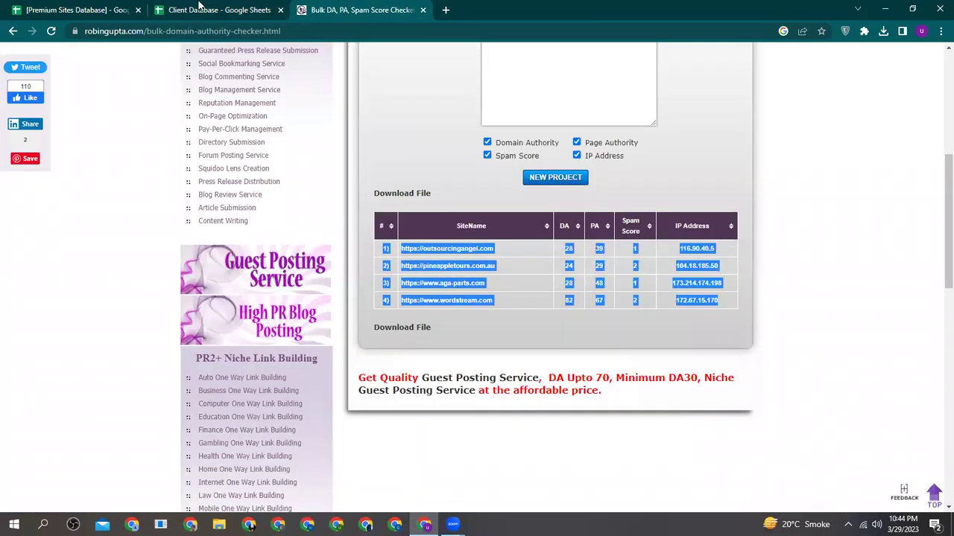
left_click(220, 9)
right_click(117, 269)
left_click(177, 153)
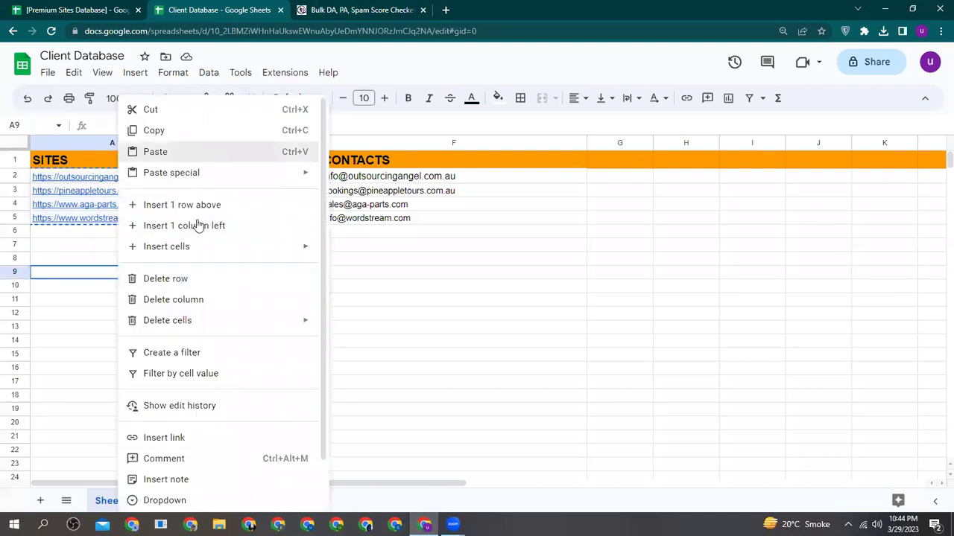
left_click(270, 340)
- Copy the pasted metric values in C9:E12 into the DA, DR and SS columns starting at cell B2
left_click(236, 277)
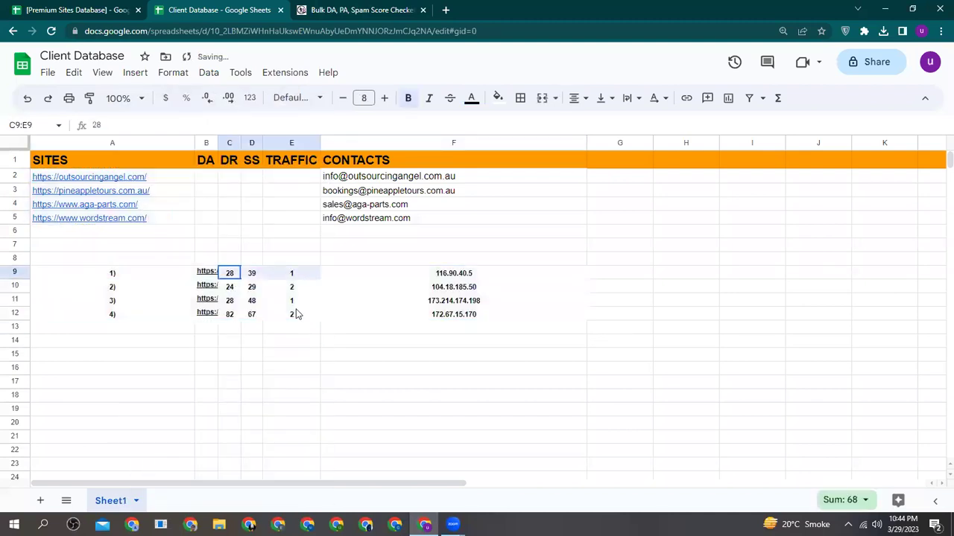
left_click(294, 312, "shift")
right_click(282, 268)
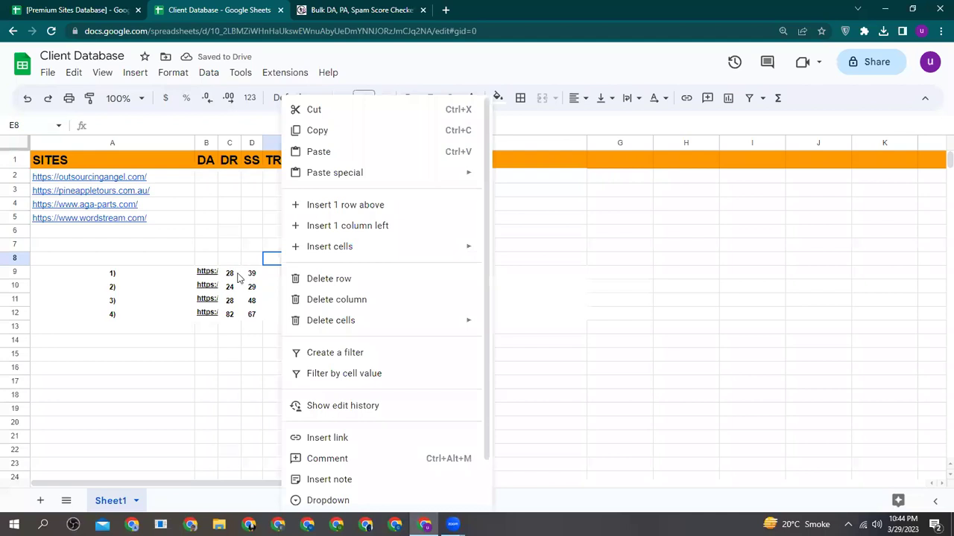
key("Escape")
right_click(286, 314)
left_click(302, 131)
left_click(201, 178)
right_click(202, 179)
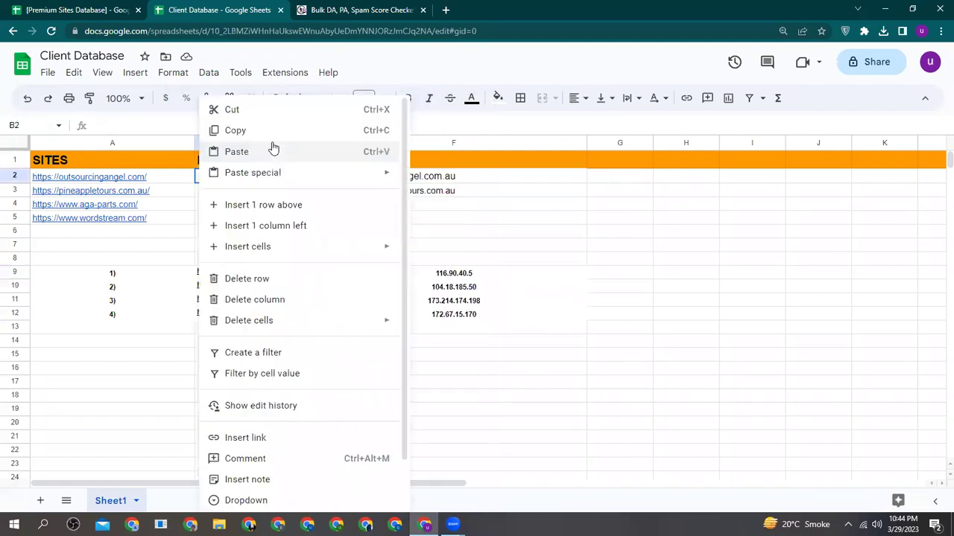
left_click(277, 150)
- Delete rows 9 to 13 holding the raw checker results from the Client Database
left_click(114, 274)
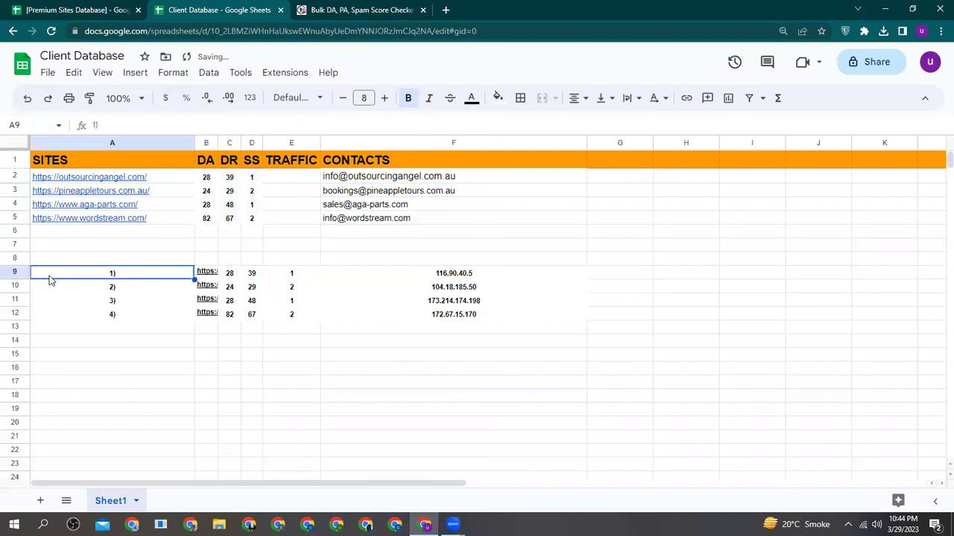
left_click_drag(25, 274, 26, 327)
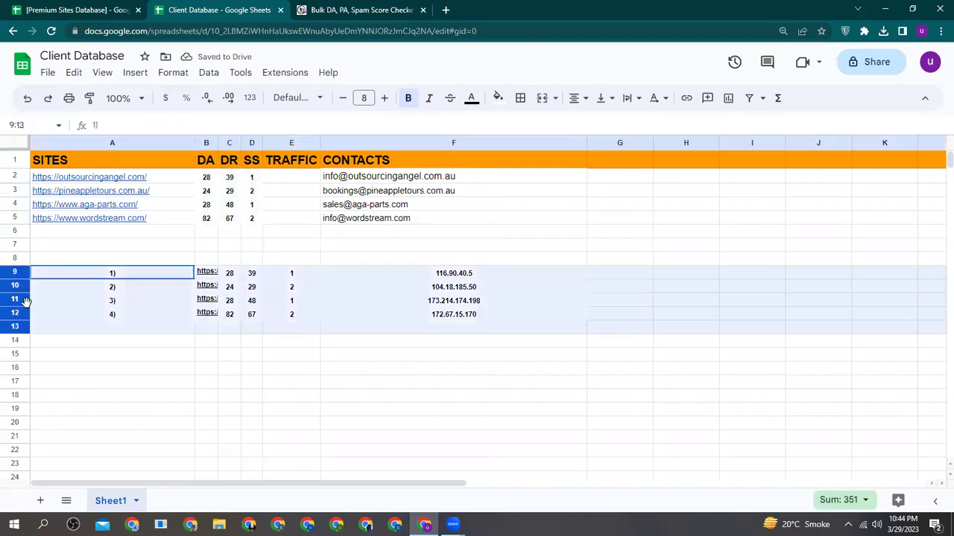
right_click(28, 298)
left_click(64, 317)
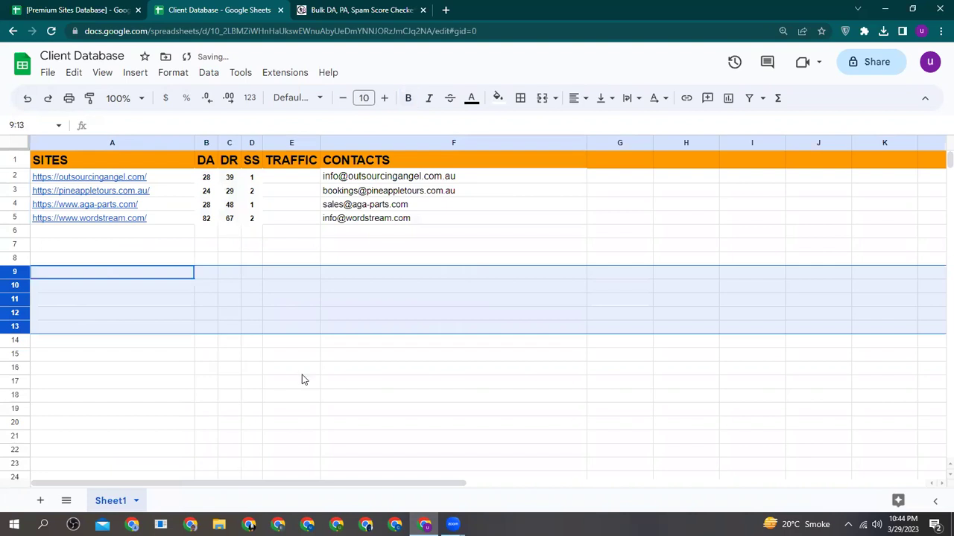
left_click(298, 369)
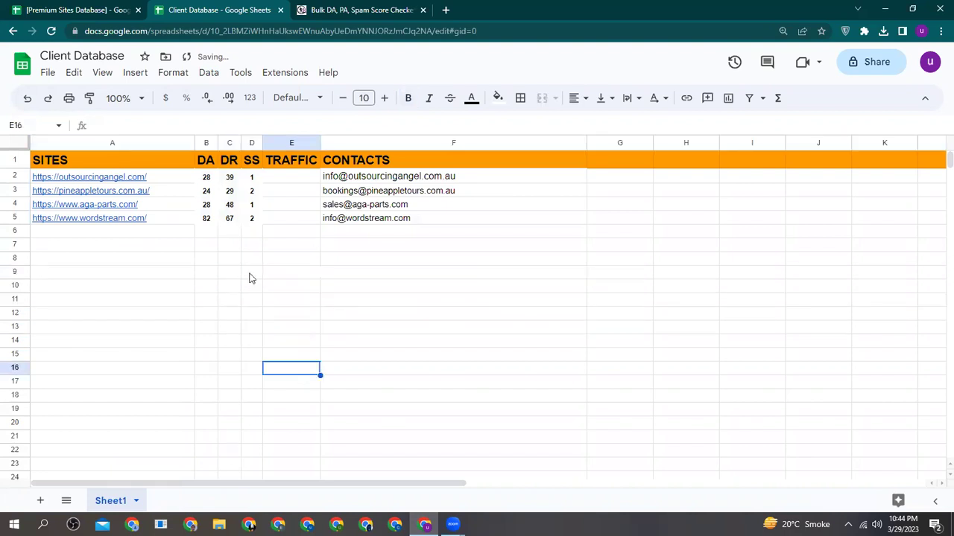
- Search Google for "free traffic check" in the tab showing the bulk DA checker
left_click(291, 179)
left_click(295, 232)
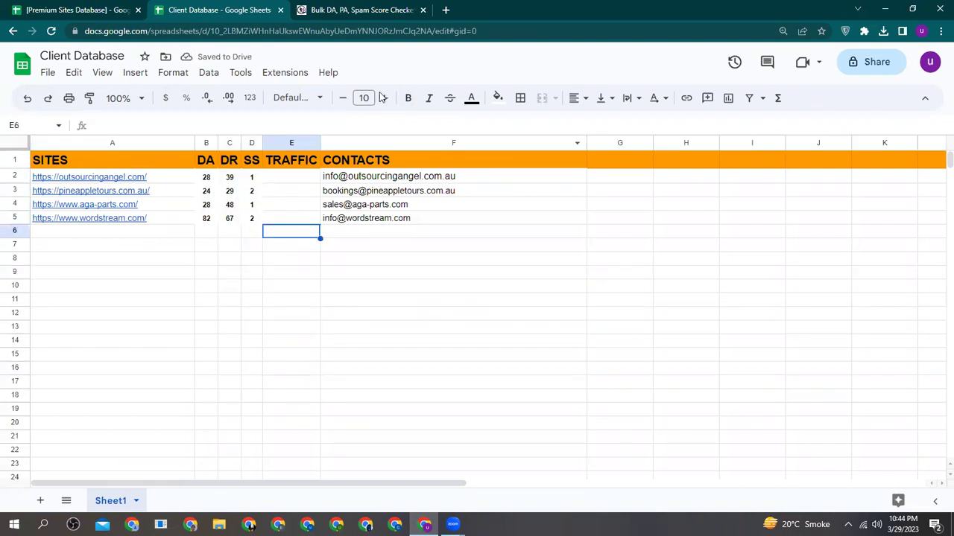
key("ctrl+Tab")
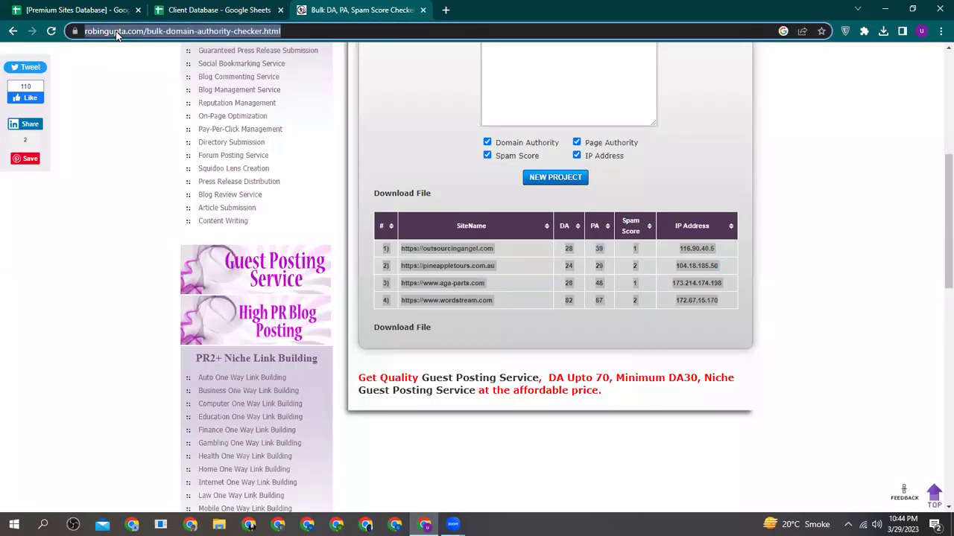
type("free")
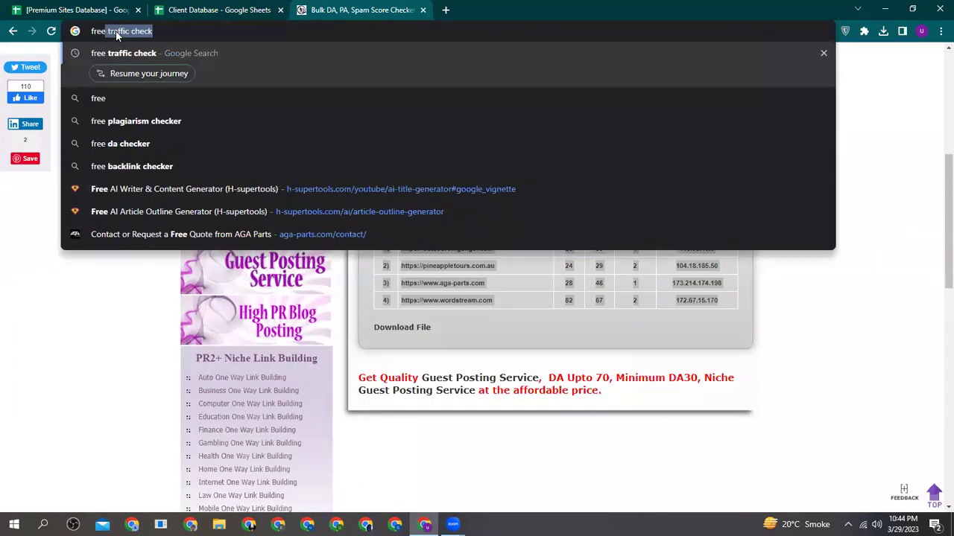
key("Return")
- Copy the outsourcingangel.com link from cell A2 of the Client Database
key("ctrl+shift+Tab")
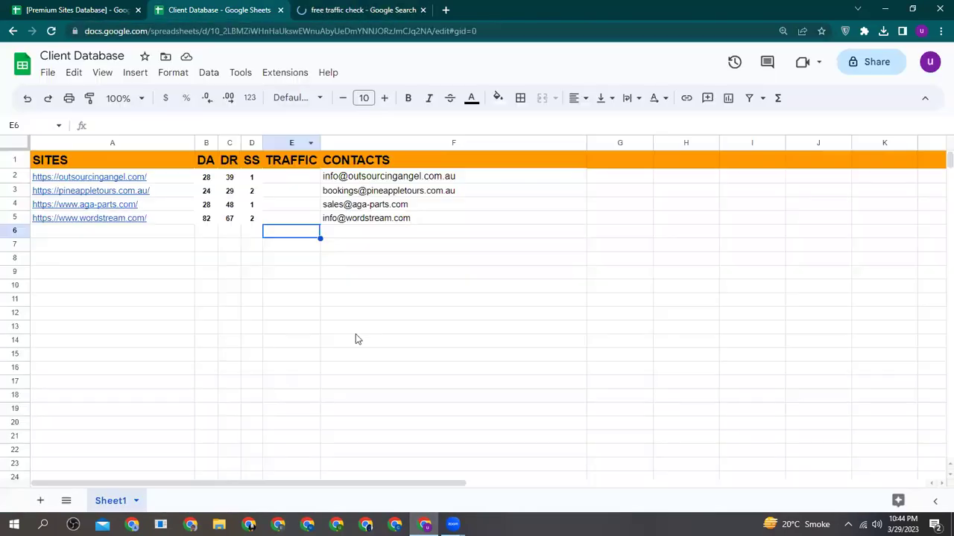
left_click(124, 181)
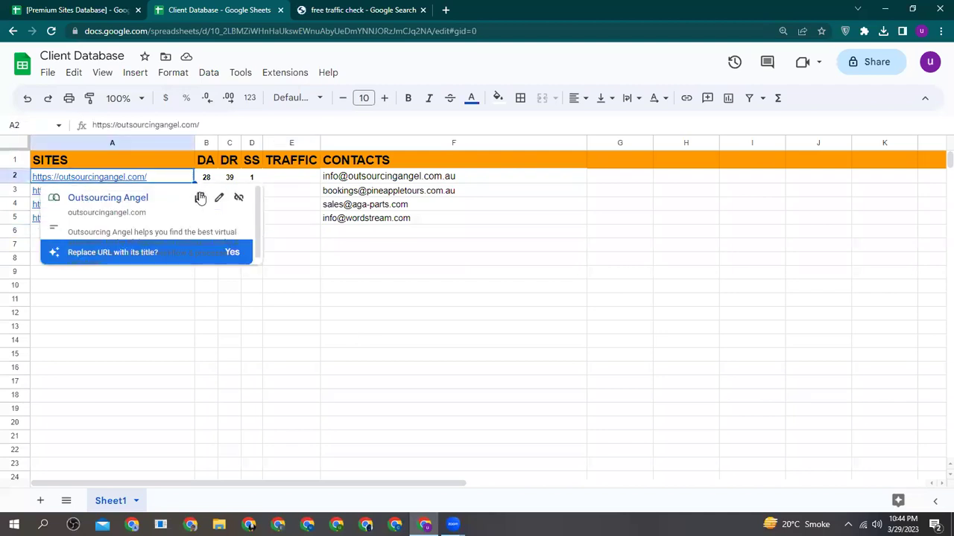
left_click(197, 198)
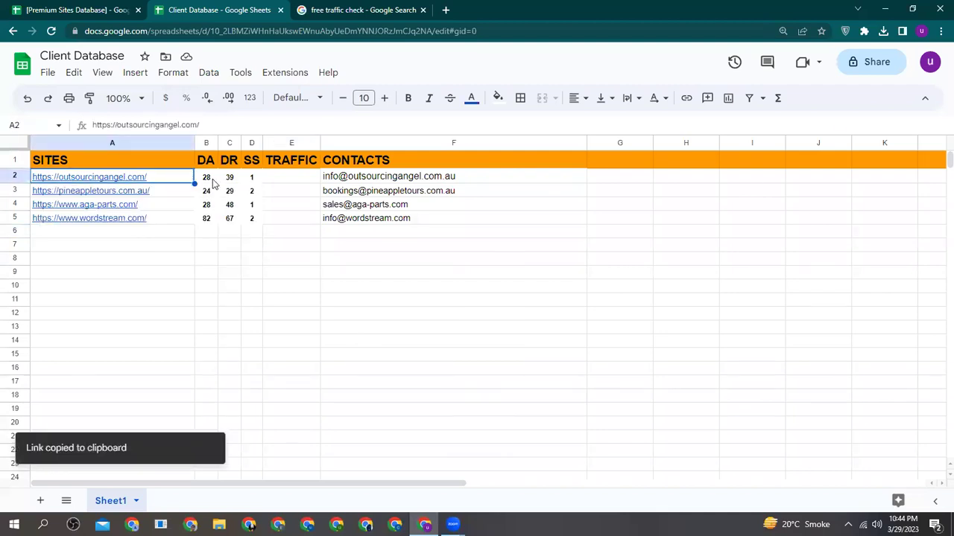
- Delete row 5 with the wordstream.com entry from the Client Database
left_click(207, 218)
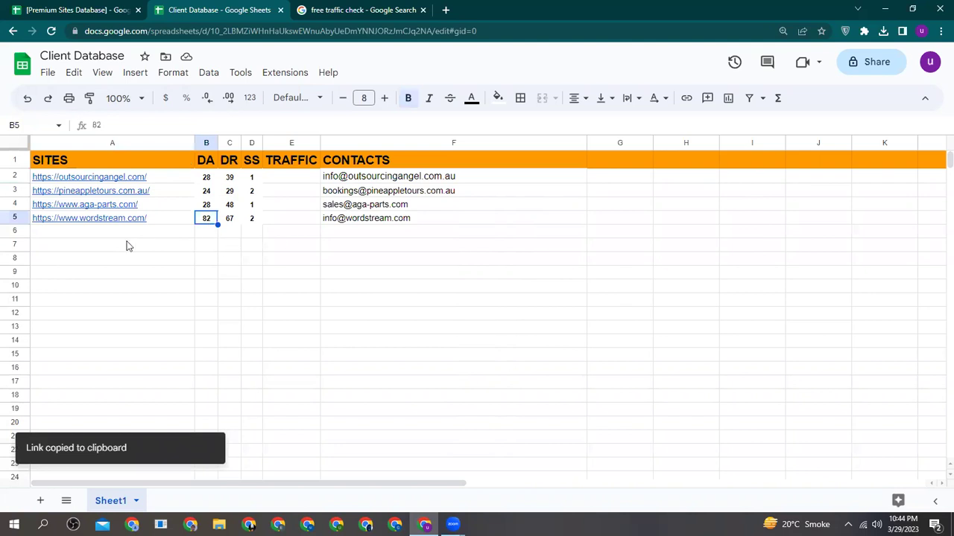
right_click(14, 216)
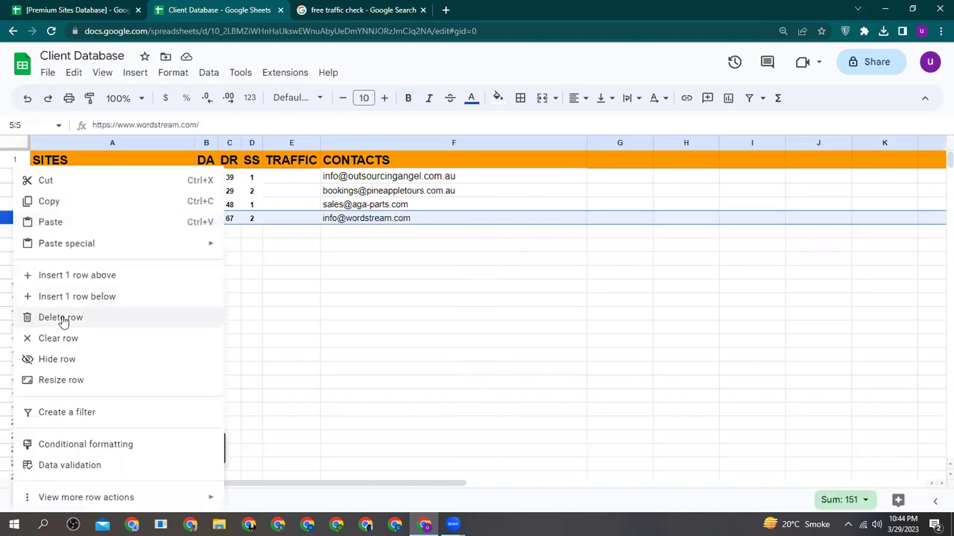
left_click(64, 319)
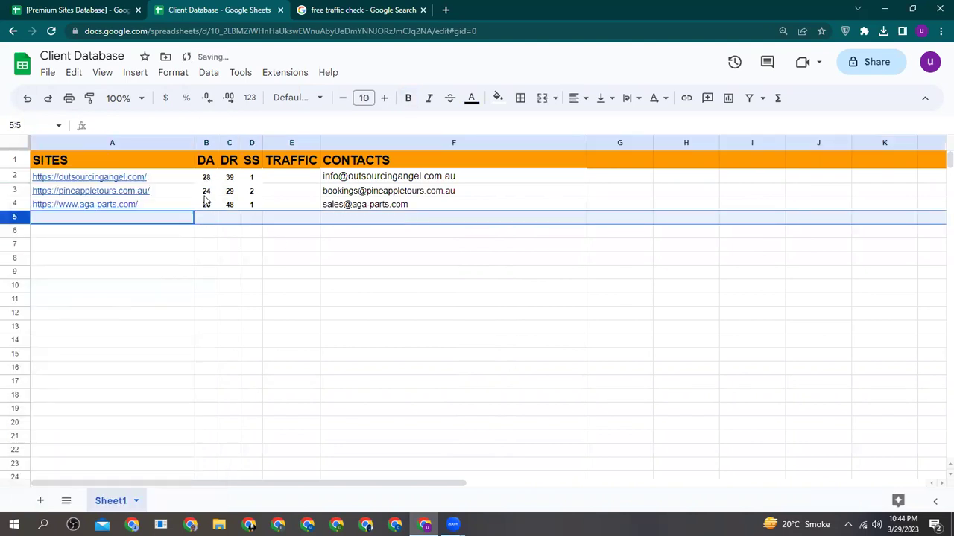
left_click(224, 245)
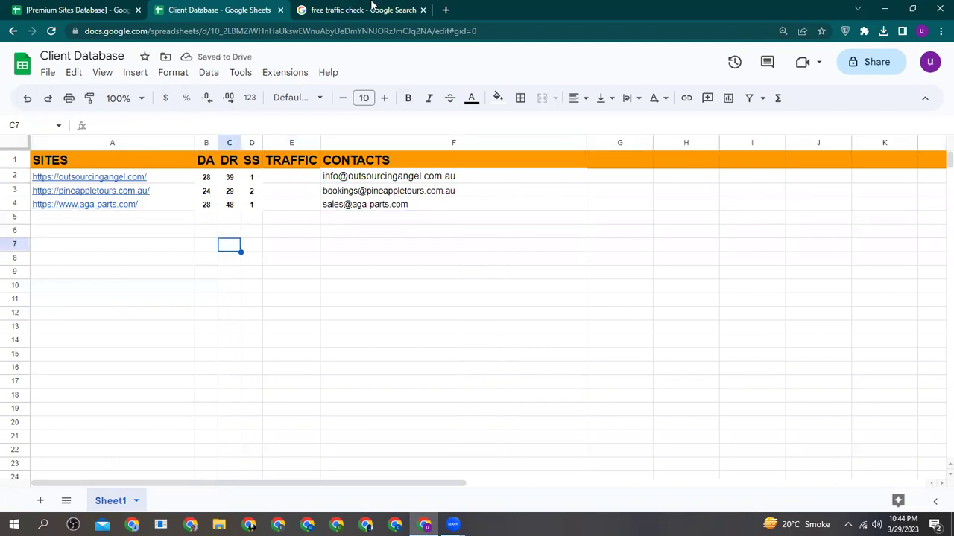
- Open the Ahrefs Website Traffic Checker from the Google results for the traffic search
left_click(373, 11)
left_click(207, 187)
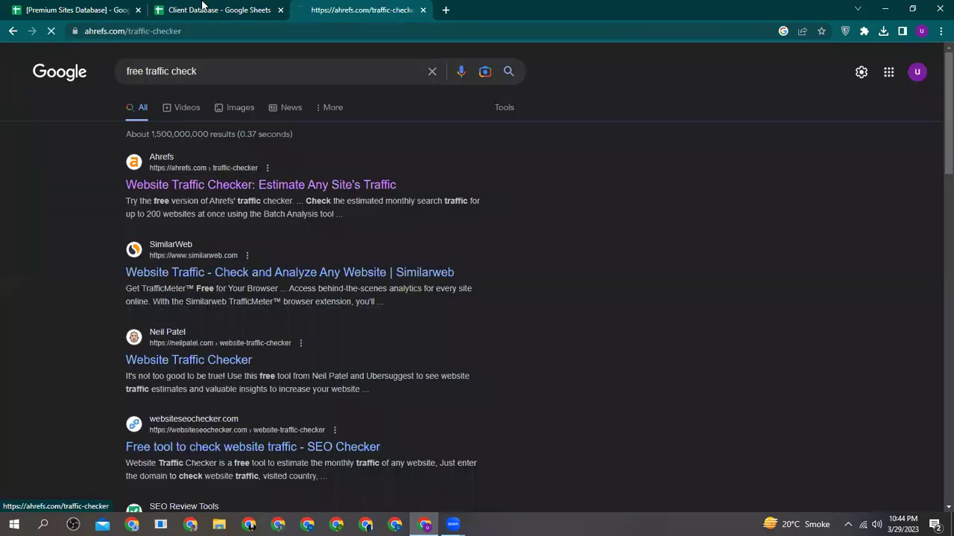
key("ctrl+shift+Tab")
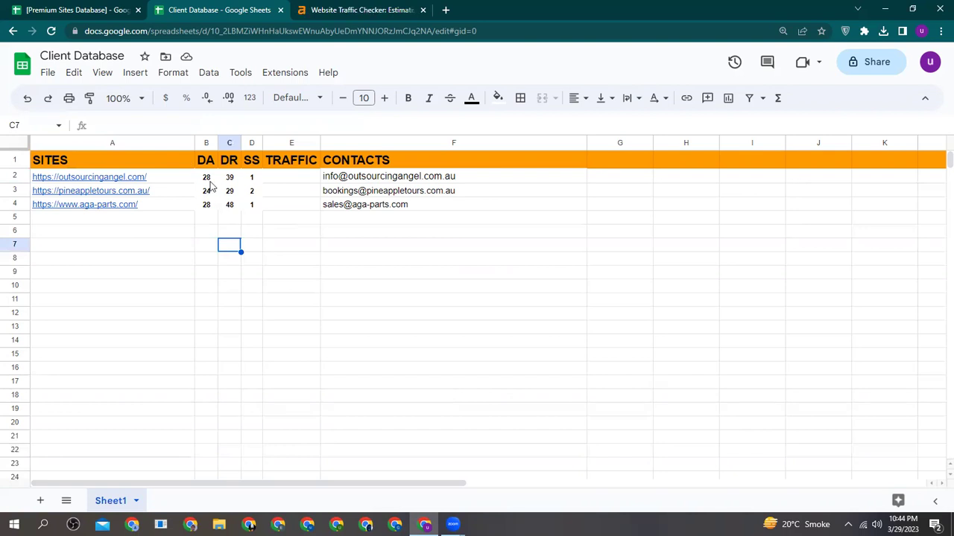
left_click(210, 182)
left_click(213, 195)
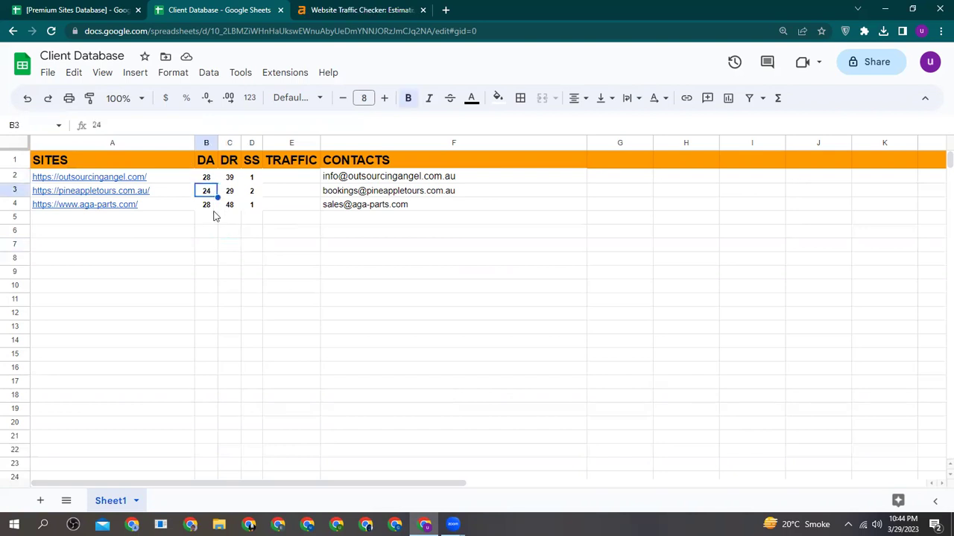
left_click(211, 208)
left_click(206, 181)
left_click(213, 210)
left_click(363, 9)
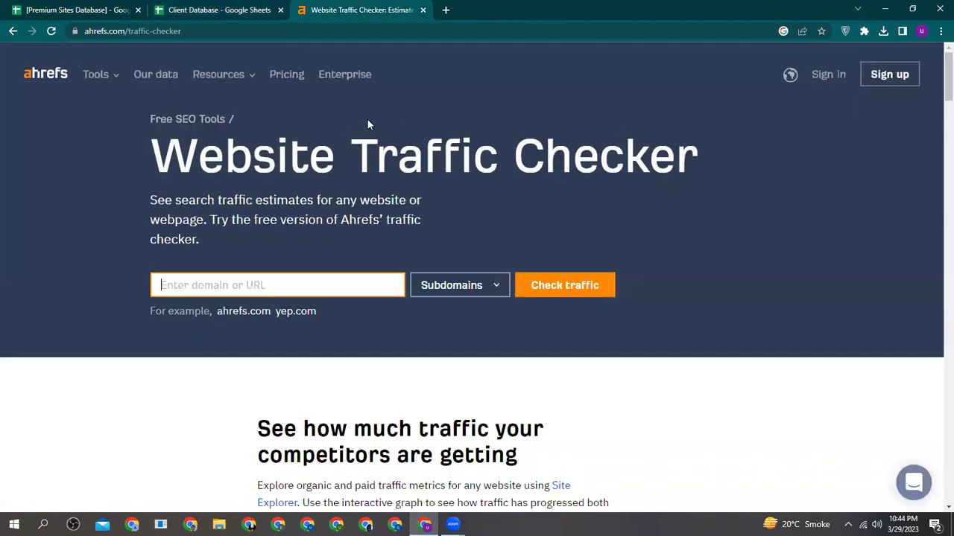
left_click(243, 9)
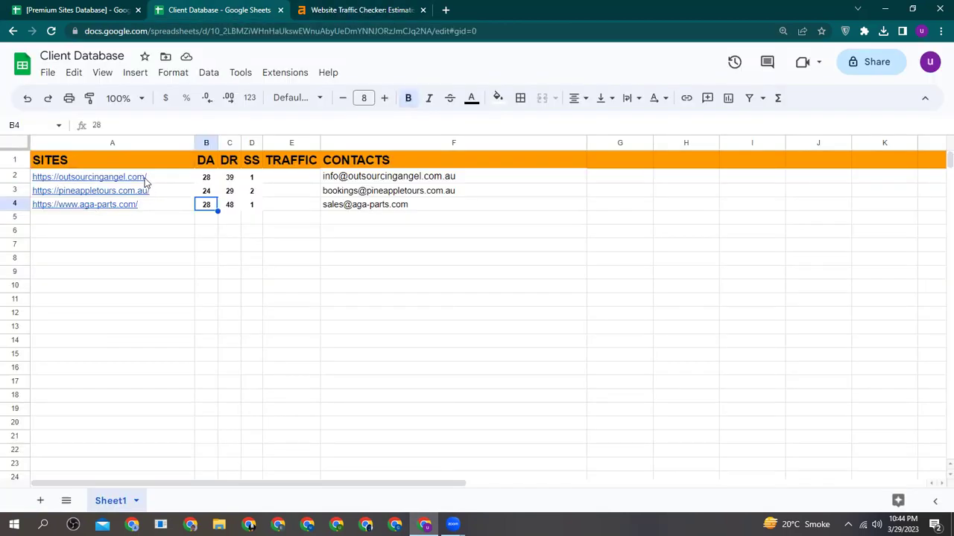
left_click_drag(146, 182, 141, 205)
left_click_drag(340, 206, 340, 217)
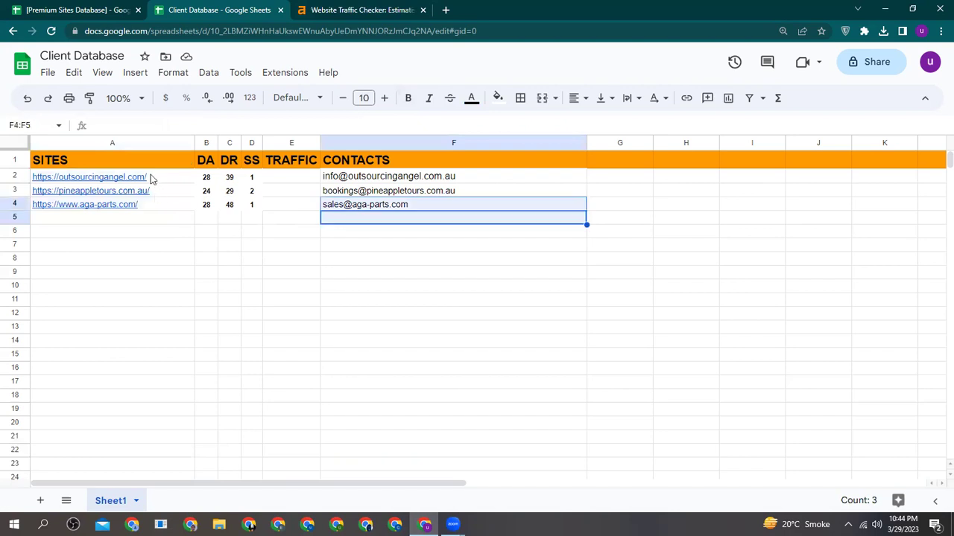
- Check the traffic of the outsourcingangel.com address from A2 in the Ahrefs Website Traffic Checker
left_click(150, 178)
left_click(198, 196)
left_click(364, 9)
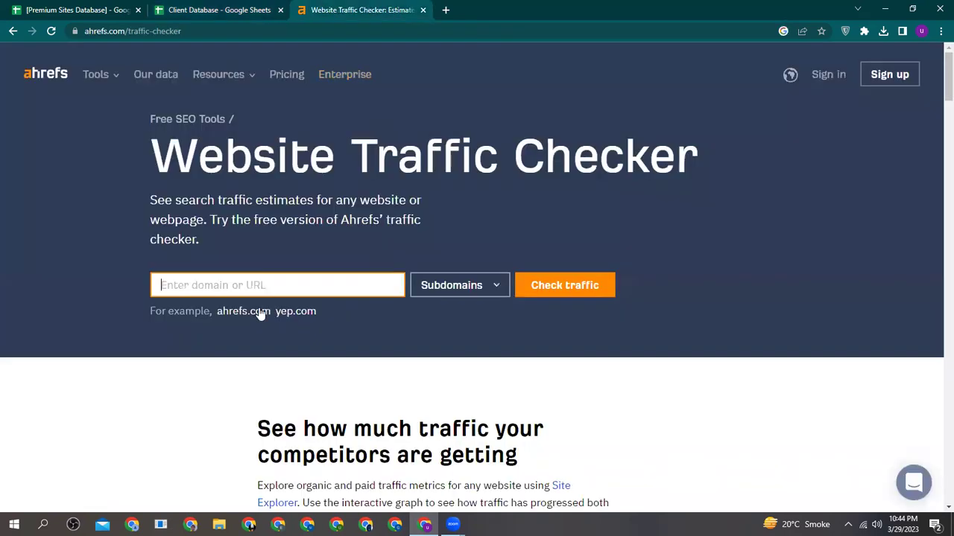
right_click(223, 285)
left_click(261, 375)
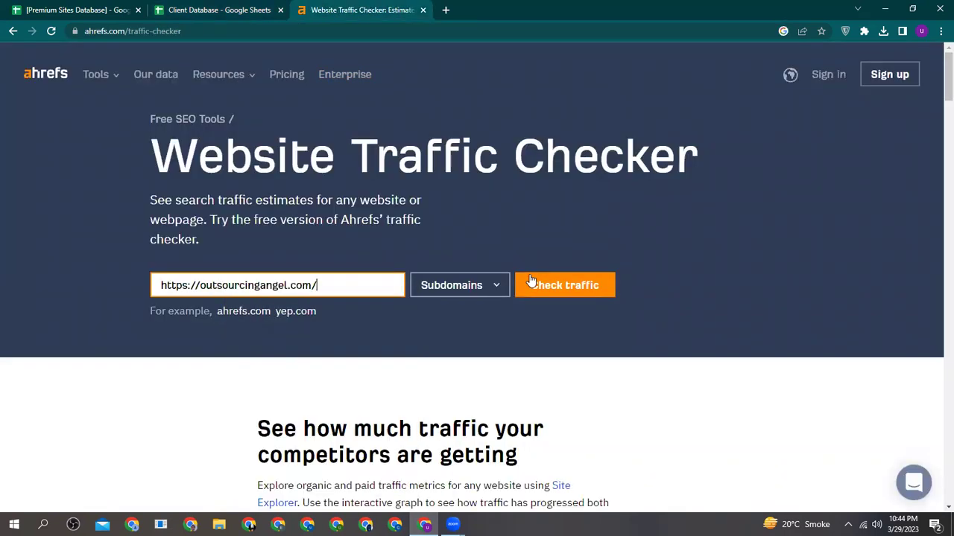
left_click(531, 282)
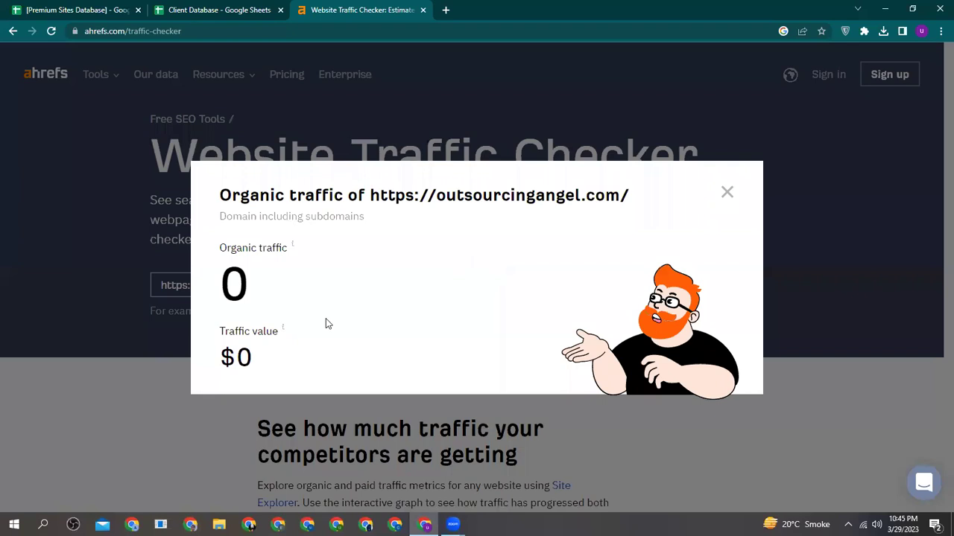
- Try to paste the organic traffic figure copied from Ahrefs into E2, and undo the paste
double_click(233, 282)
right_click(238, 279)
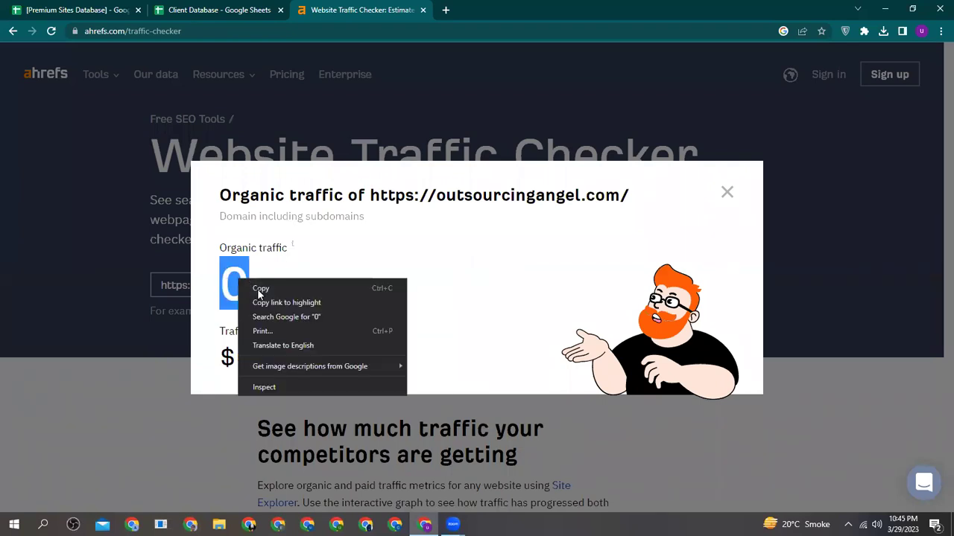
left_click(257, 285)
key("ctrl+shift+Tab")
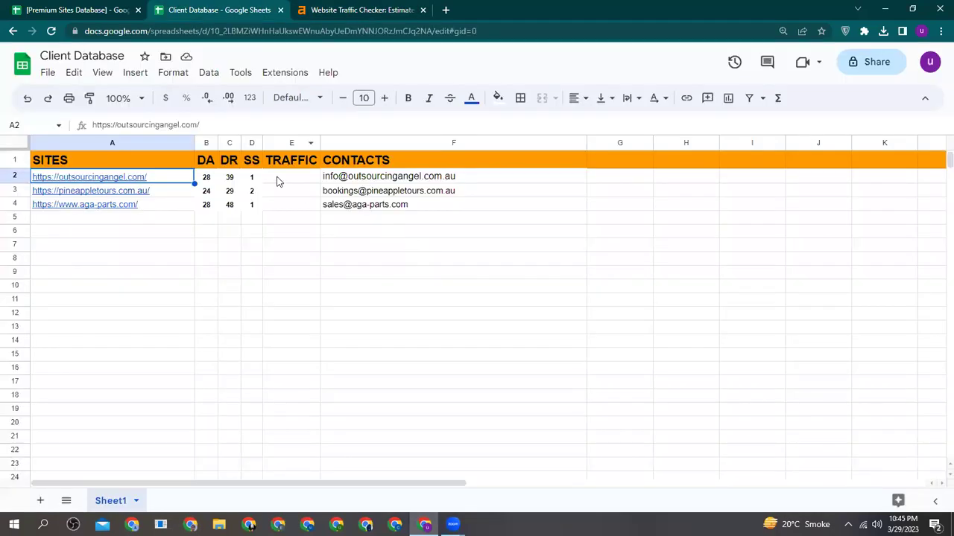
right_click(277, 182)
left_click(318, 151)
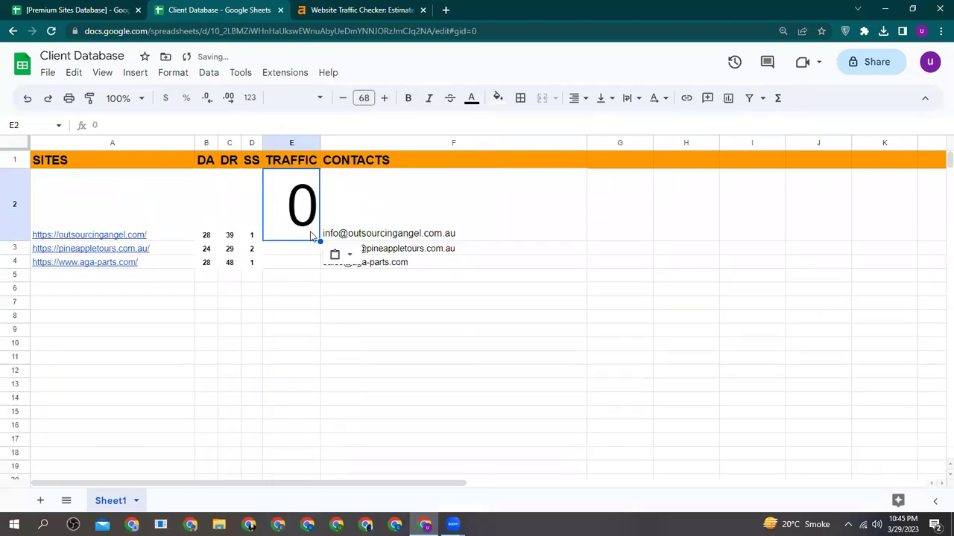
left_click(27, 98)
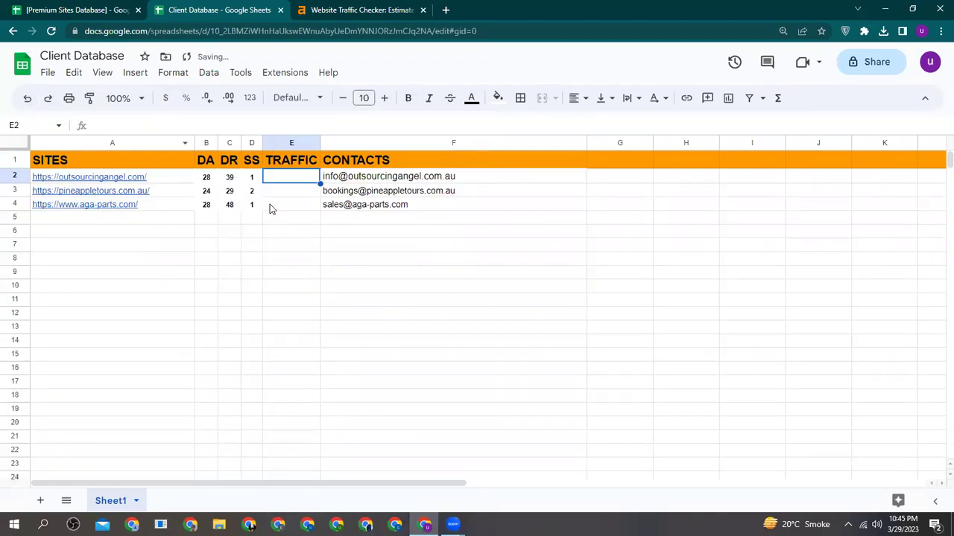
- Enter 0 as the traffic of outsourcingangel.com in cell E2
type("0")
key("Return")
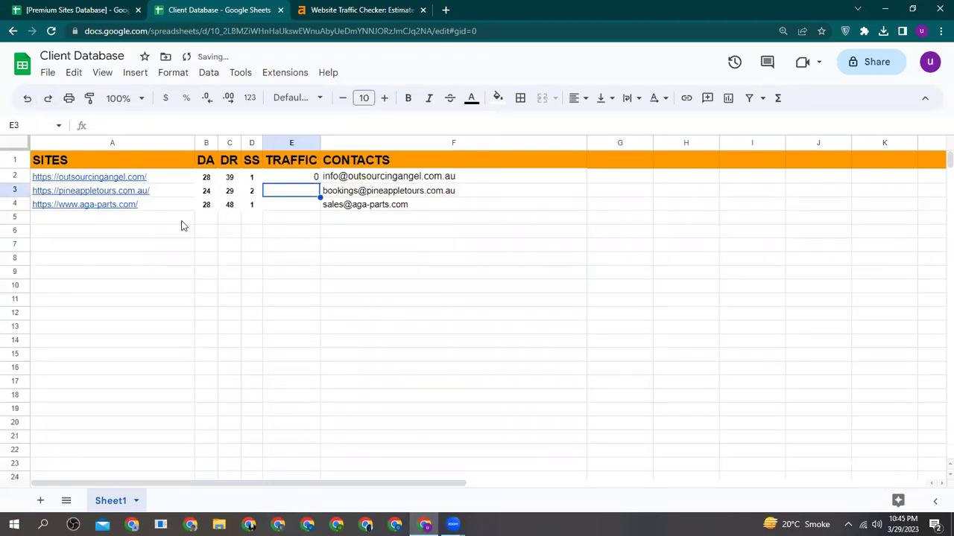
- Check the traffic of the pineappletours.com.au address from A3 in Ahrefs, replacing the previously checked site
key("Left")
key("Left")
key("Left")
key("Left")
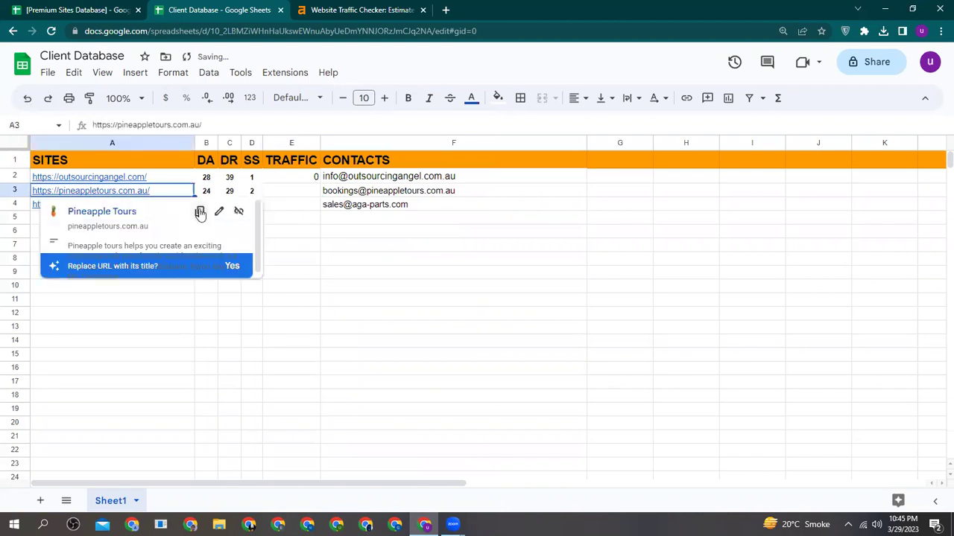
left_click(364, 10)
left_click(726, 192)
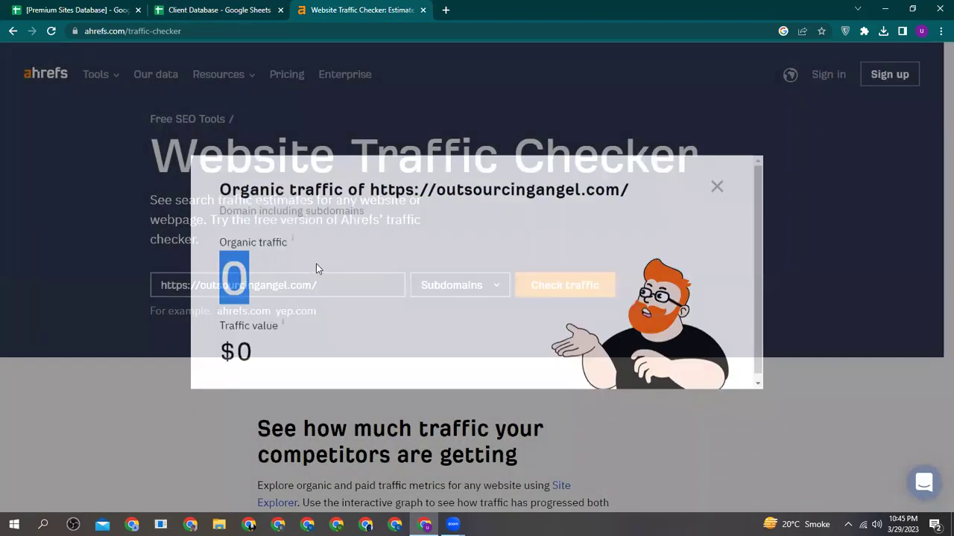
triple_click(161, 289)
right_click(160, 289)
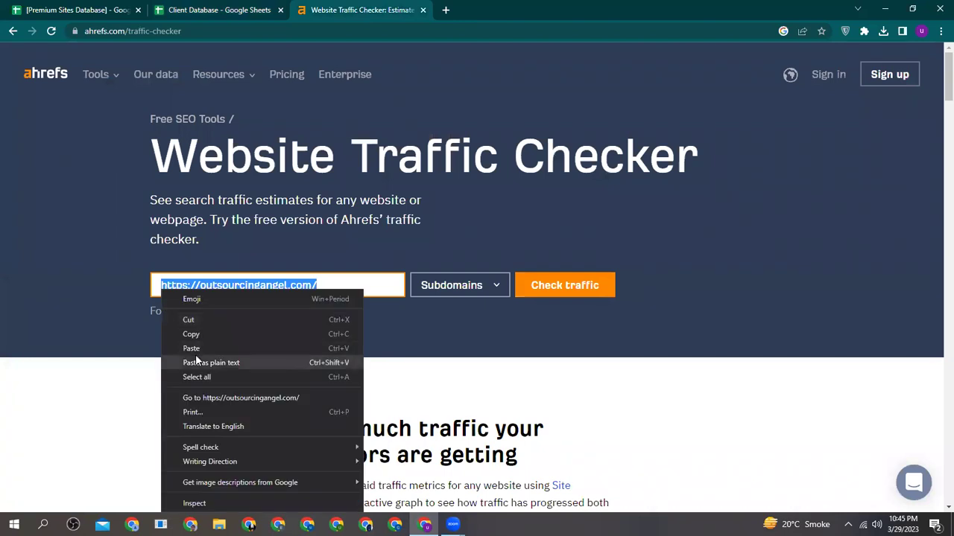
left_click(197, 350)
left_click(546, 295)
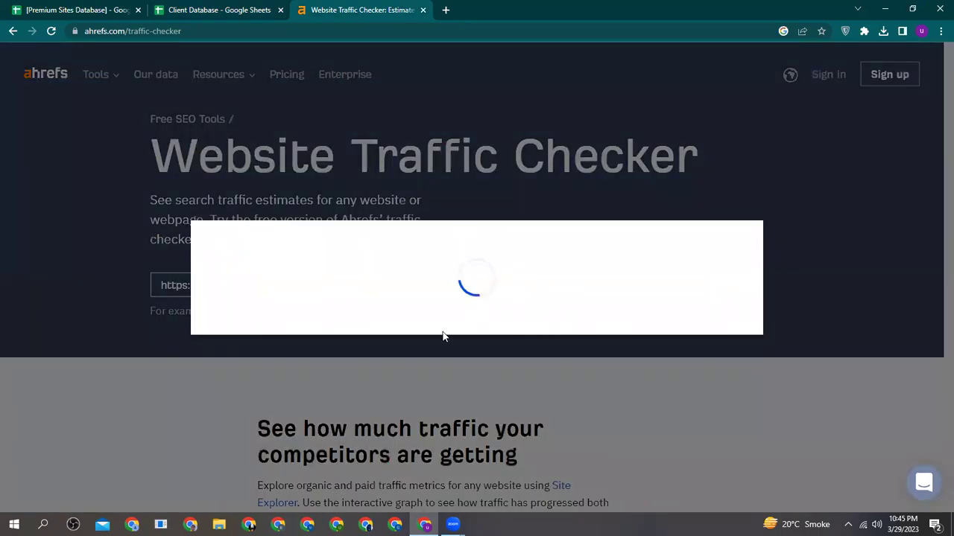
- Copy the organic traffic figure from Ahrefs and fill the 0 from E2 down into E3 for pineappletours.com.au
double_click(237, 283)
right_click(237, 286)
left_click(254, 296)
left_click(205, 10)
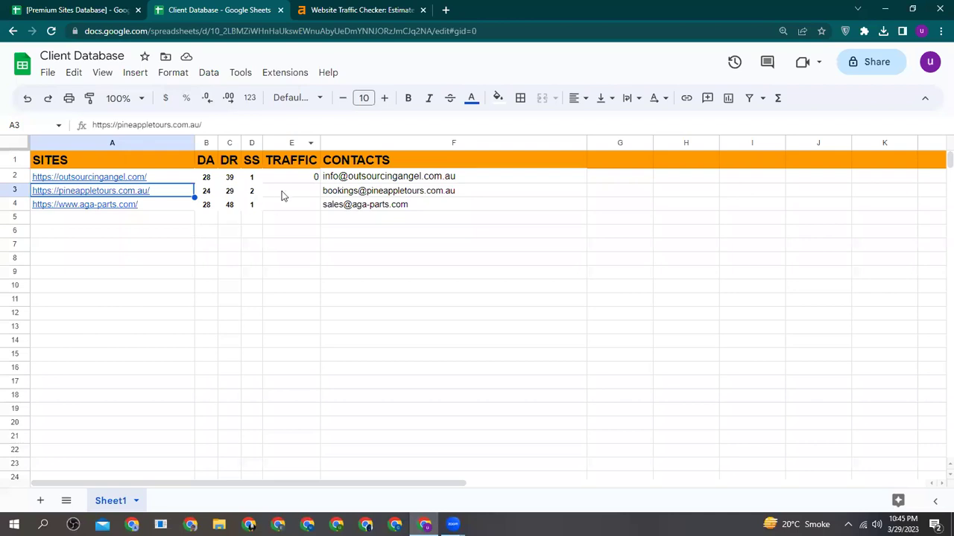
left_click(304, 180)
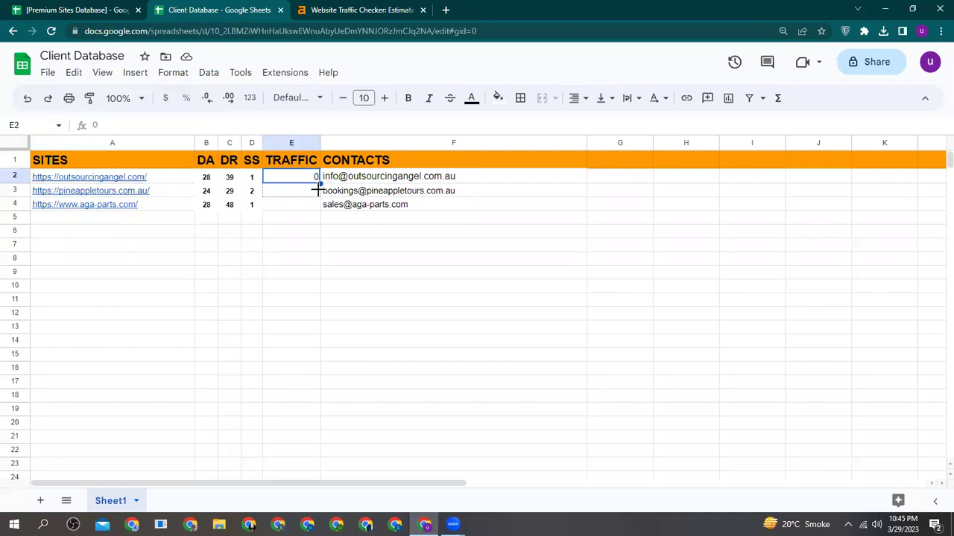
left_click_drag(318, 190, 318, 191)
- Check the traffic of the aga-parts.com address from A4 in Ahrefs, replacing the previously checked site, and copy the organic traffic figure
left_click(141, 208)
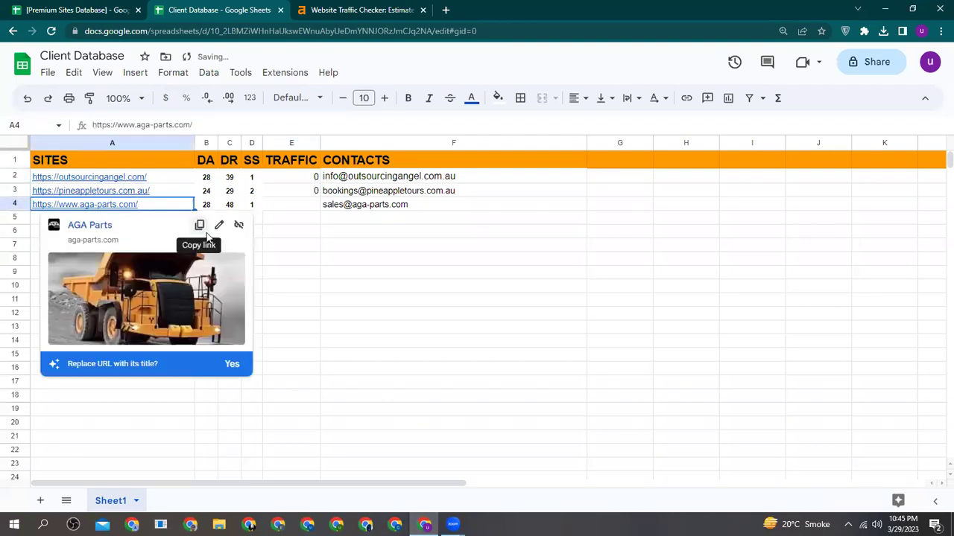
left_click(200, 225)
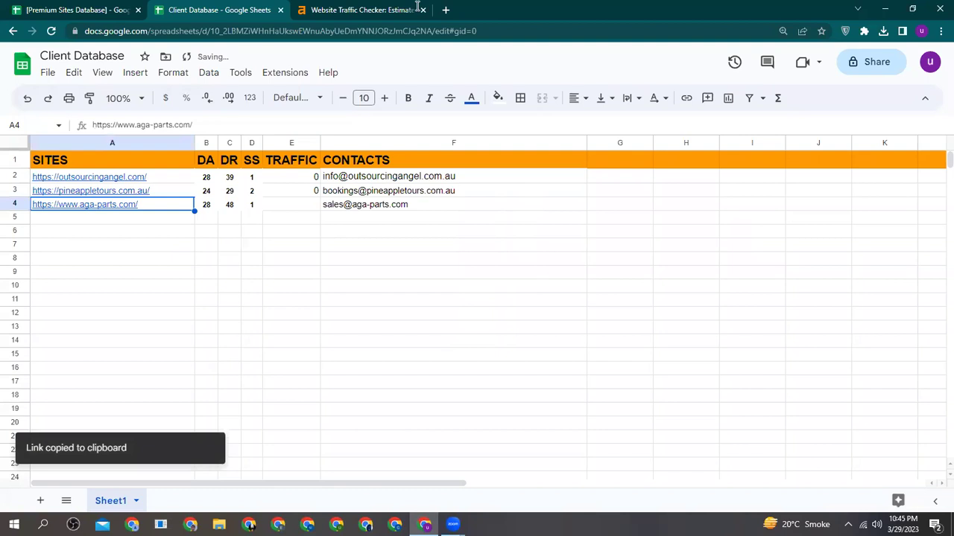
left_click(418, 9)
left_click(727, 200)
left_click_drag(366, 284, 109, 281)
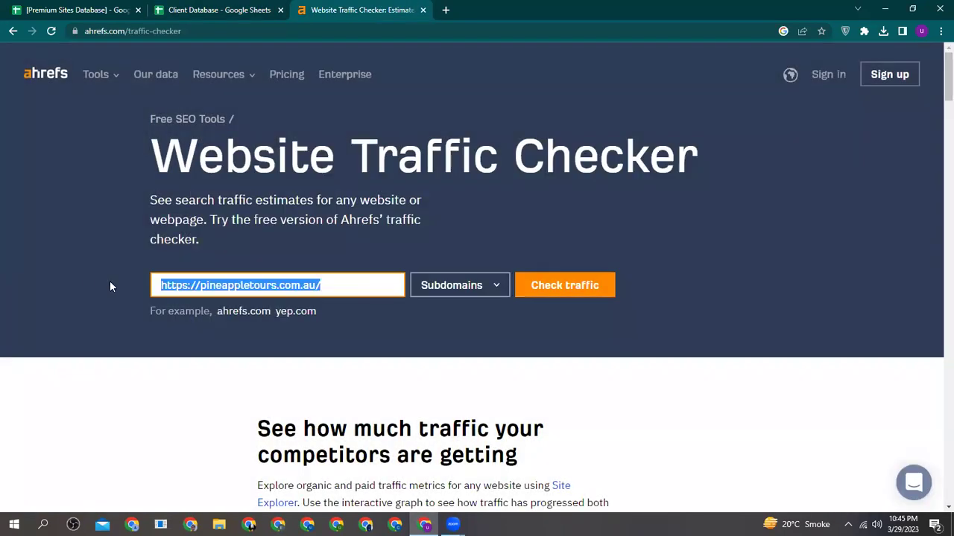
right_click(166, 283)
left_click(196, 340)
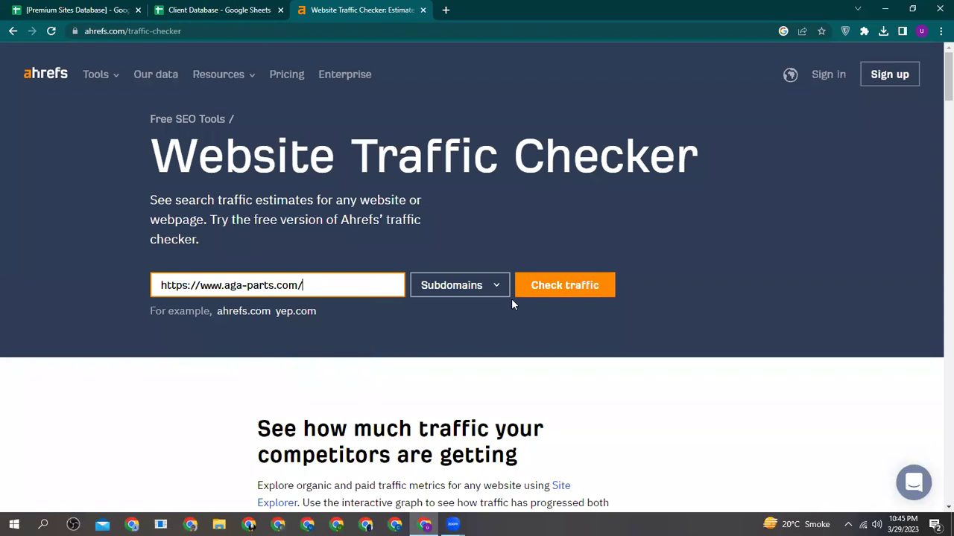
left_click(550, 288)
left_click(231, 9)
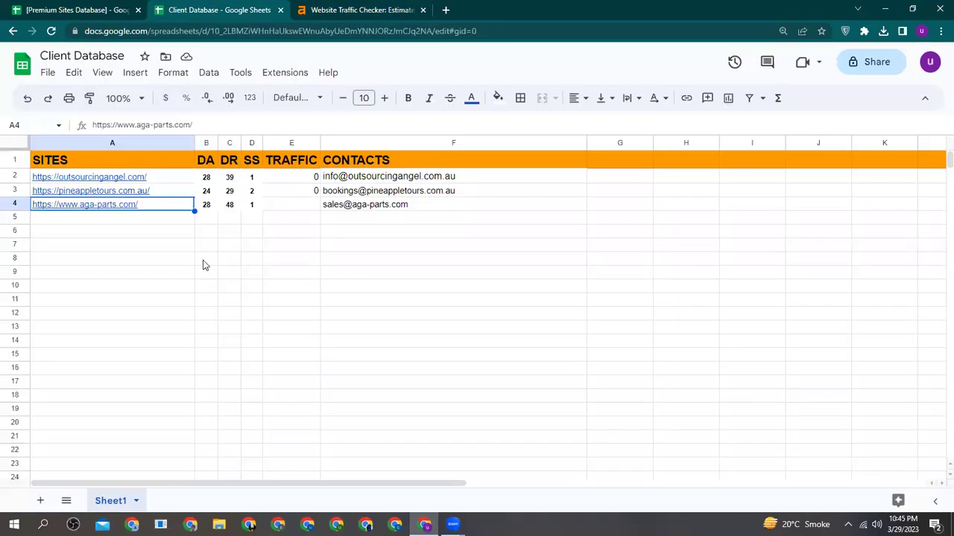
left_click(360, 10)
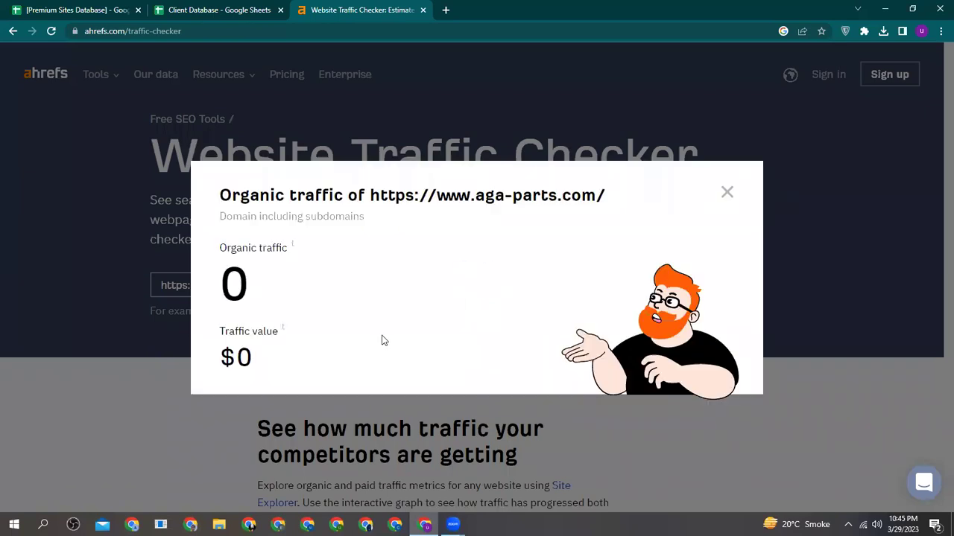
double_click(233, 281)
right_click(233, 279)
left_click(250, 286)
- Search Google for semrush in place of the Ahrefs traffic checker
left_click(140, 33)
type("se")
key("Return")
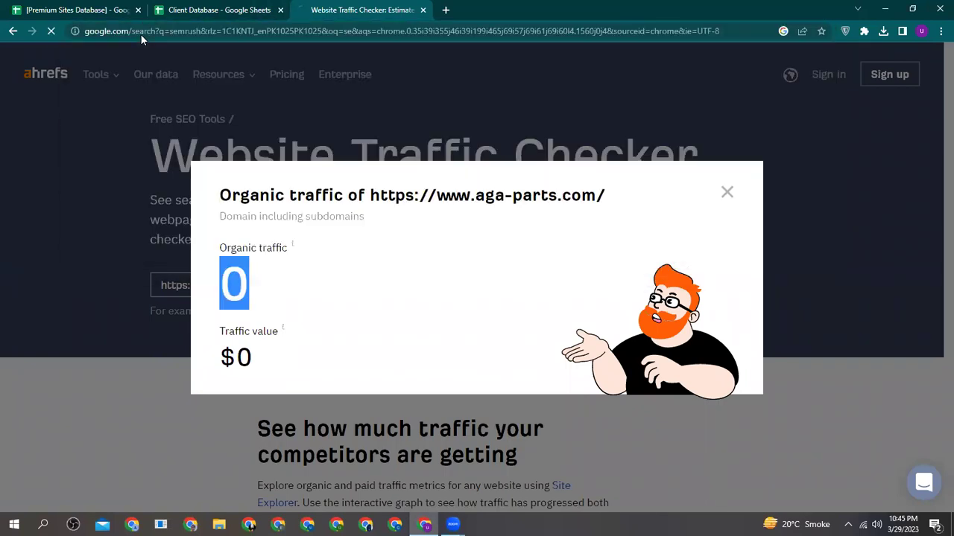
- Open the Semrush site from the search results and look up the aga-parts.com address from A4
left_click(174, 9)
mouse_move(169, 214)
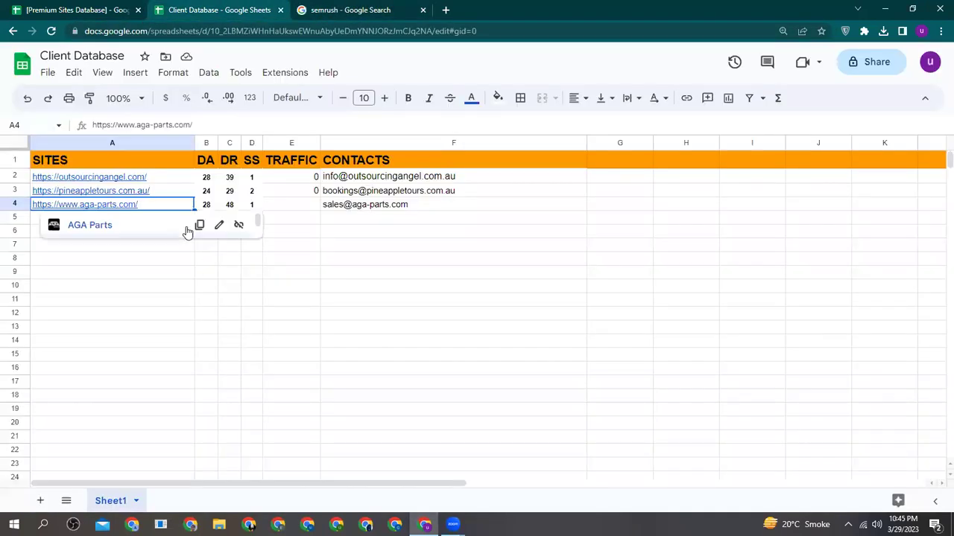
left_click(197, 225)
key("ctrl+Tab")
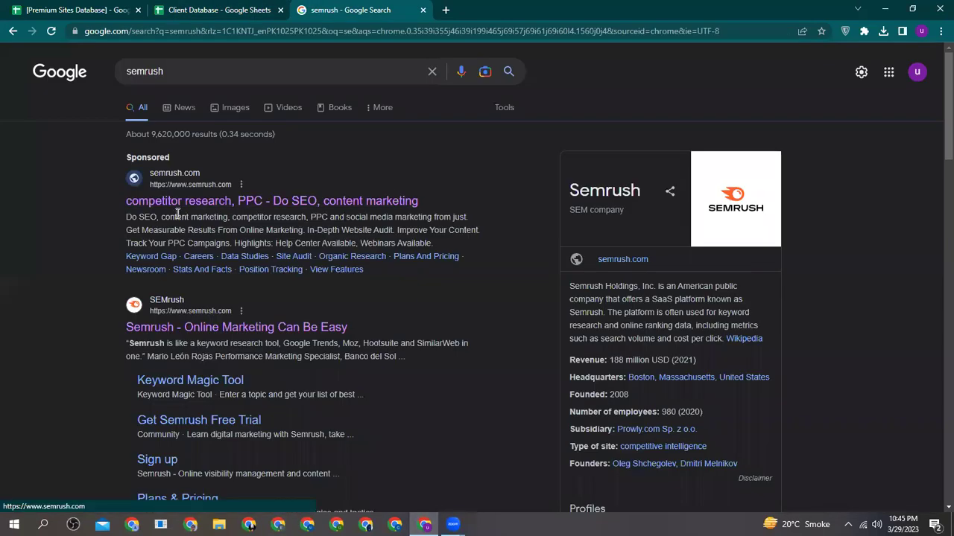
scroll(208, 340, "down", 1)
left_click(178, 267)
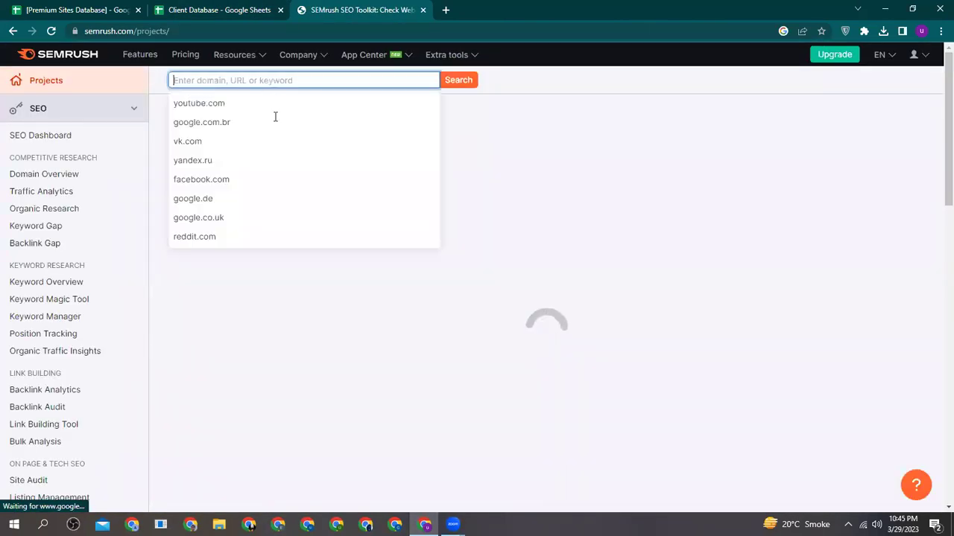
right_click(257, 80)
key("ctrl+v")
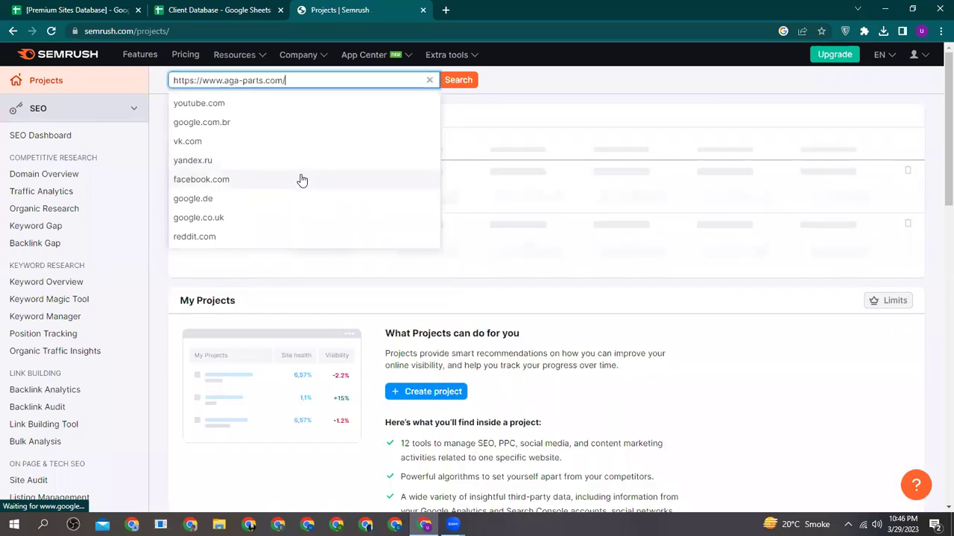
key("Return")
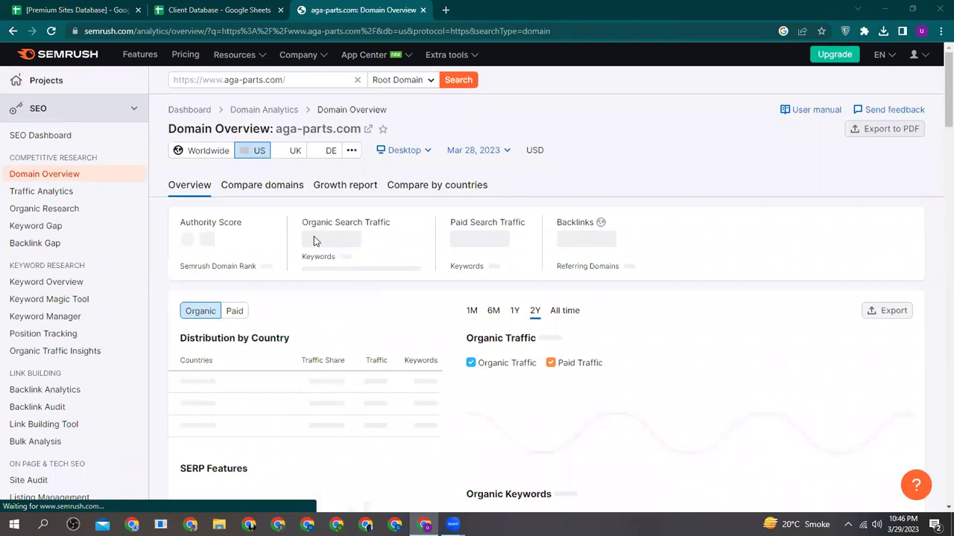
- Try to copy the Organic Search Traffic figure from the Domain Overview of aga-parts.com
scroll(352, 290, "down", 3)
scroll(277, 311, "up", 3)
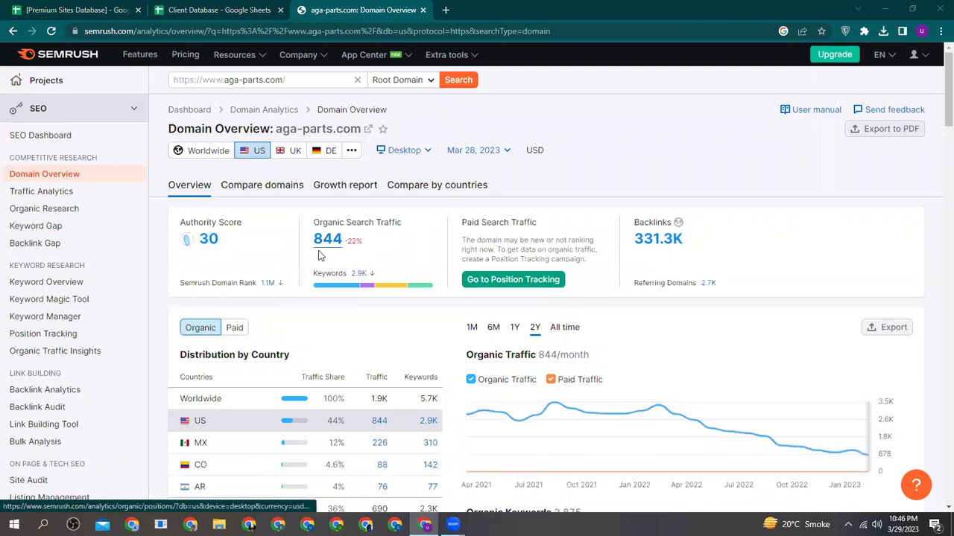
right_click(326, 239)
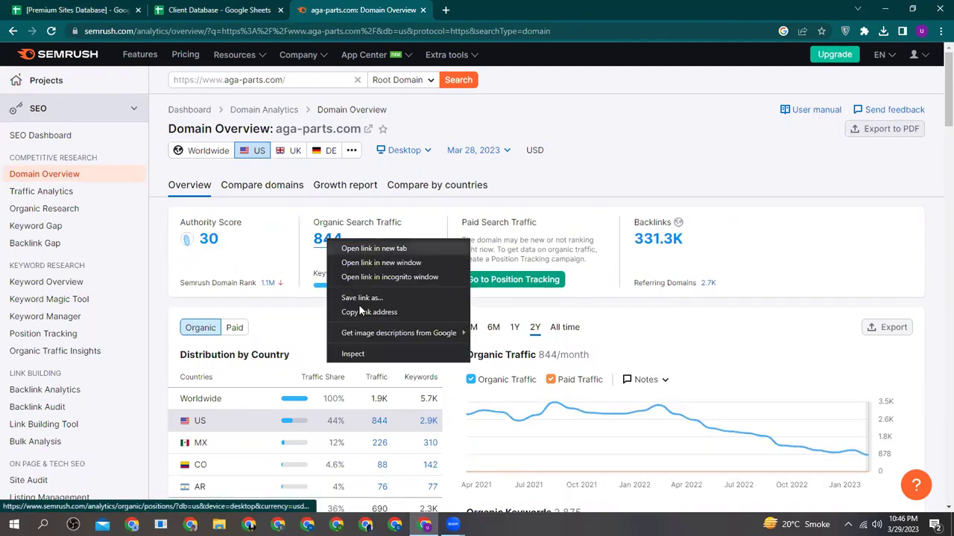